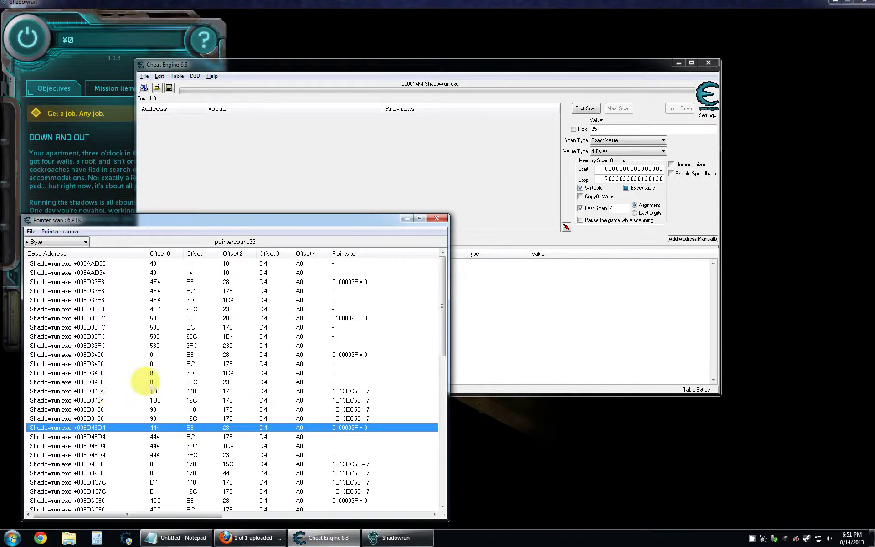
Add the pointer scan results based at Shadowrun.exe+008D3424 and Shadowrun.exe+008D3430 to the address list.
click(103, 164)
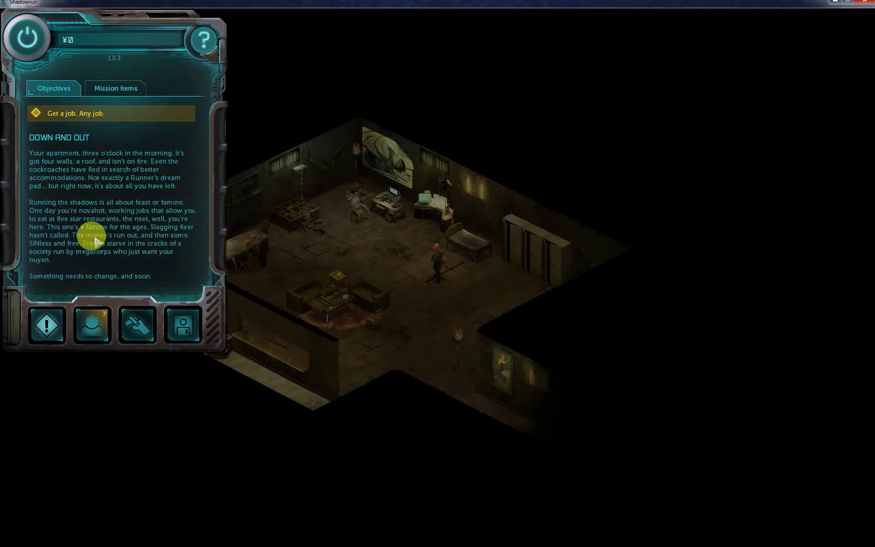
key(alt+Tab)
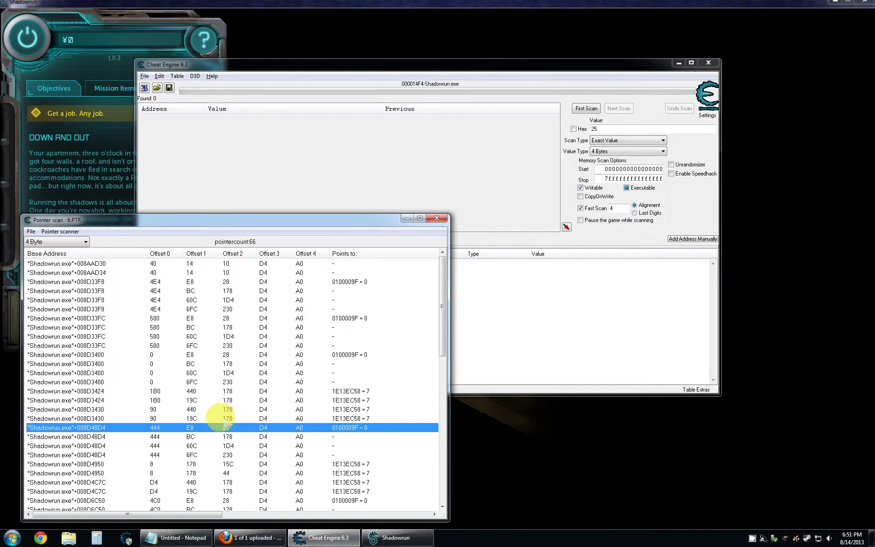
scroll(228, 421, down, 6)
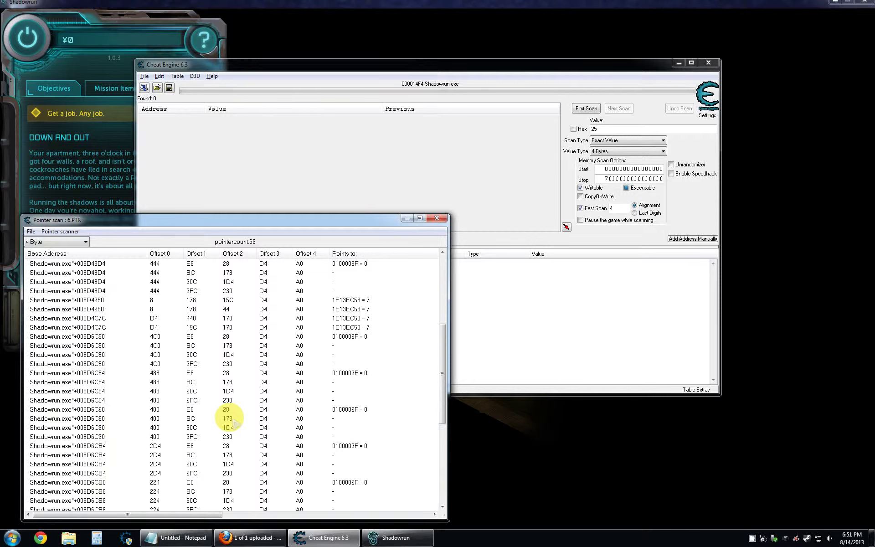
scroll(235, 421, up, 6)
click(232, 418)
click(223, 391)
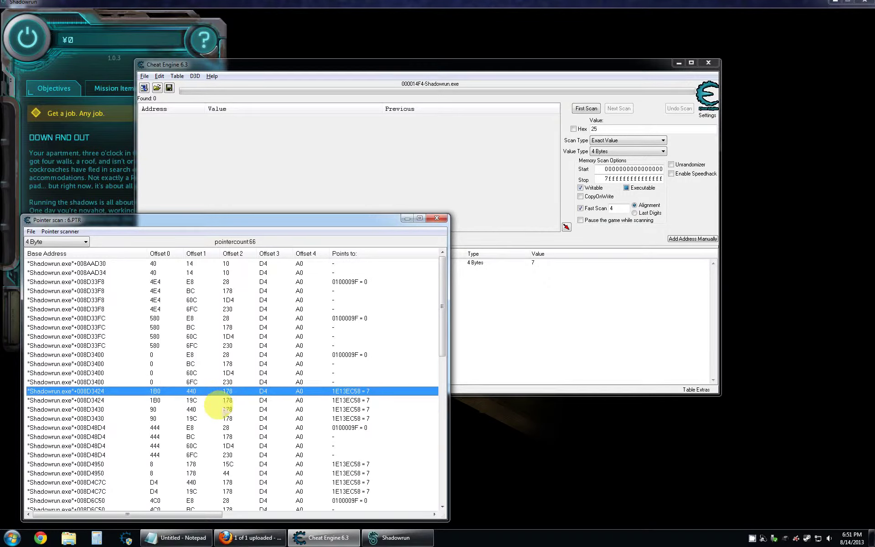
click(225, 410)
double_click(224, 400)
double_click(223, 410)
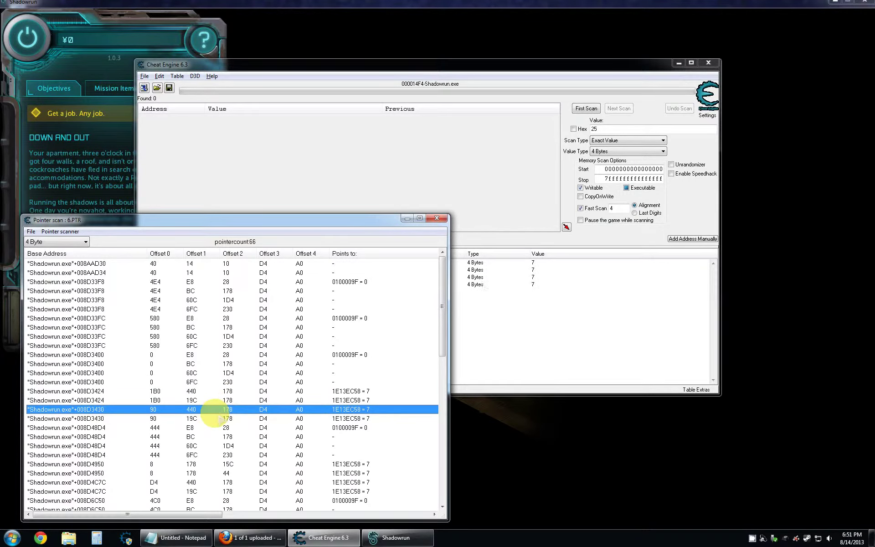
double_click(214, 418)
Delete the surplus duplicate pointerscan entry from the address list.
click(552, 336)
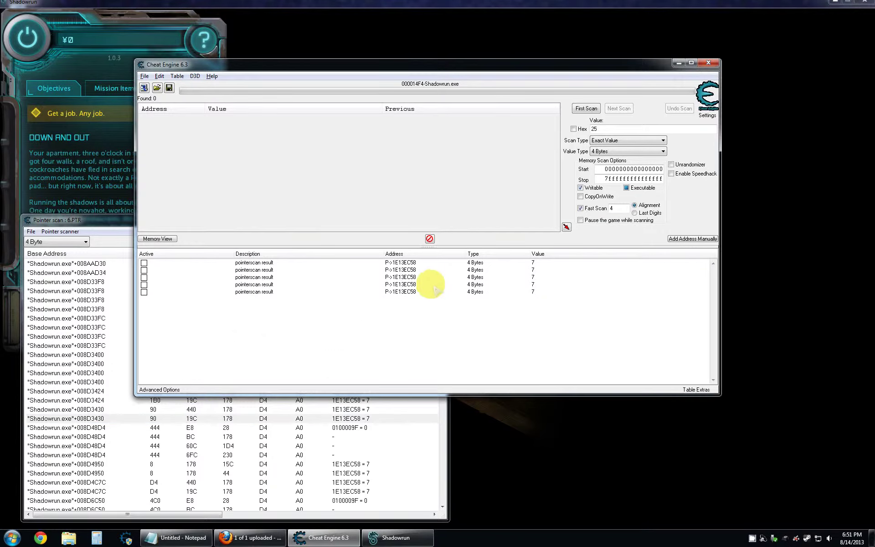
right_click(411, 286)
click(440, 292)
click(460, 273)
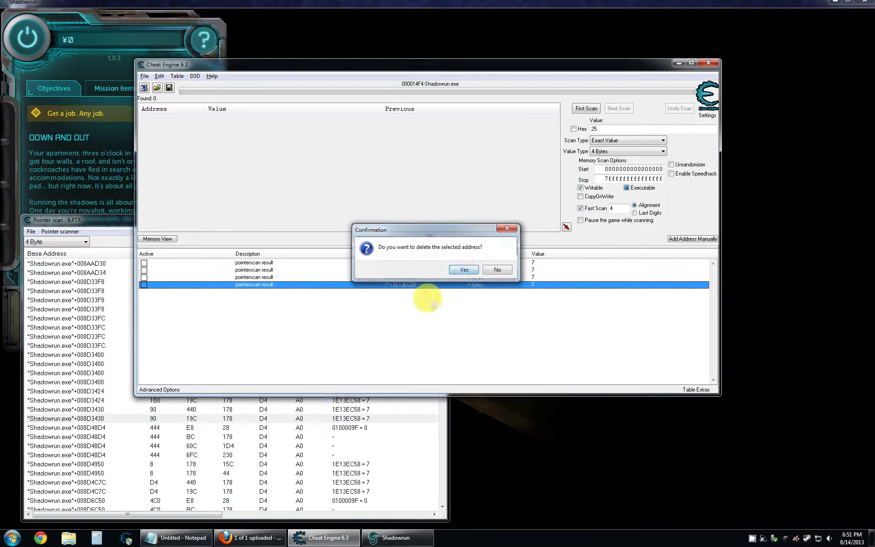
Add the four pointer scan results based at Shadowrun.exe+008D4950 and Shadowrun.exe+008D4C7C to the address list.
click(305, 446)
click(250, 465)
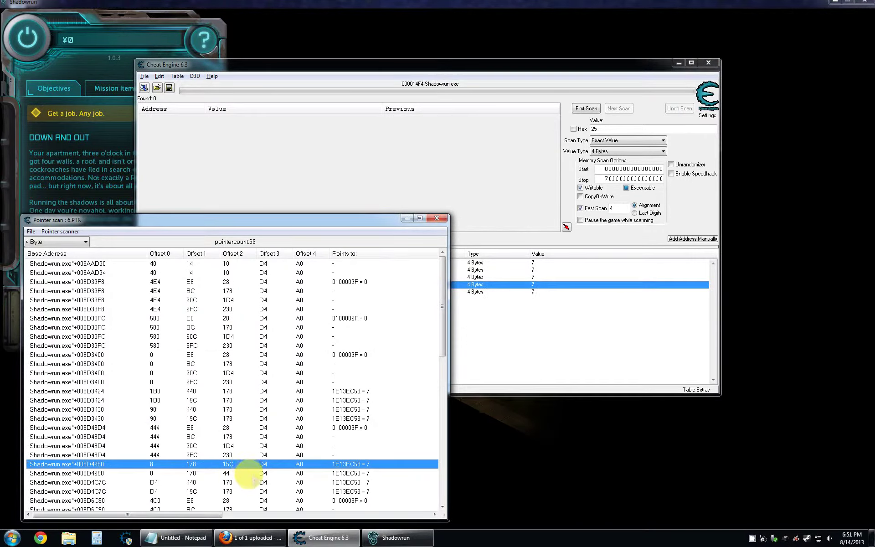
double_click(250, 474)
double_click(251, 482)
double_click(250, 491)
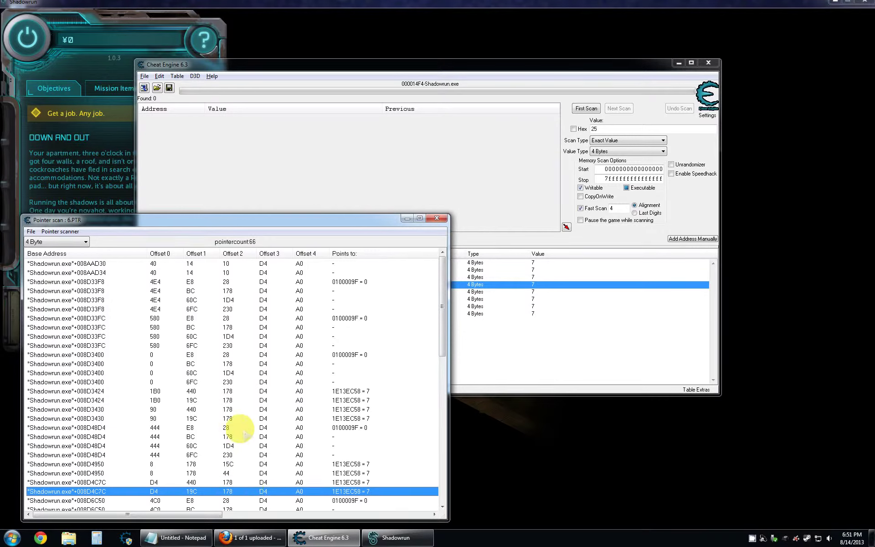
Add both pointer scan results based at Shadowrun.exe+008D7A08 to the address list.
scroll(240, 414, down, 5)
scroll(241, 415, down, 8)
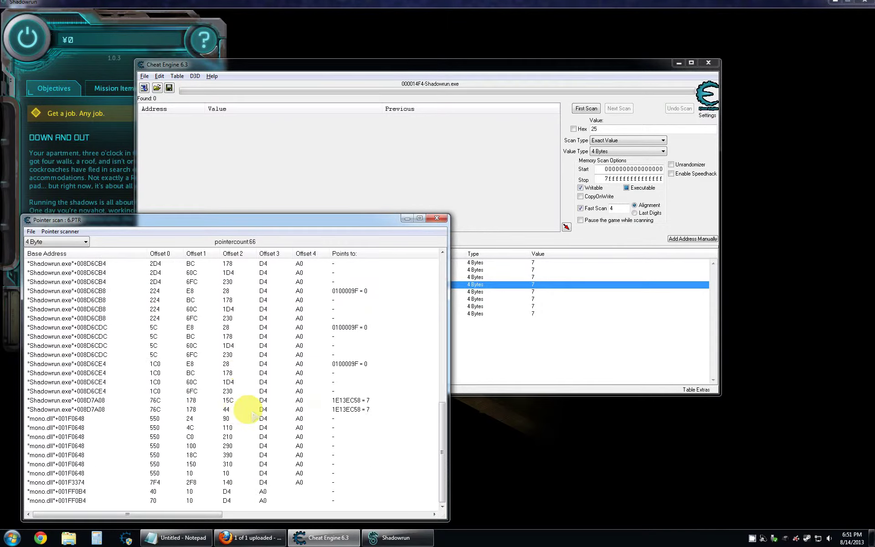
click(259, 401)
double_click(252, 409)
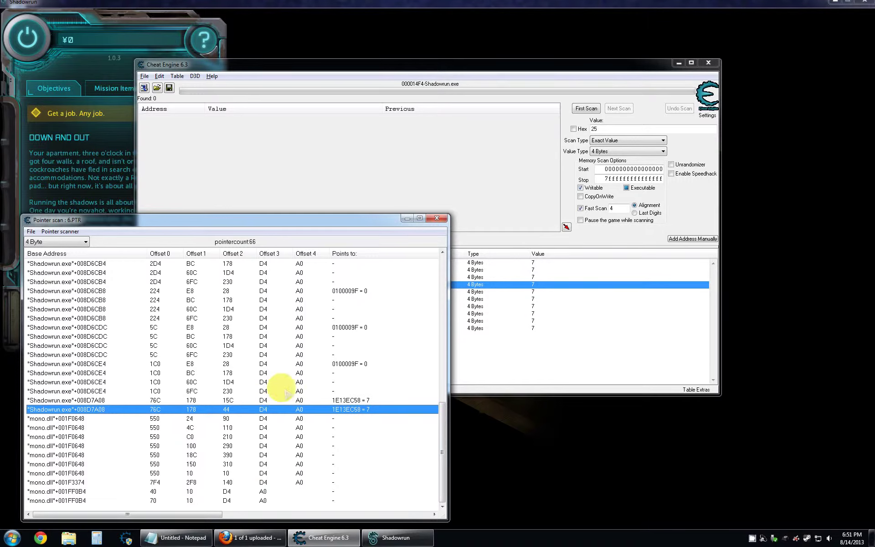
scroll(235, 369, up, 8)
scroll(240, 373, up, 5)
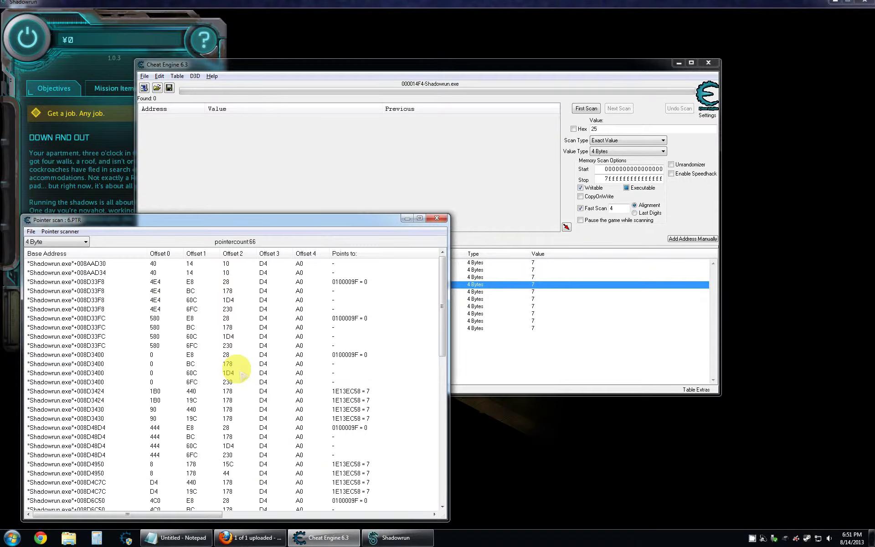
Inspect the pointer offset chains of the fourth and ninth entries in the address list.
click(554, 352)
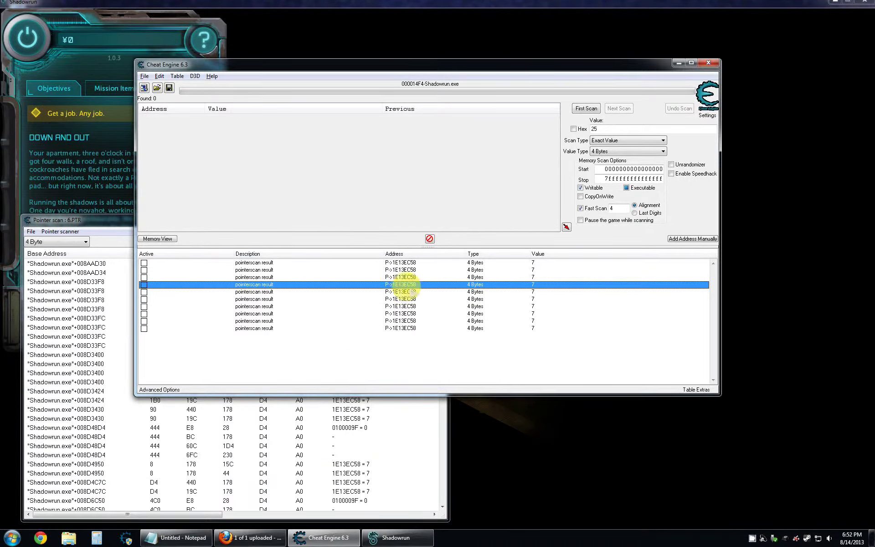
double_click(403, 285)
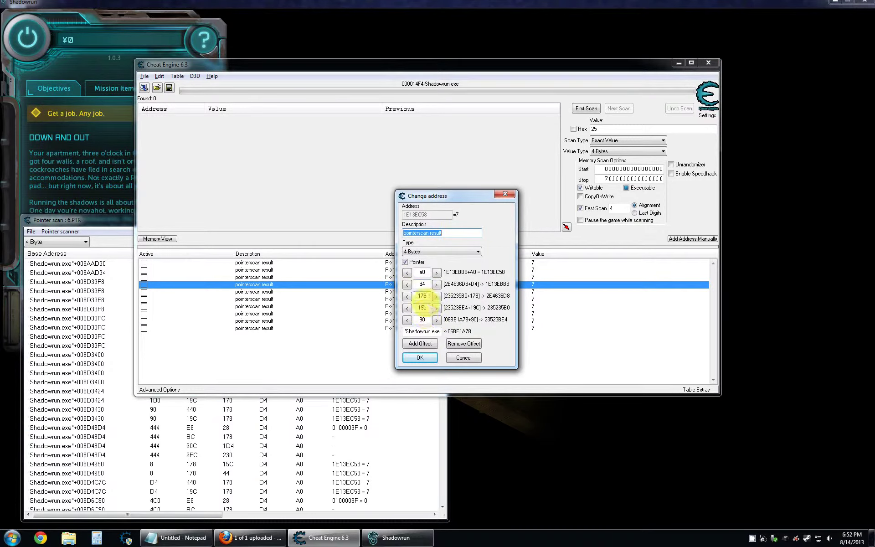
click(410, 358)
double_click(399, 321)
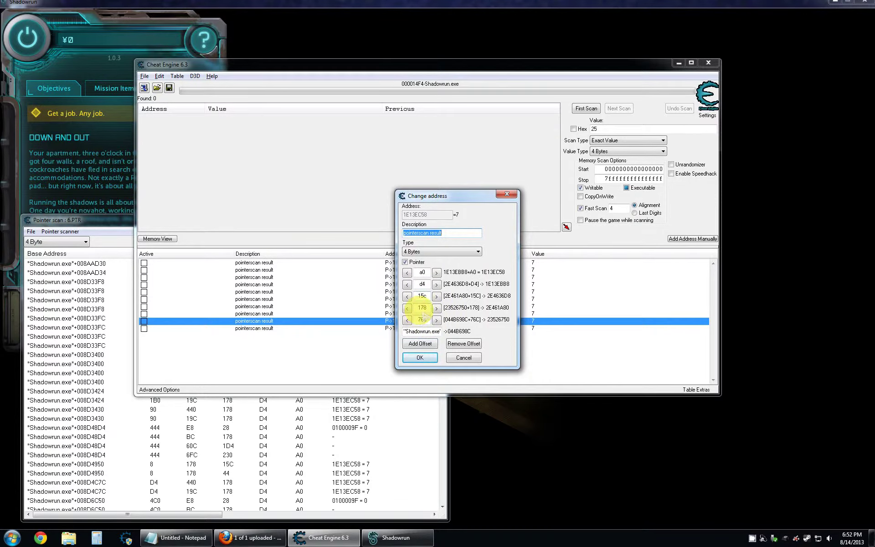
key(Return)
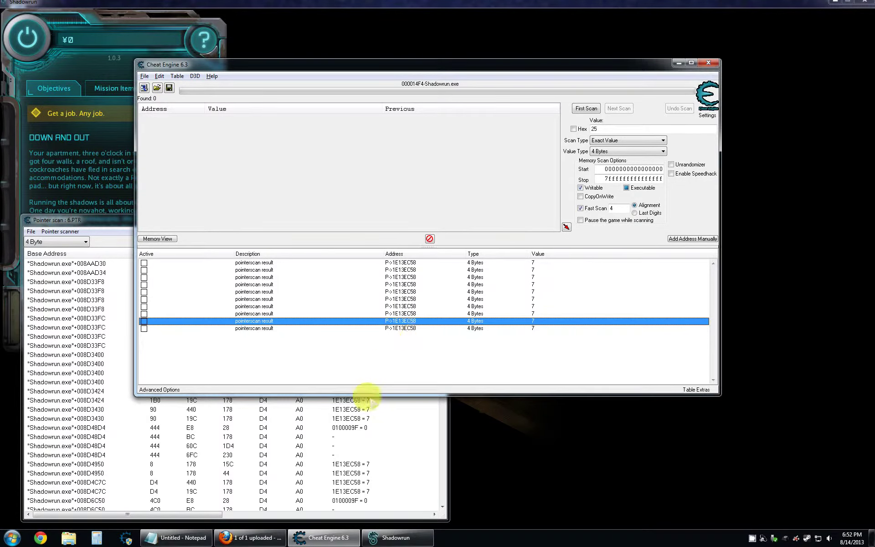
Switch between Shadowrun and Cheat Engine to compare the pointer scan values with the game menu closed and open.
click(351, 427)
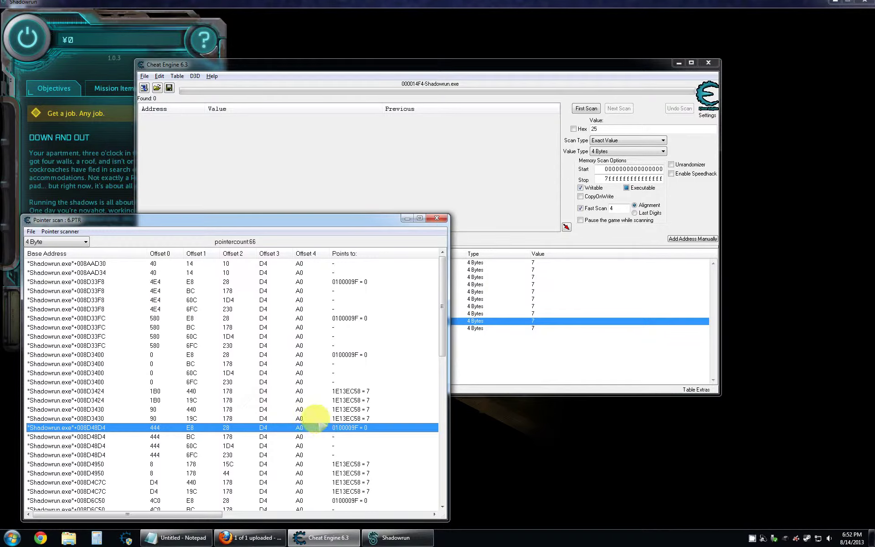
click(119, 193)
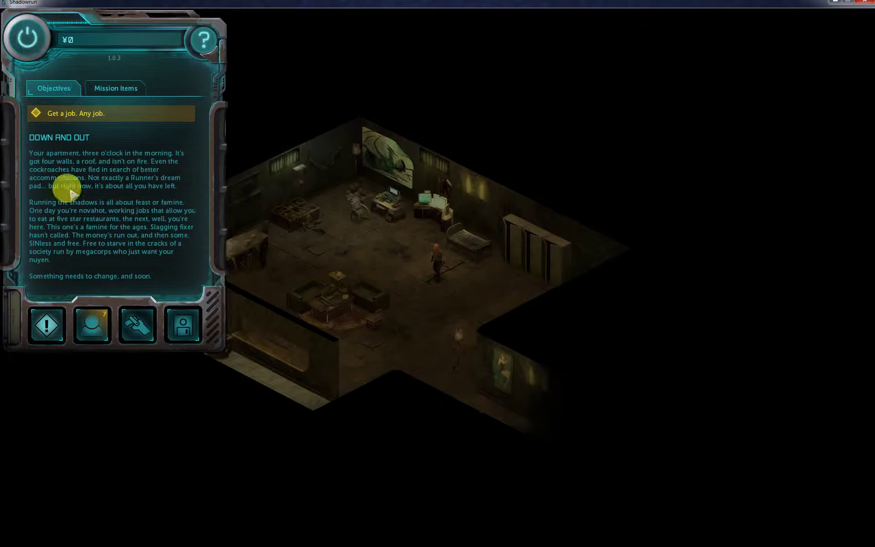
click(37, 48)
key(alt+Tab)
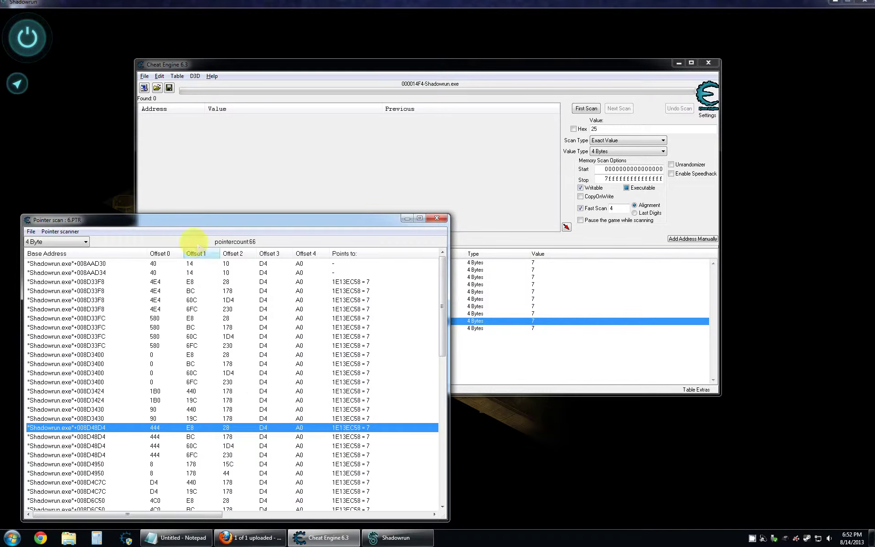
click(69, 87)
key(alt+Tab)
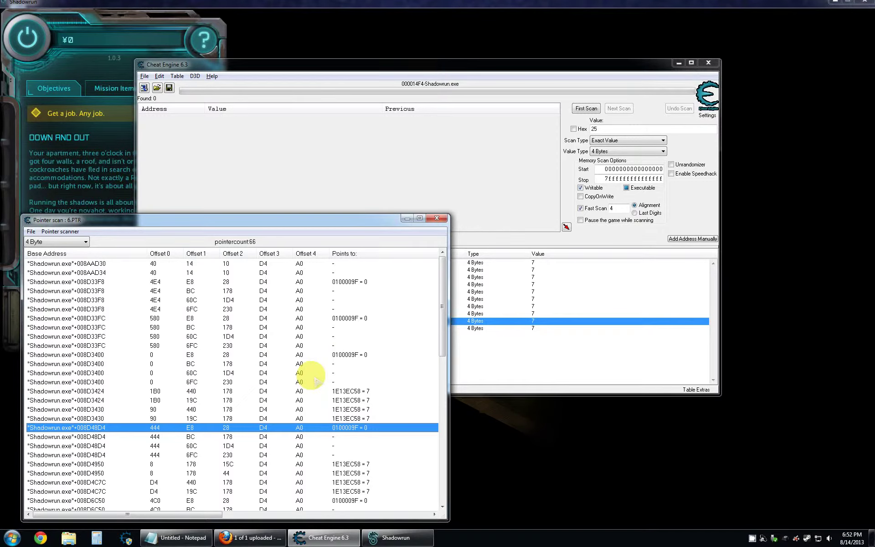
Switch to Shadowrun and load the Dead Man's Switch save from 8/14/2013 6:44:20 PM.
key(alt+Tab)
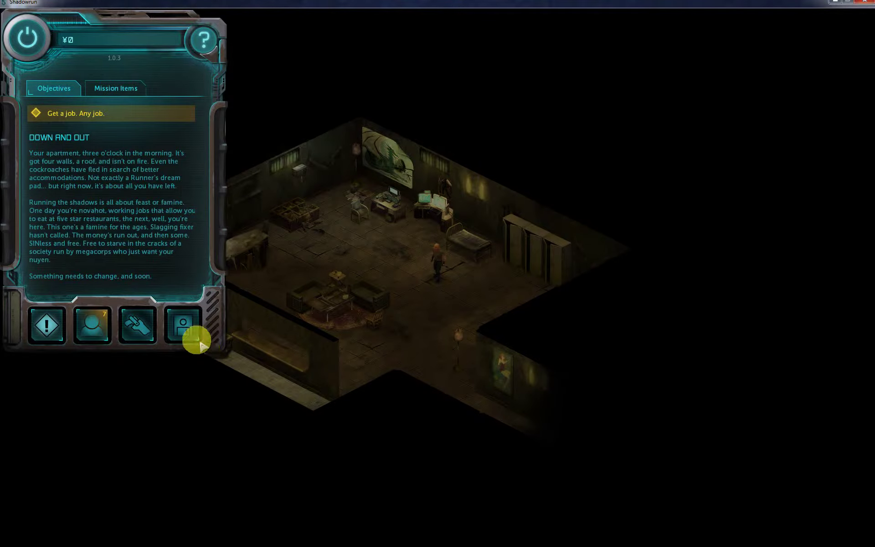
click(187, 325)
click(113, 128)
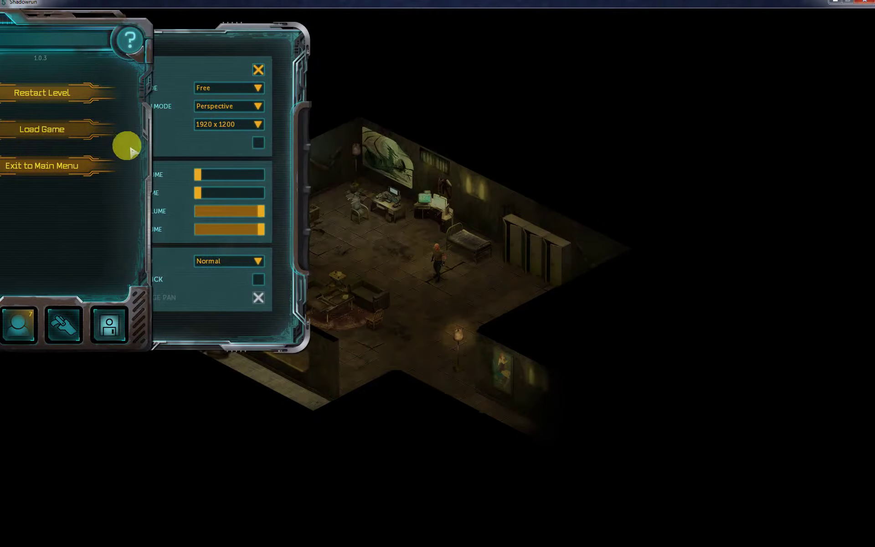
click(313, 182)
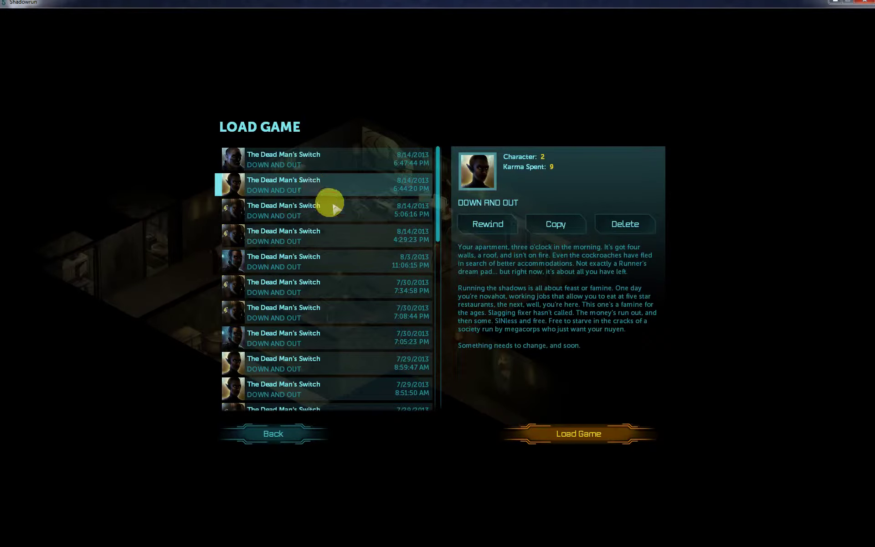
click(582, 430)
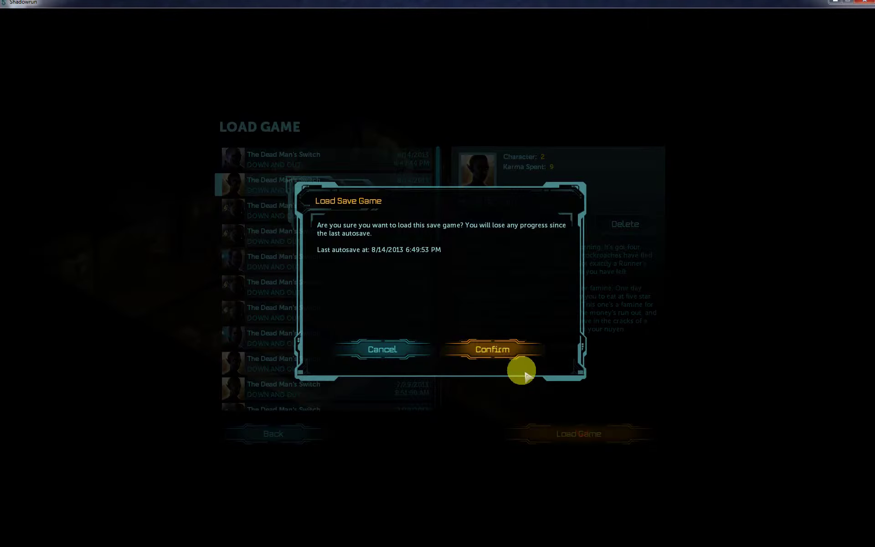
click(501, 351)
Return to Cheat Engine and check the pointer scan results and address-list values once the save has loaded.
key(alt+Tab)
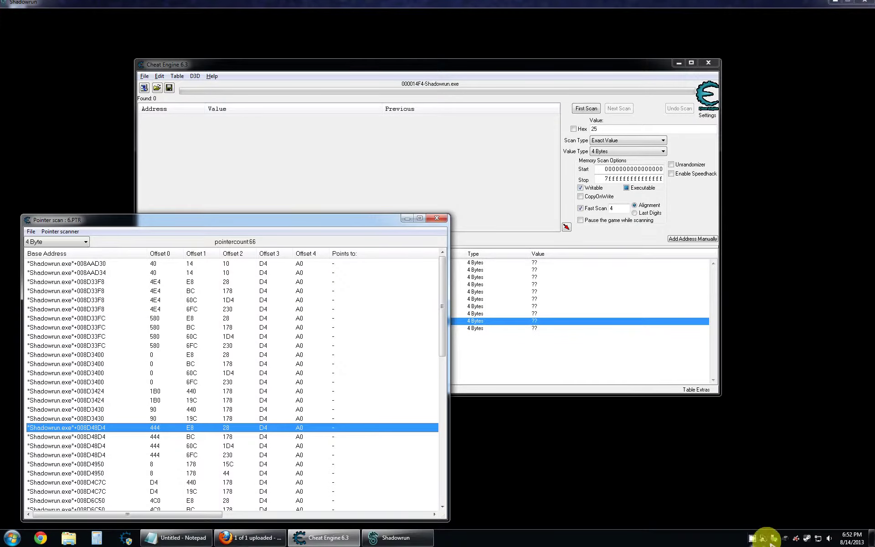
click(753, 539)
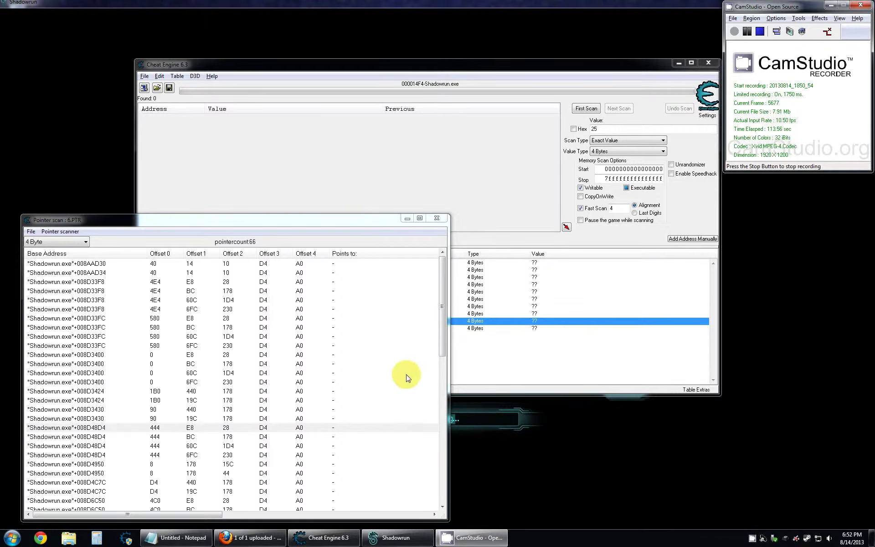
click(474, 425)
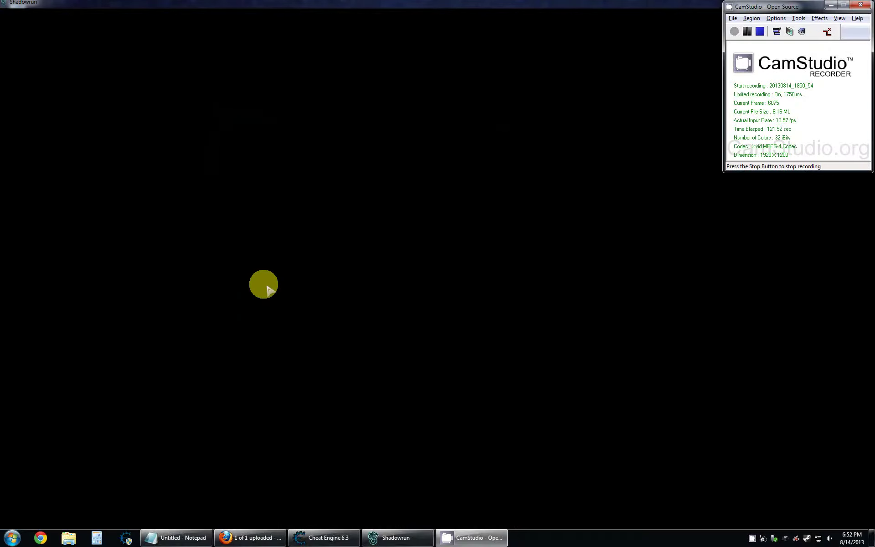
key(alt+Tab)
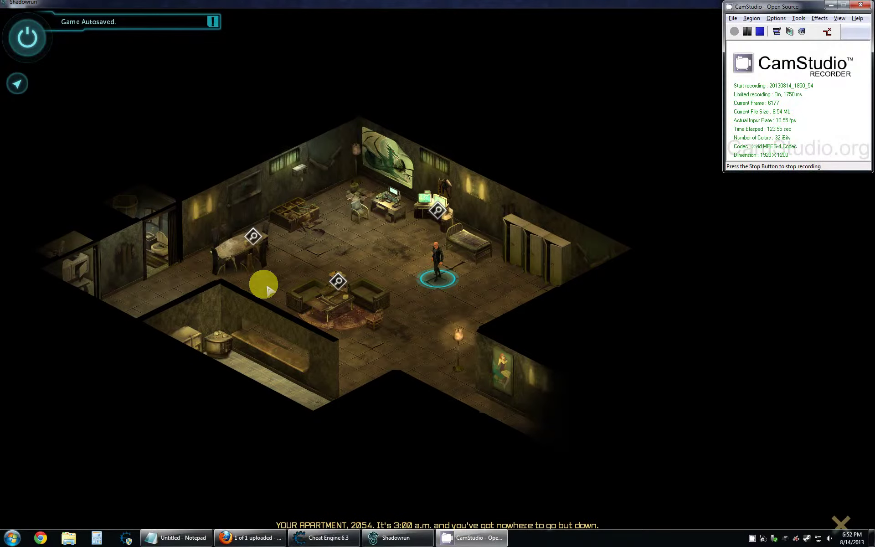
key(alt+Tab)
key(alt+Tab)
key(alt+Tab)
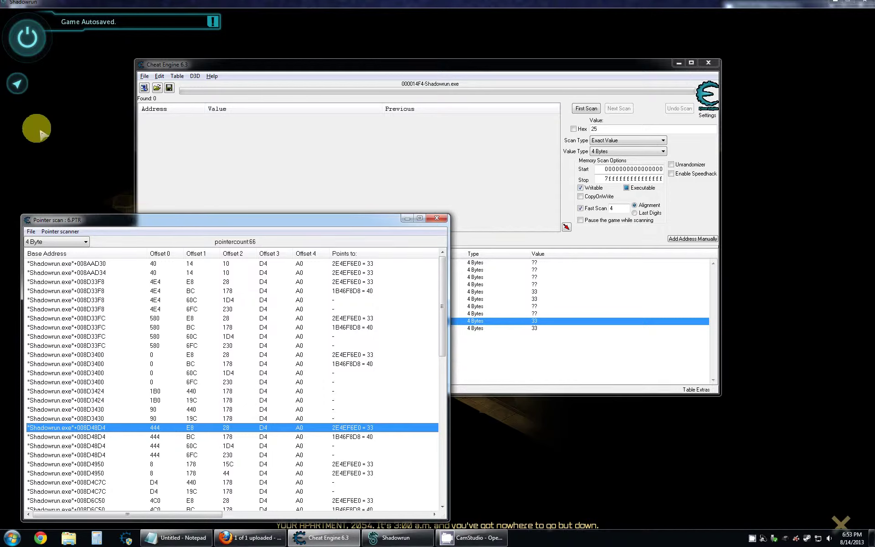
click(503, 321)
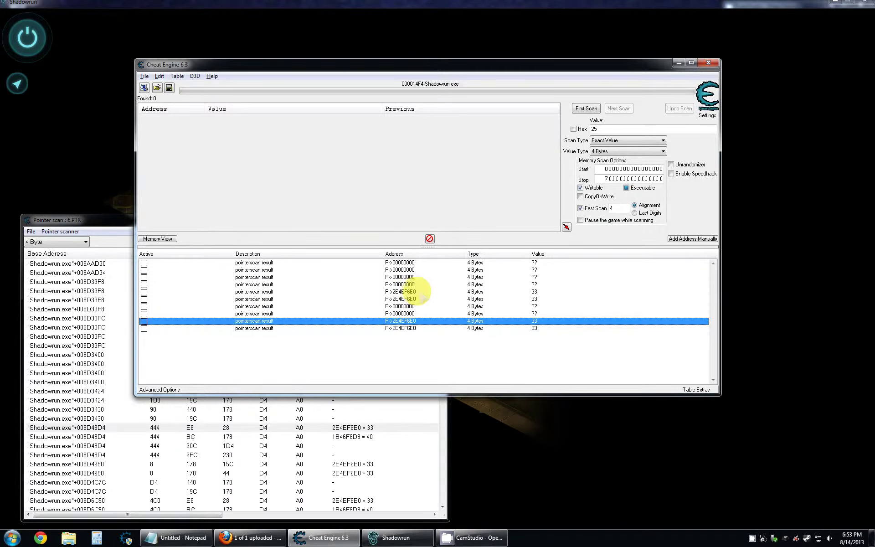
Open the Shadowrun game menu and compare its karma number with the pointer scan results in Cheat Engine.
click(30, 44)
click(30, 44)
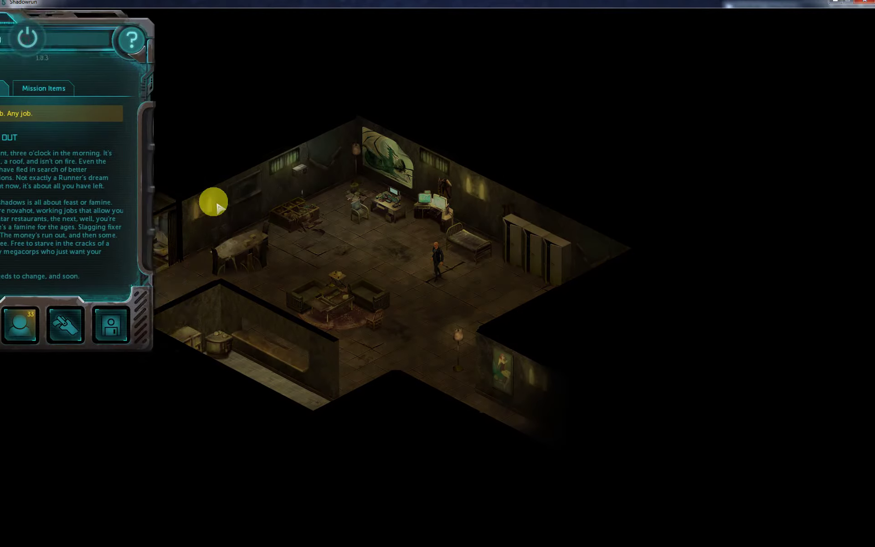
key(alt+Tab)
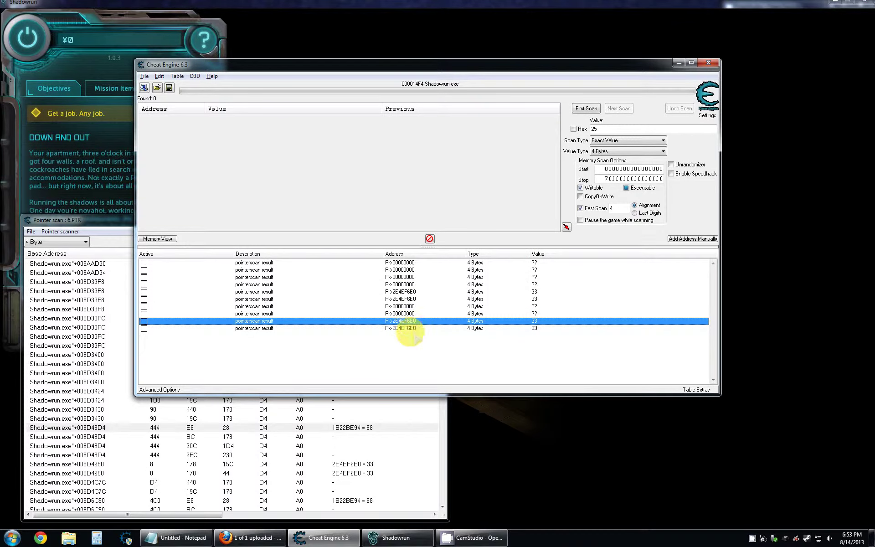
click(367, 418)
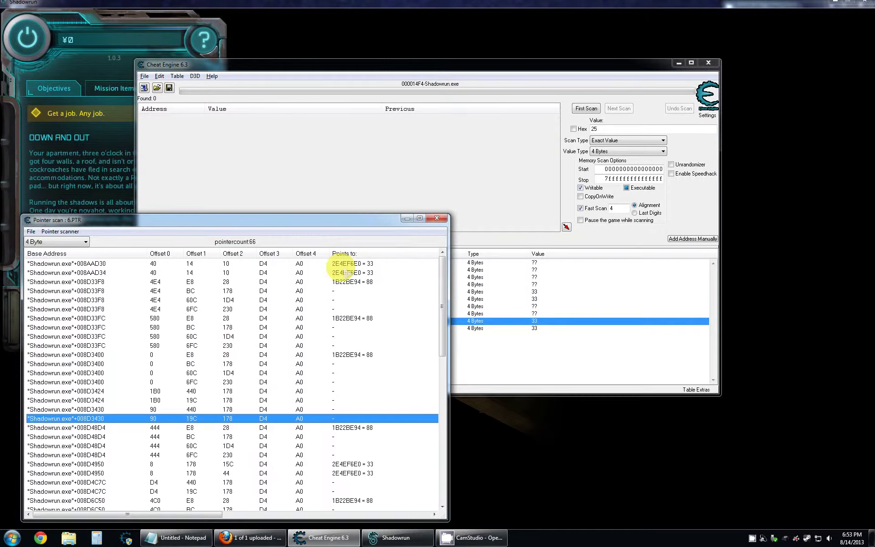
scroll(364, 455, down, 6)
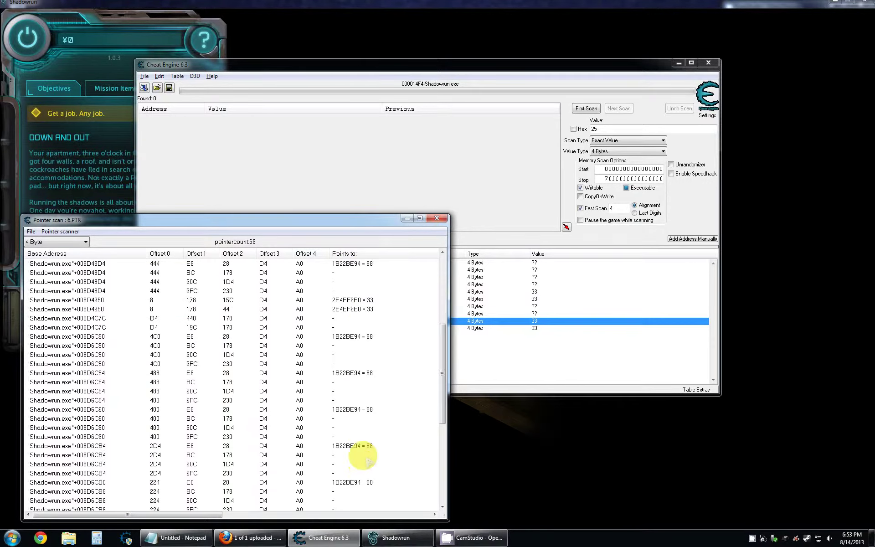
scroll(367, 461, down, 7)
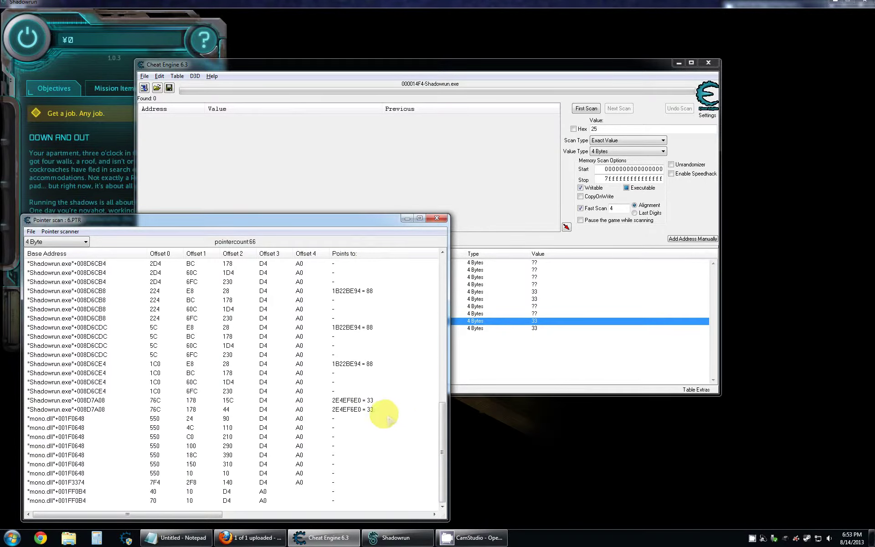
Review the full pointer scan list from end to end and compare it with the address-list values in Cheat Engine.
scroll(386, 417, up, 13)
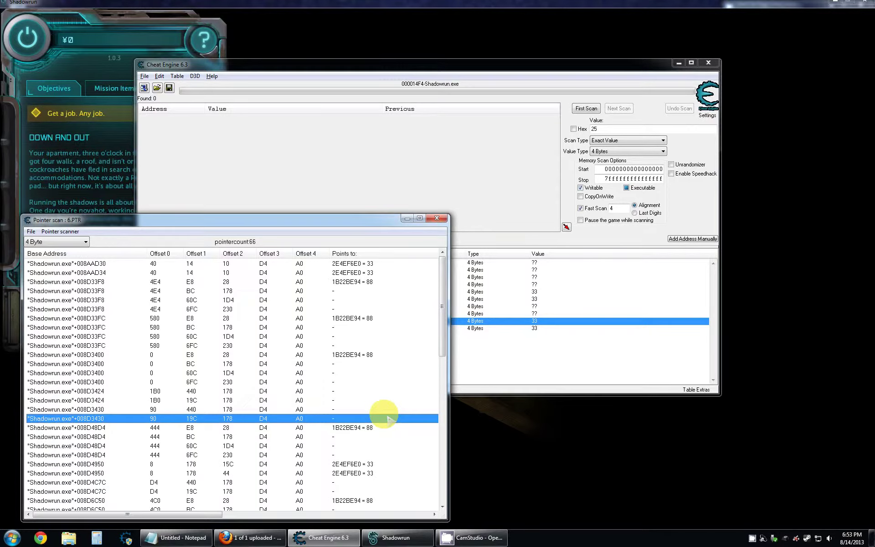
scroll(385, 415, down, 13)
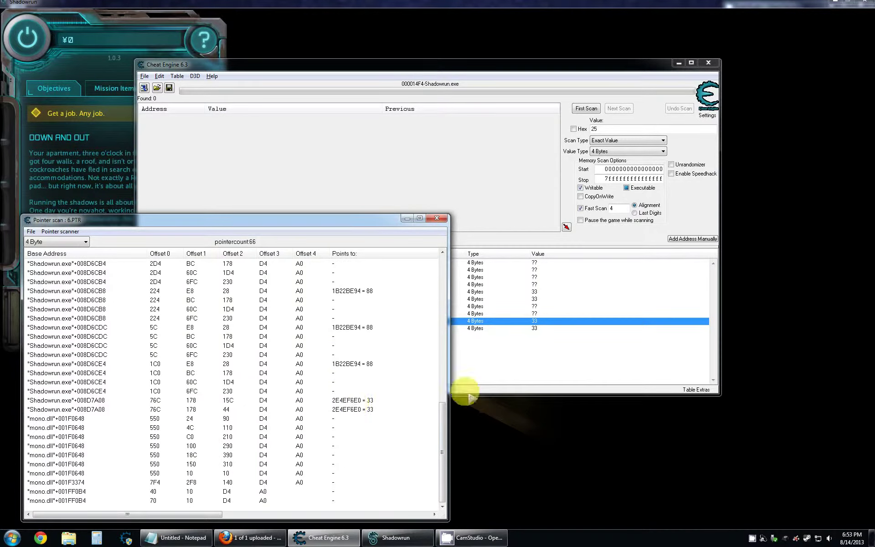
click(470, 390)
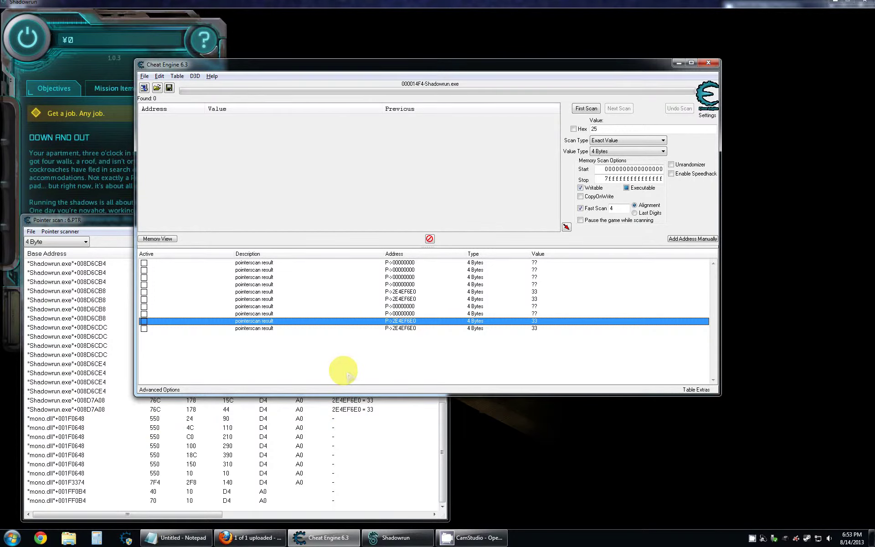
Switch to Shadowrun, load the Dead Man's Switch save from 7/28/2013 9:34:14 PM and continue into the level.
click(95, 174)
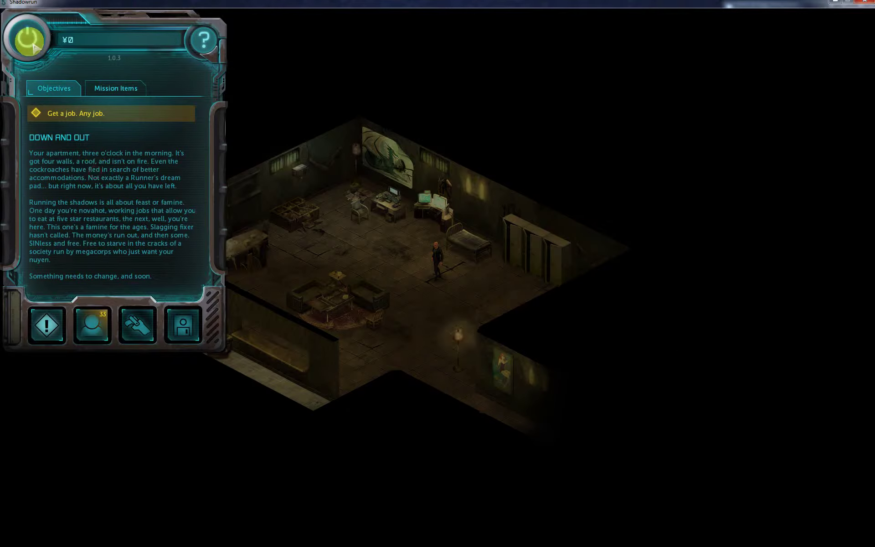
click(32, 48)
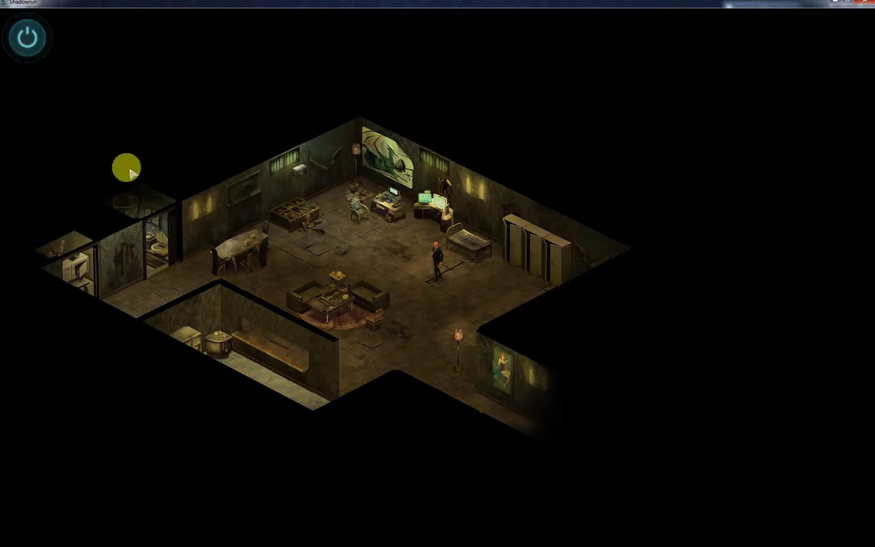
click(182, 321)
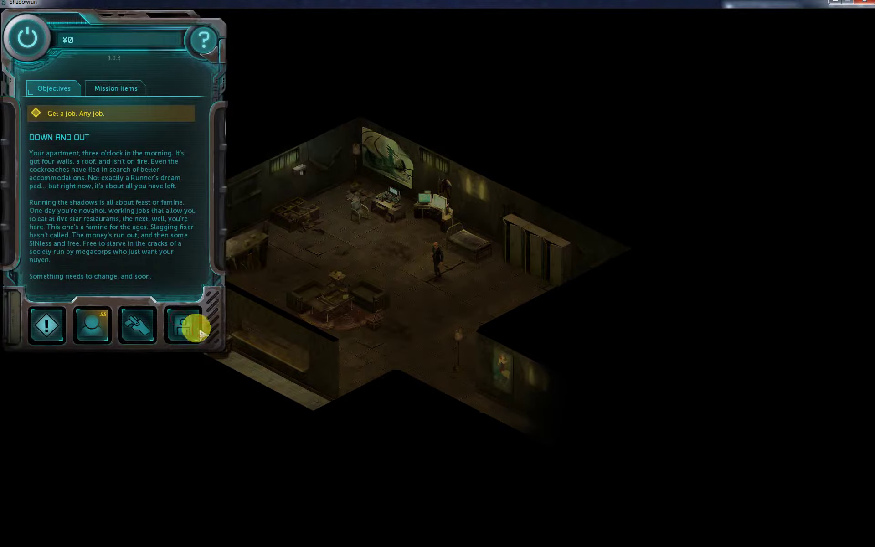
click(115, 129)
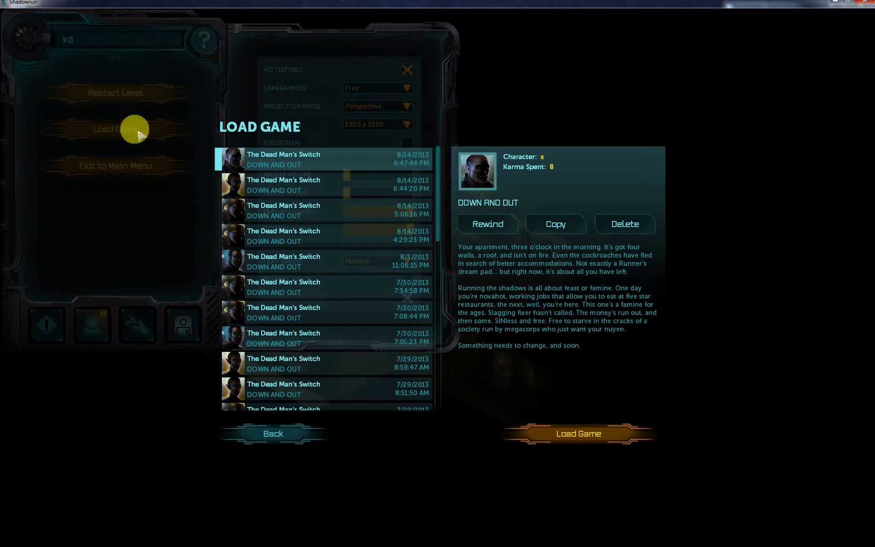
scroll(316, 291, down, 3)
click(312, 230)
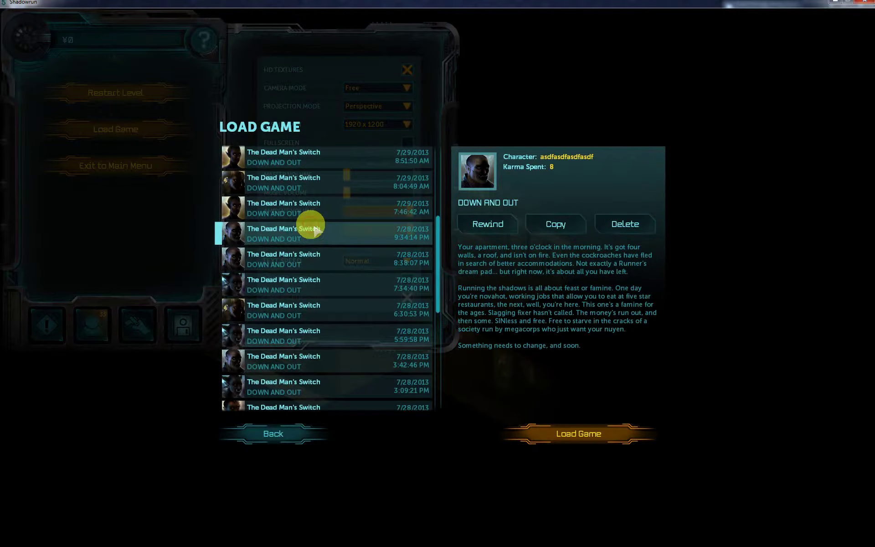
click(578, 433)
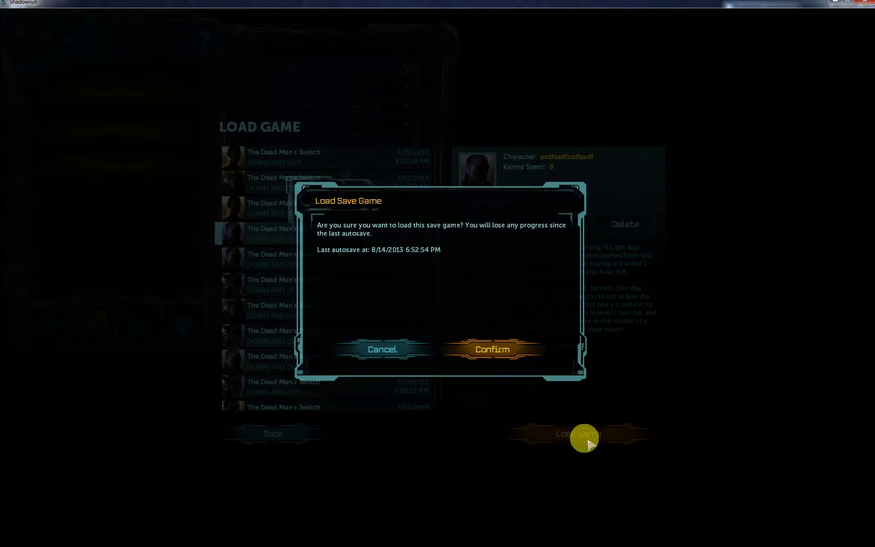
click(484, 347)
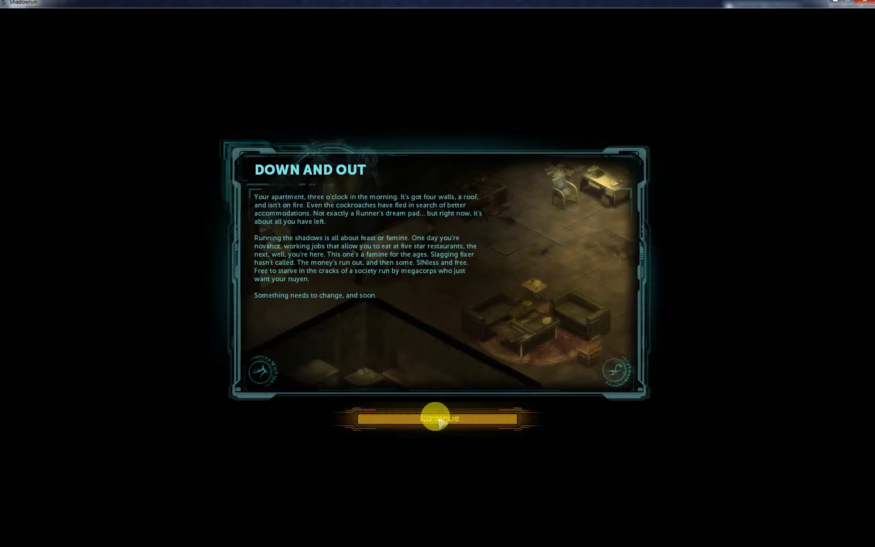
click(439, 420)
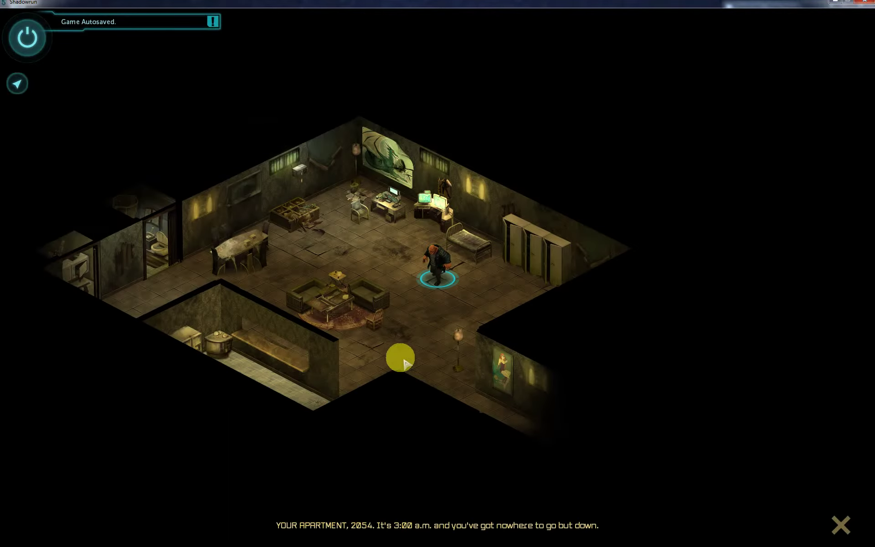
Return to Cheat Engine and examine the values of all pointer scan results and address-list entries for the newly loaded save.
key(alt+Tab)
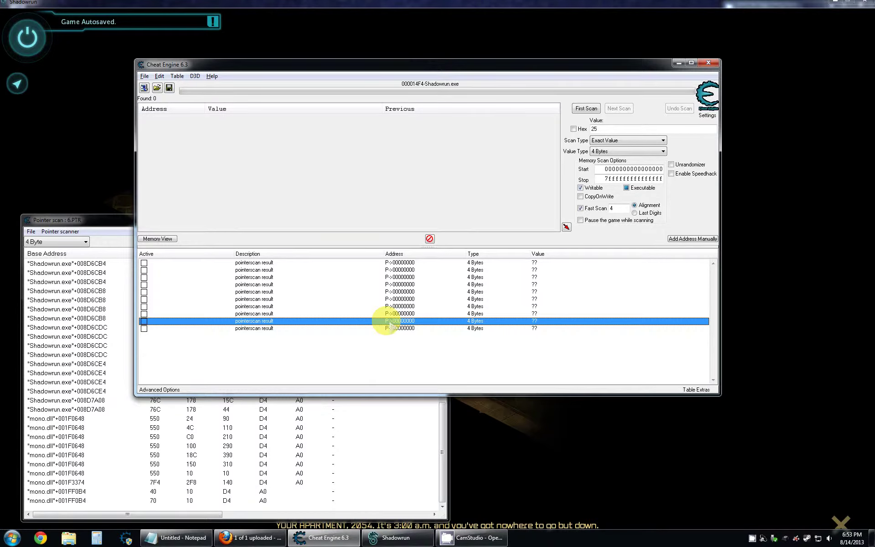
click(384, 433)
scroll(312, 367, up, 5)
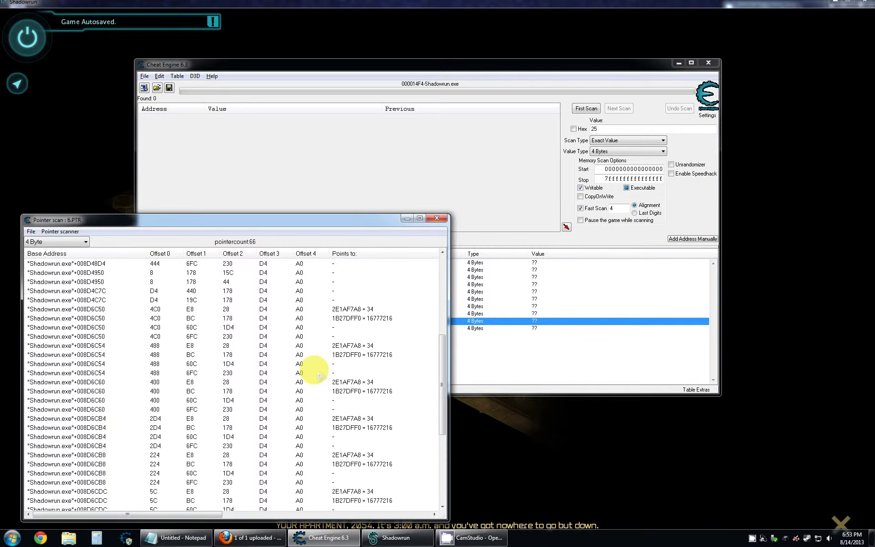
scroll(315, 369, up, 6)
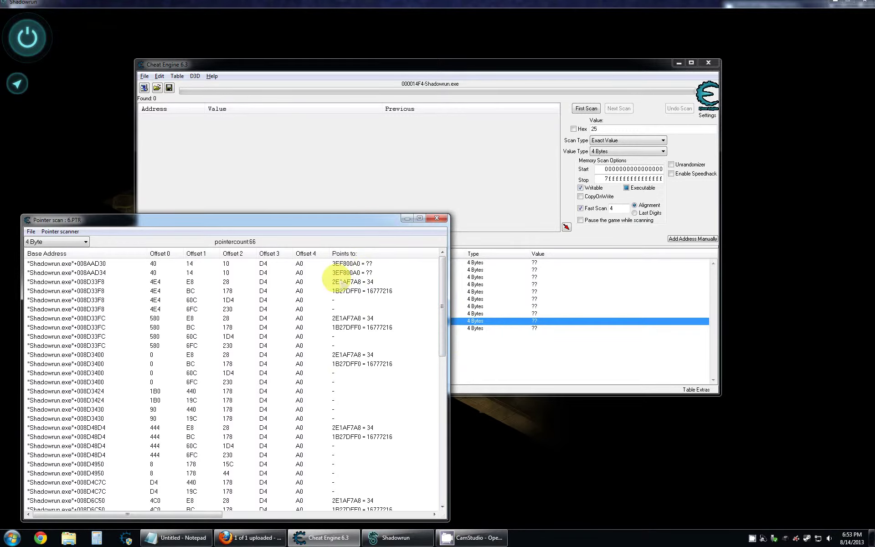
click(153, 282)
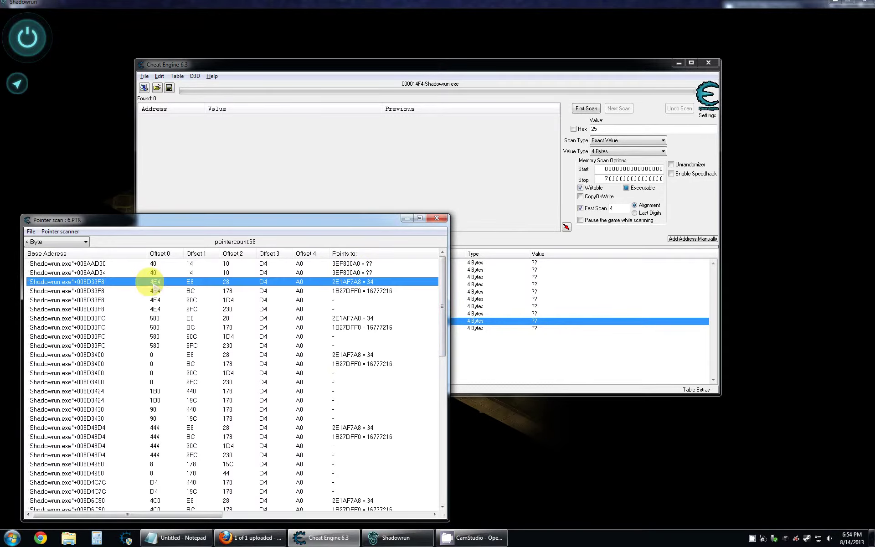
scroll(153, 287, down, 3)
scroll(154, 286, down, 10)
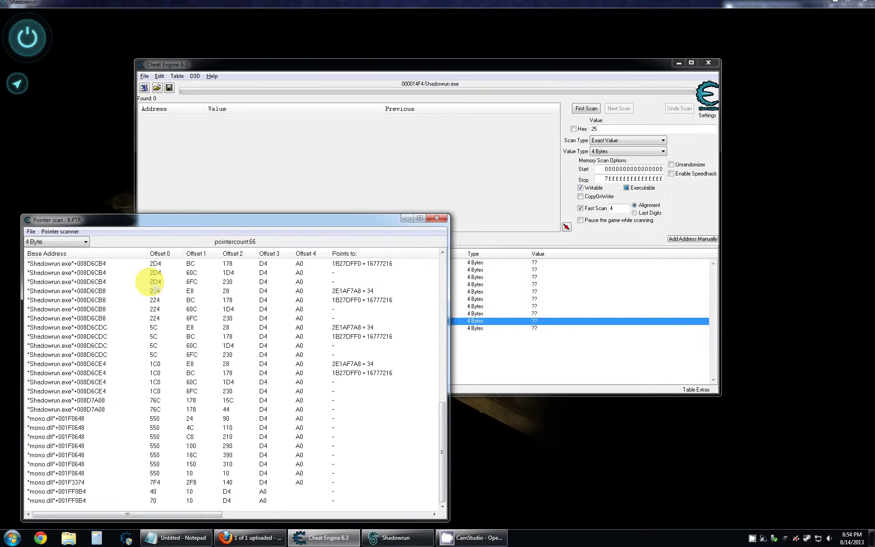
click(542, 359)
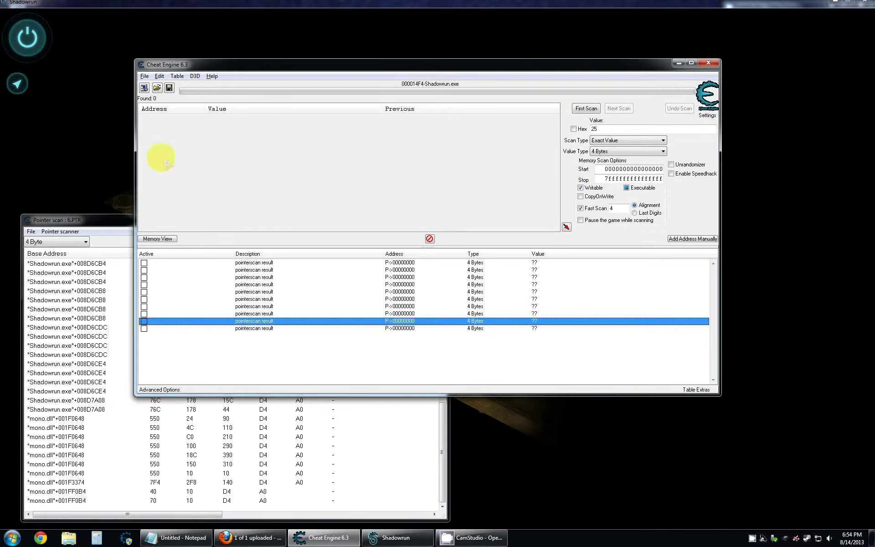
Open the Shadowrun game menu and check in Cheat Engine which pointer scan results still resolve to a karma value.
click(29, 44)
key(alt+Tab)
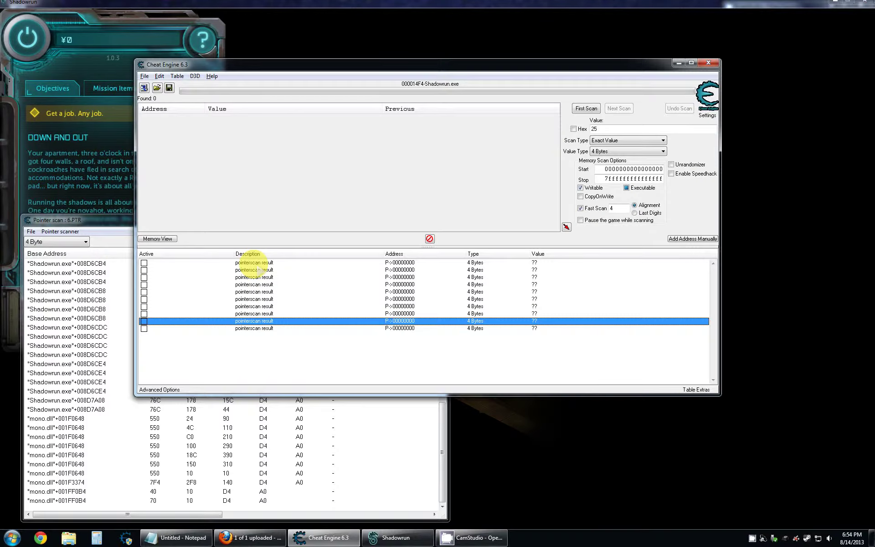
click(359, 455)
scroll(355, 451, up, 13)
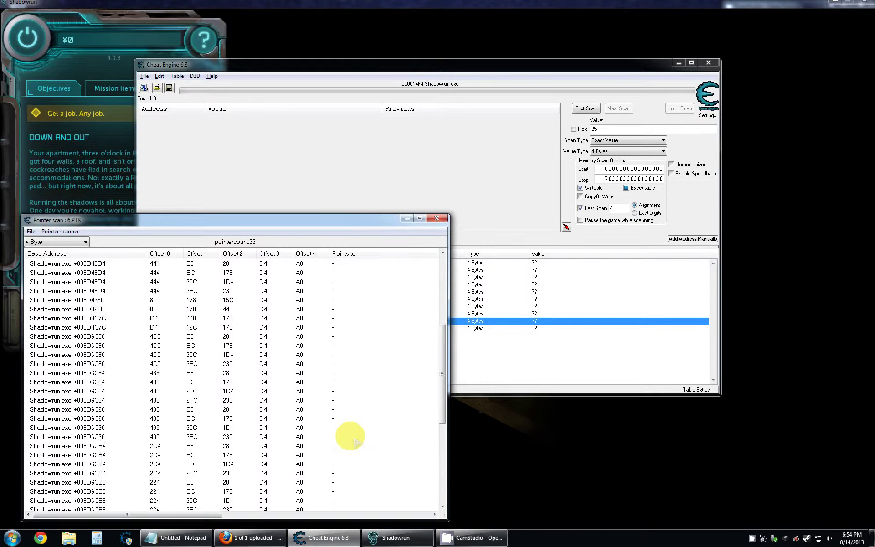
scroll(356, 440, down, 13)
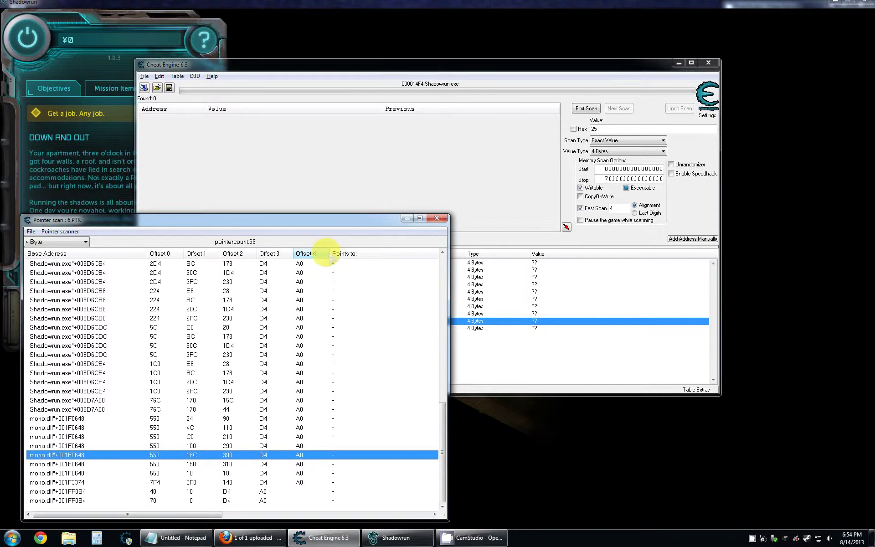
mouse_move(330, 256)
mouse_down()
mouse_move(357, 261)
mouse_move(341, 262)
mouse_up()
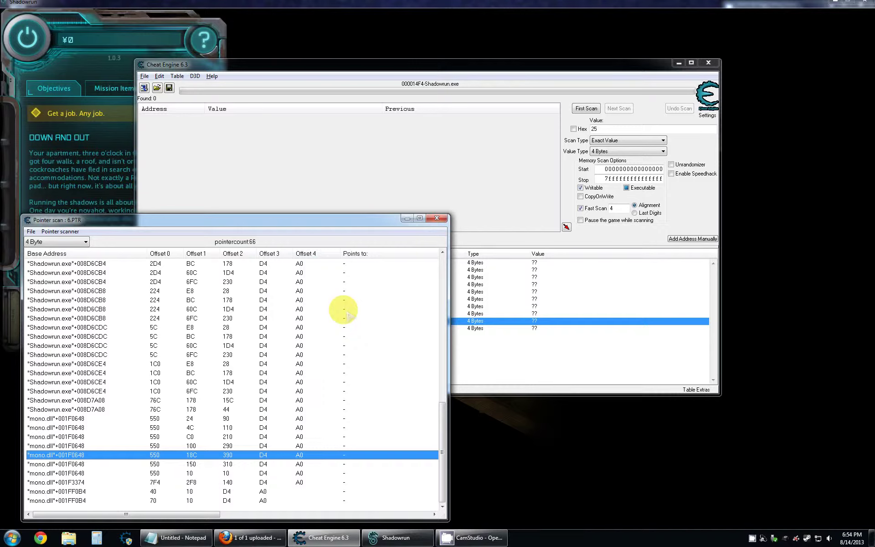
scroll(345, 311, up, 13)
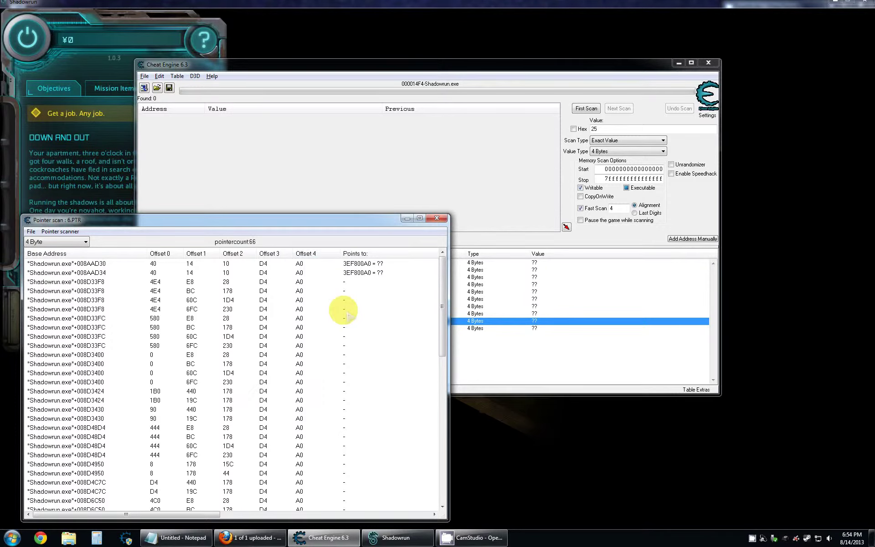
Switch to Shadowrun and load the Dead Man's Switch save from 8/14/2013 6:47:44 PM.
click(29, 40)
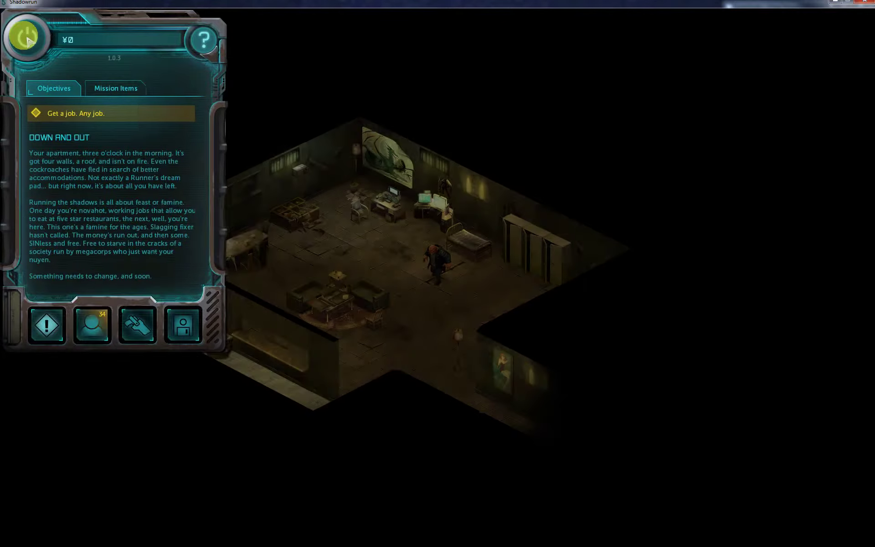
click(28, 40)
click(28, 36)
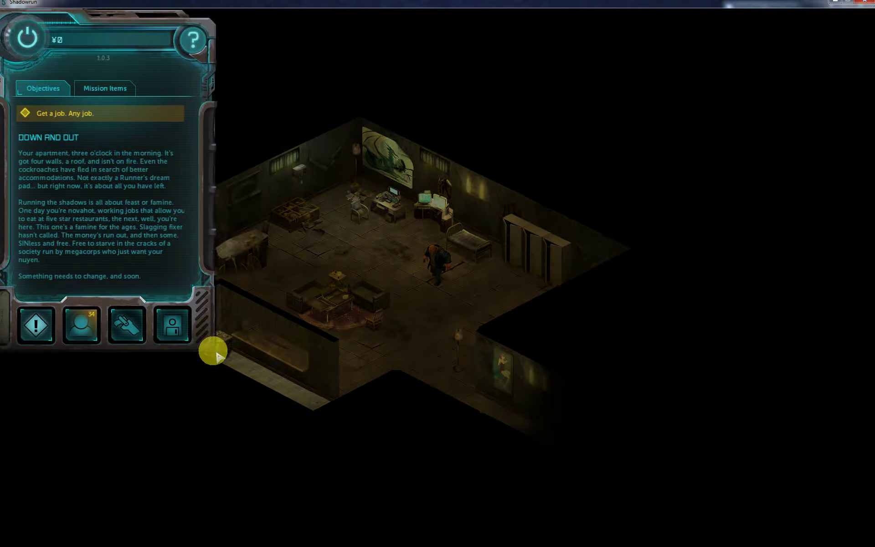
click(190, 339)
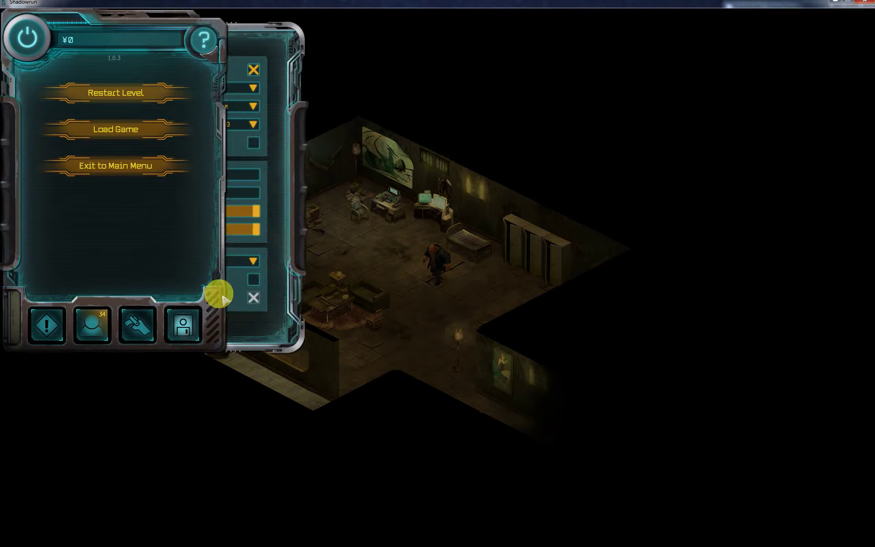
click(122, 129)
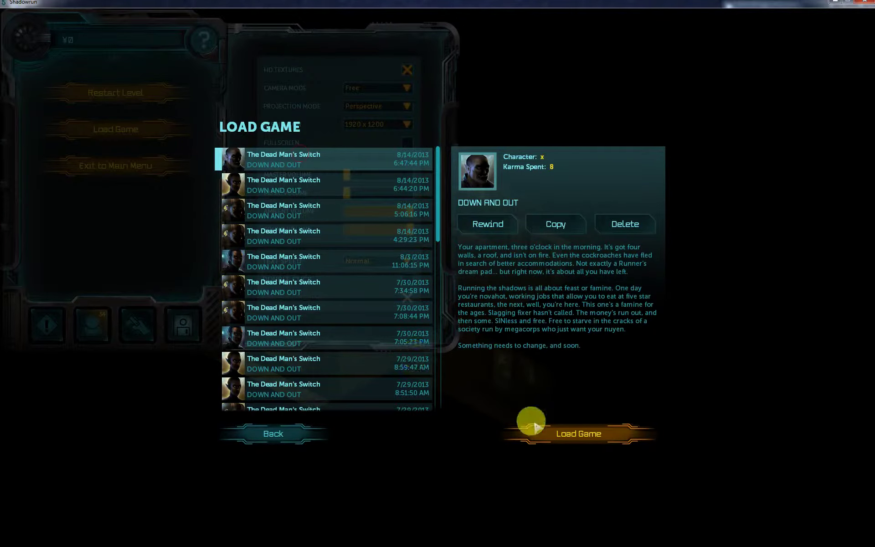
click(605, 438)
click(494, 348)
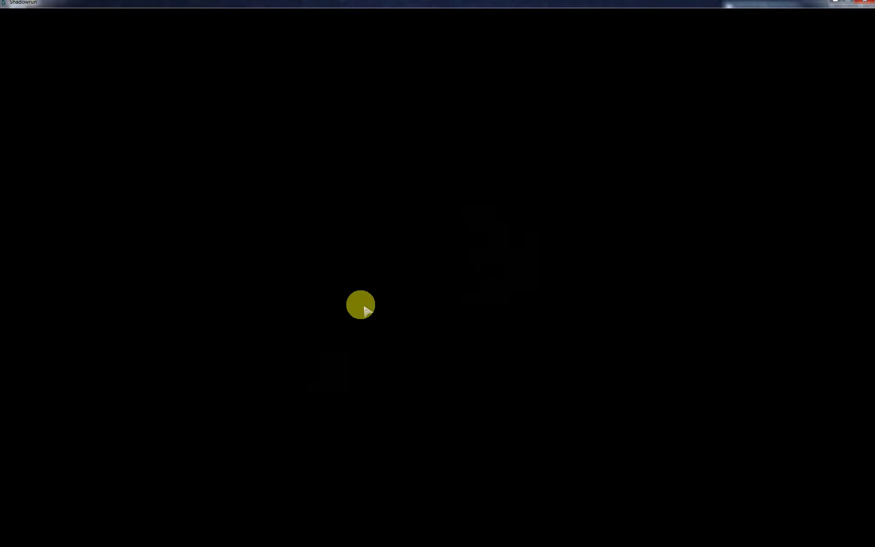
Check the pointer scan results in Cheat Engine during loading, continue into the Down and Out level, and check them again.
key(alt+Tab)
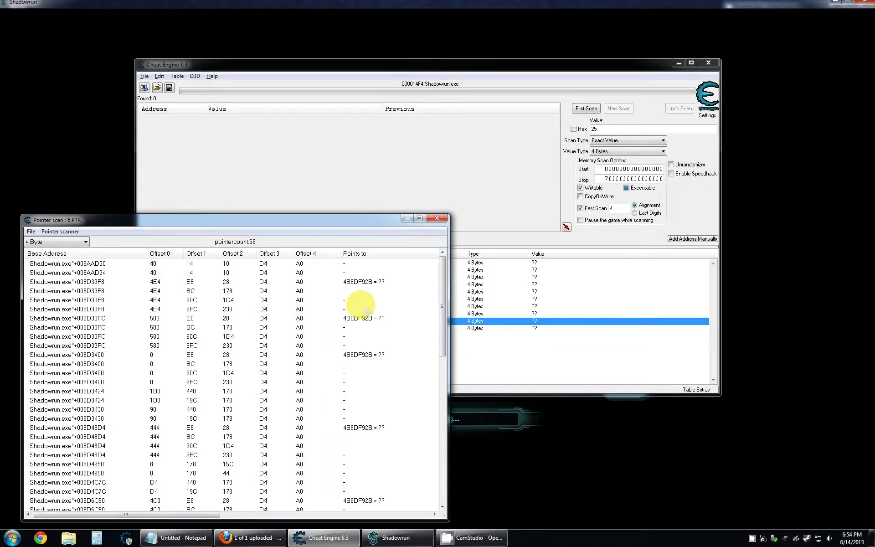
click(479, 419)
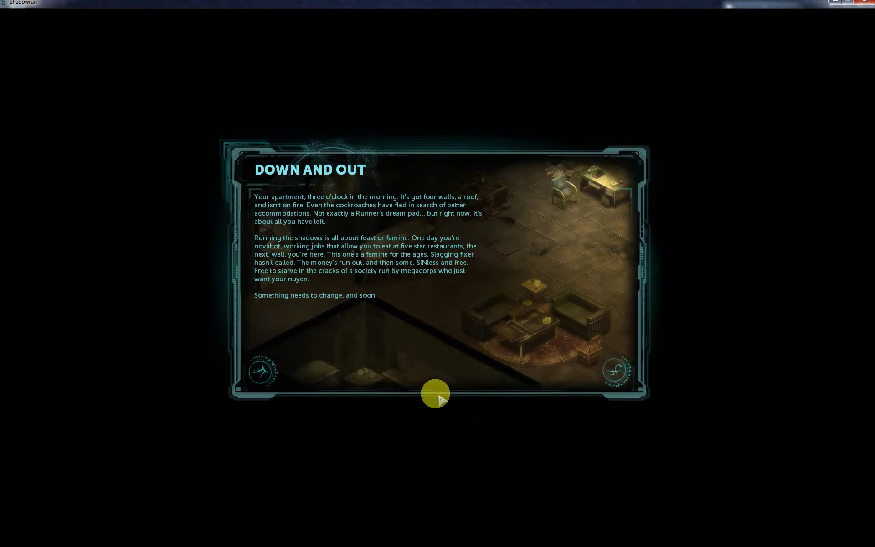
key(alt+Tab)
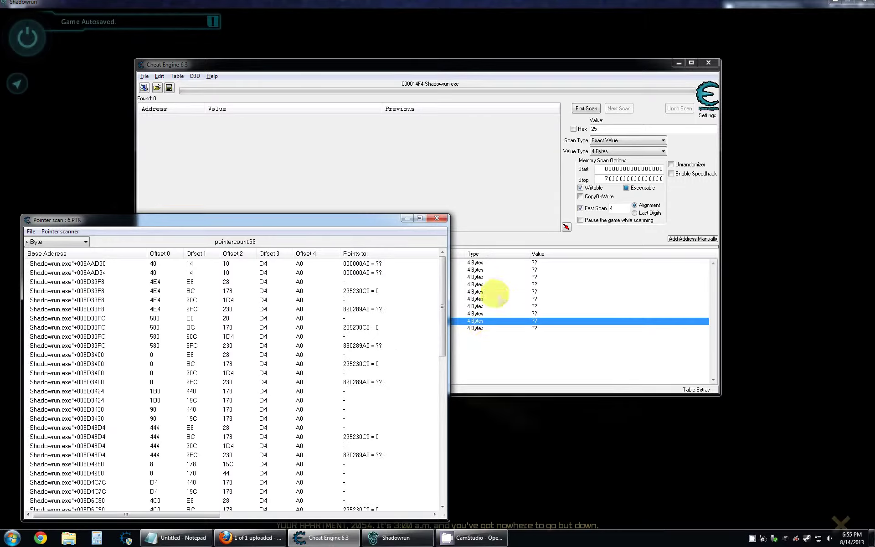
Open the game menu in the reloaded level and look through the pointer scan results in Cheat Engine for the karma value.
key(alt+Tab)
click(28, 39)
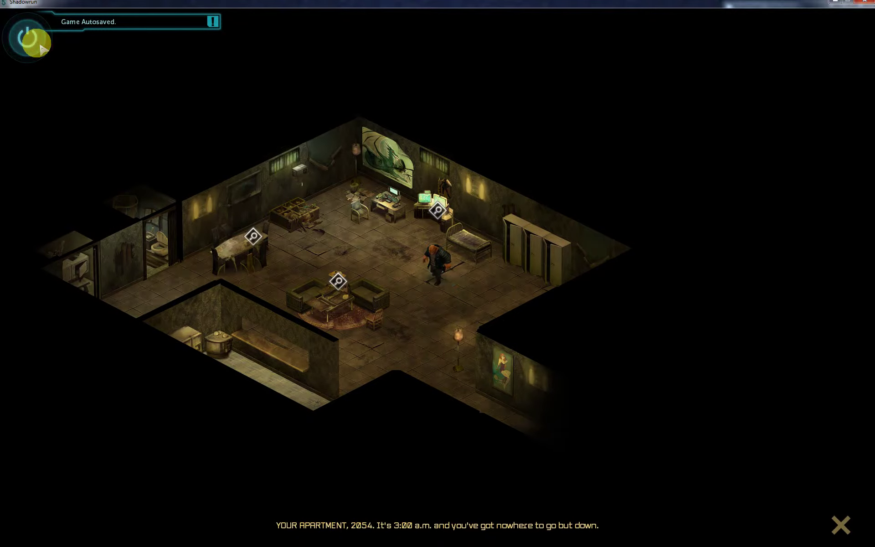
key(alt+Tab)
scroll(364, 347, down, 13)
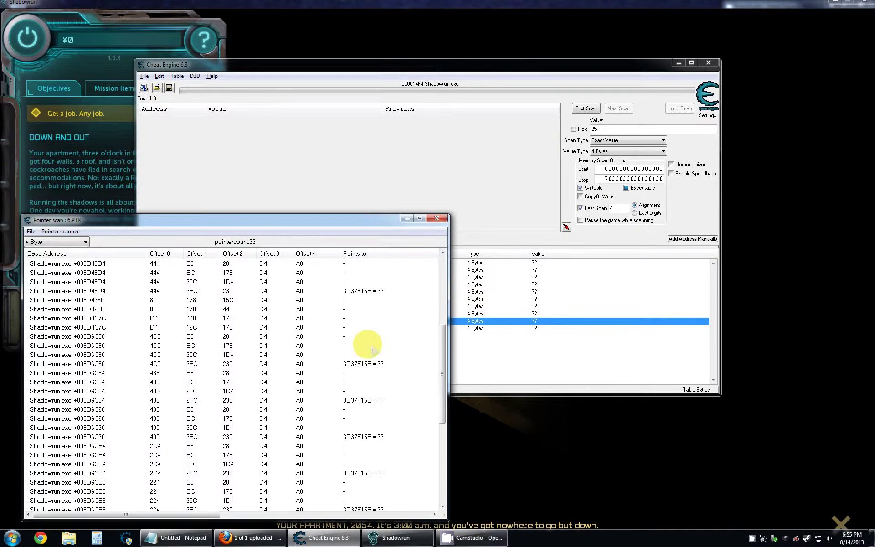
scroll(367, 346, up, 13)
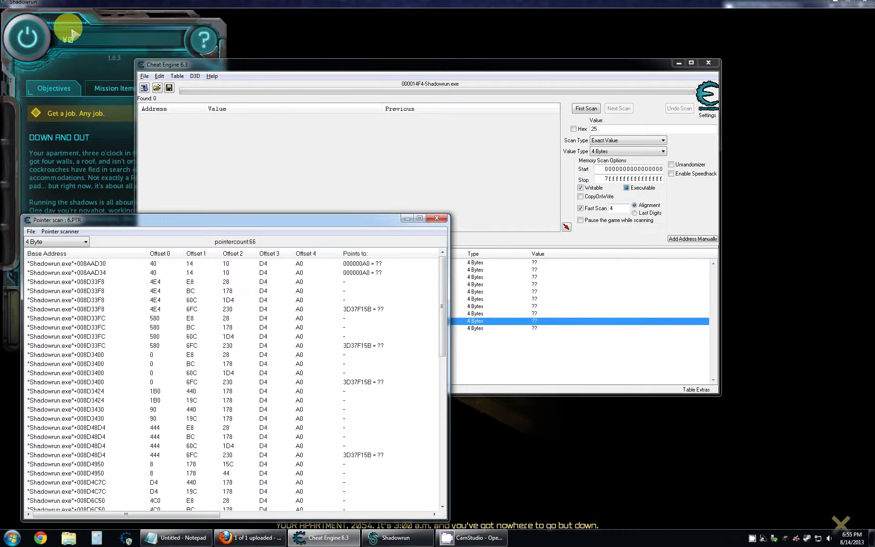
Switch to Shadowrun and reload the Dead Man's Switch save from 8/14/2013 6:47:44 PM, accepting the loss of progress.
click(40, 33)
click(182, 325)
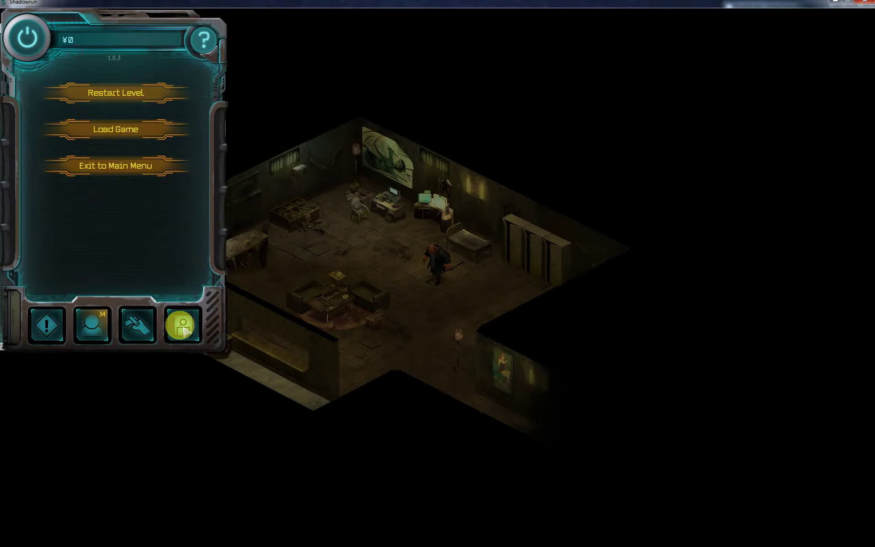
click(115, 128)
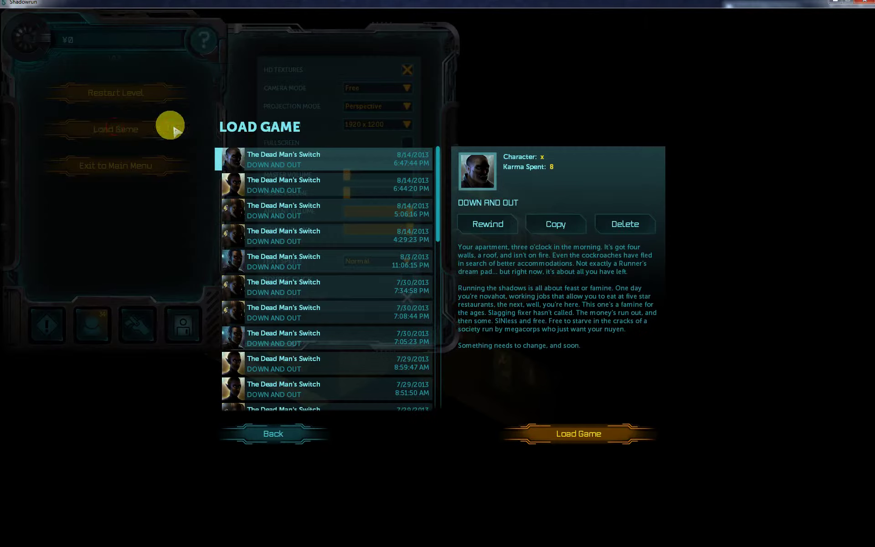
click(585, 433)
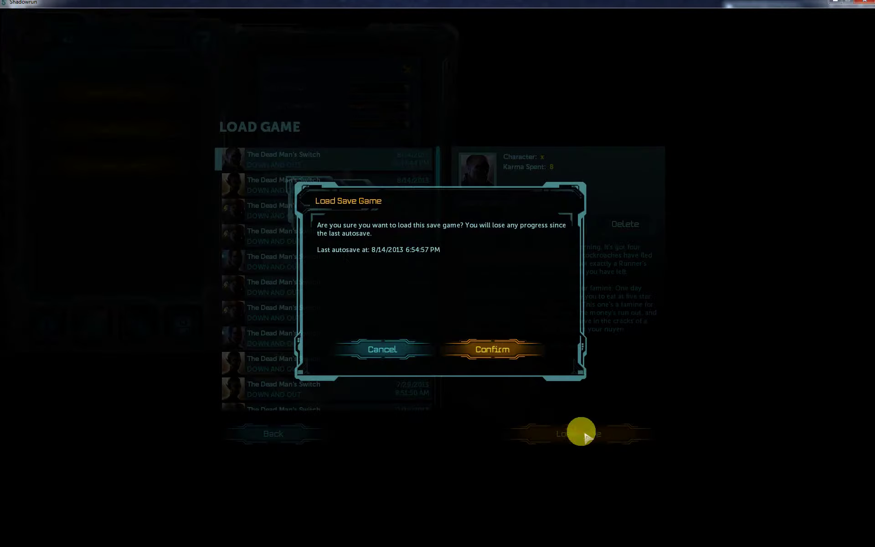
click(485, 359)
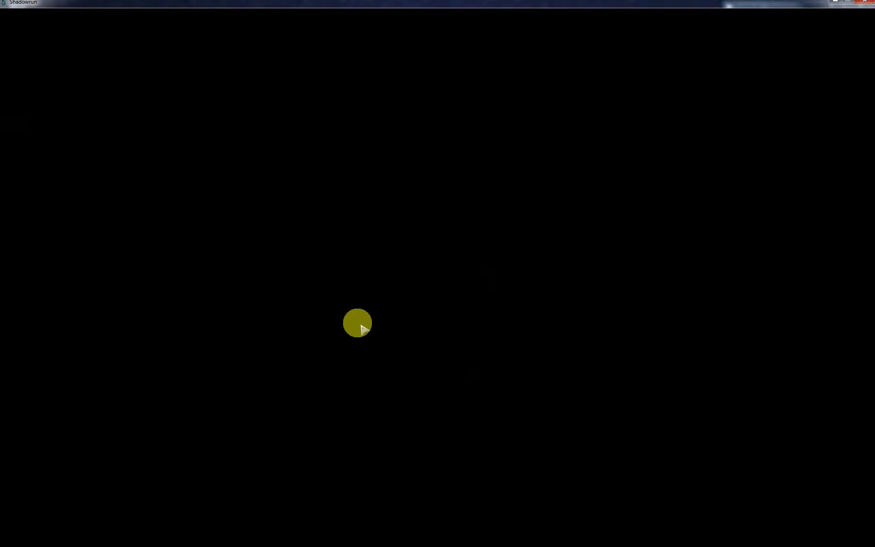
Check the pointer scan results in Cheat Engine while the save loads, continue into Down and Out, and check them again.
key(alt+Tab)
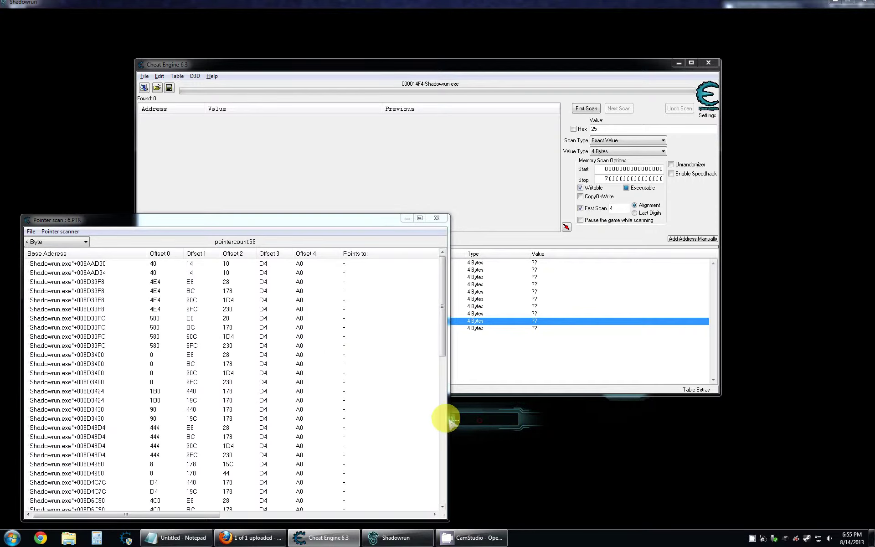
click(504, 425)
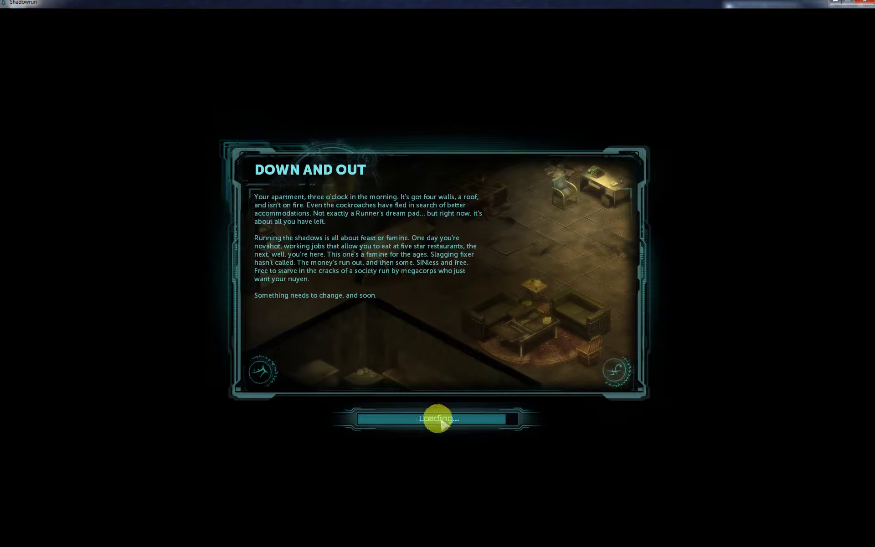
click(438, 419)
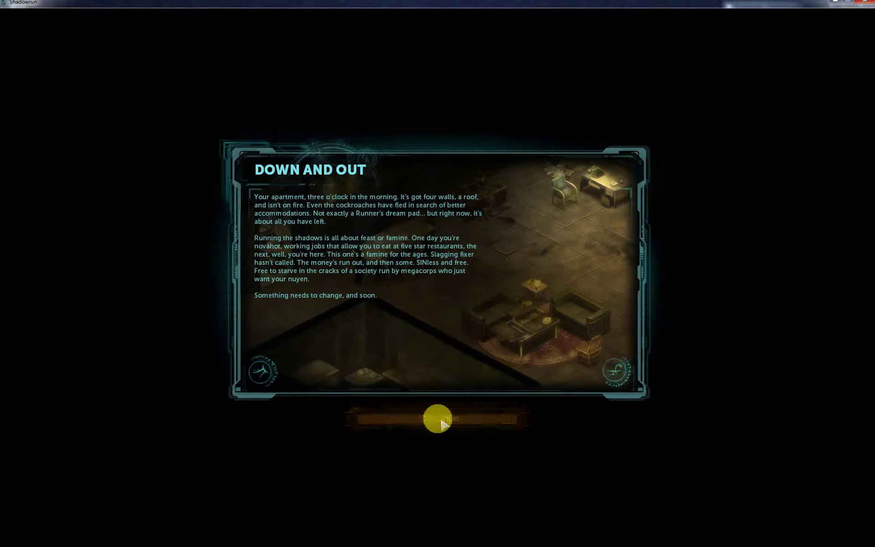
click(431, 385)
key(alt+Tab)
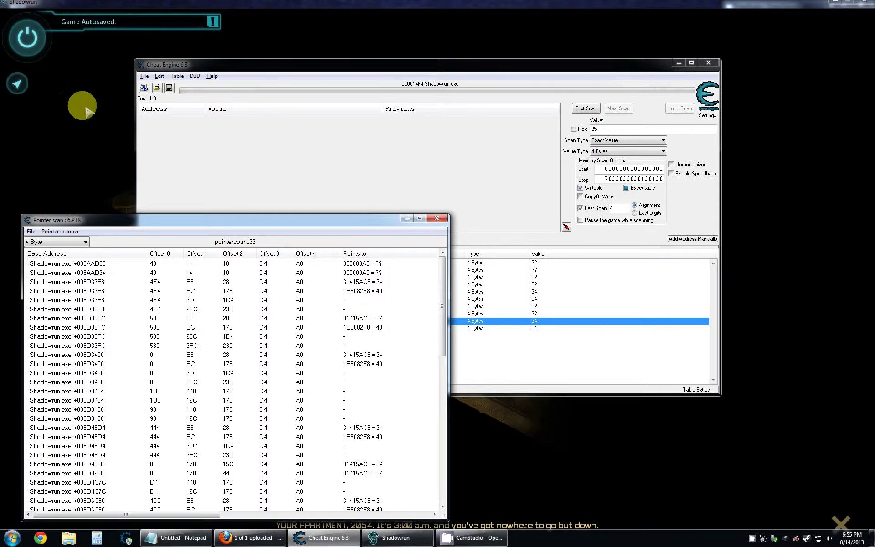
Open the Shadowrun game menu and compare the pointer scan results with the saved address list entries in Cheat Engine.
click(51, 57)
key(alt+Tab)
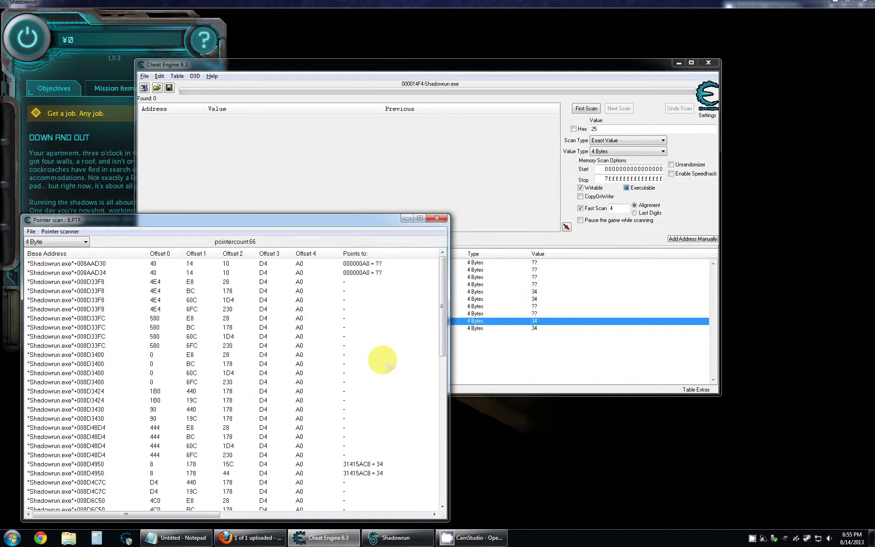
click(460, 355)
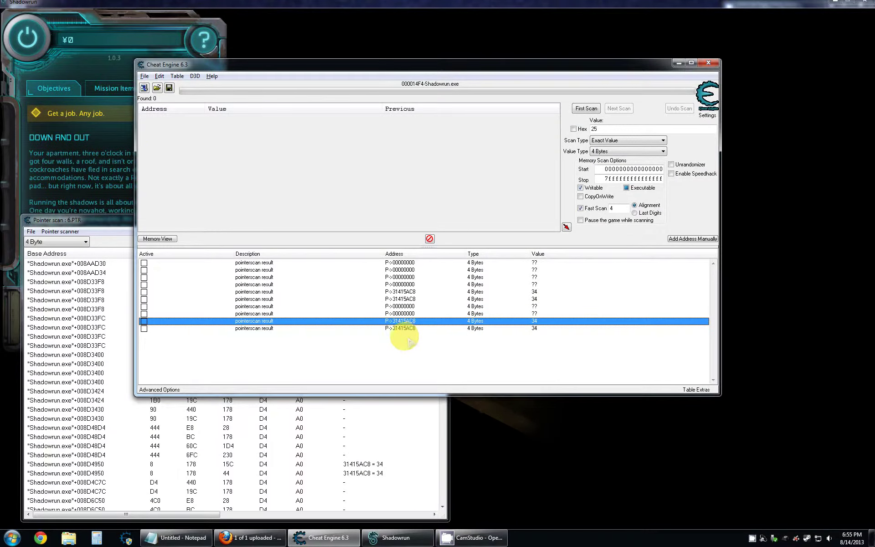
click(754, 538)
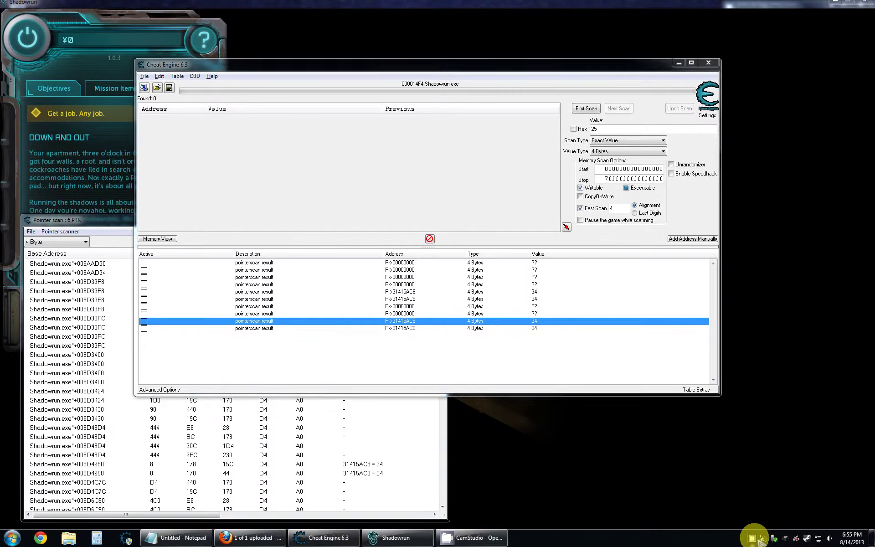
click(570, 342)
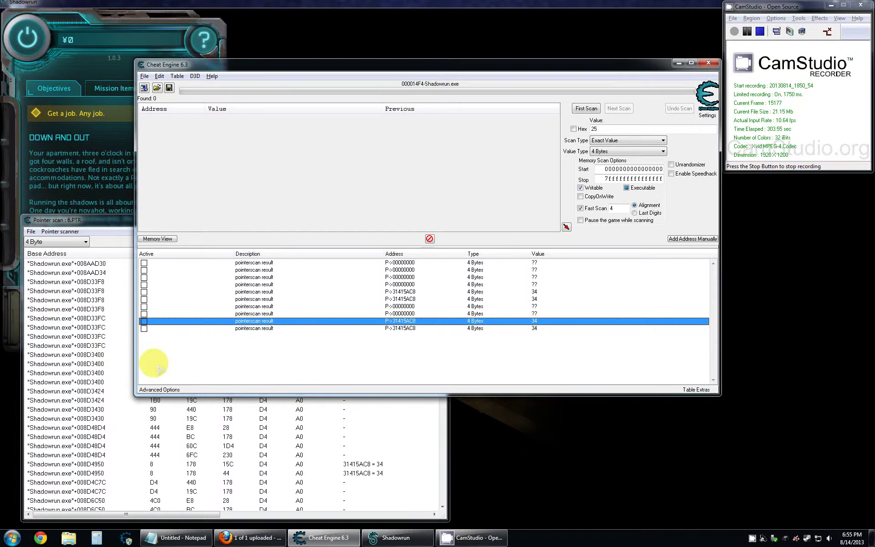
Look through the entire 6.PTR pointer list for entries that still resolve to the karma value.
click(116, 328)
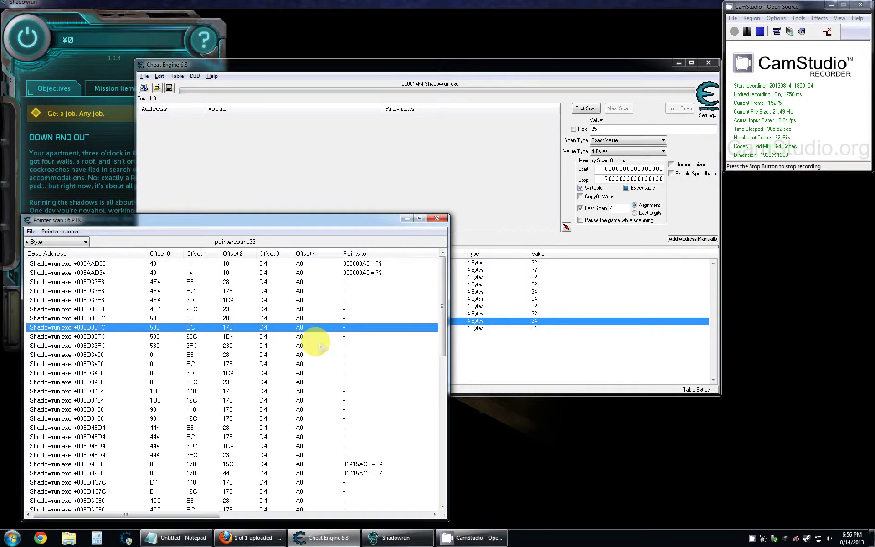
scroll(328, 346, down, 7)
scroll(337, 351, down, 6)
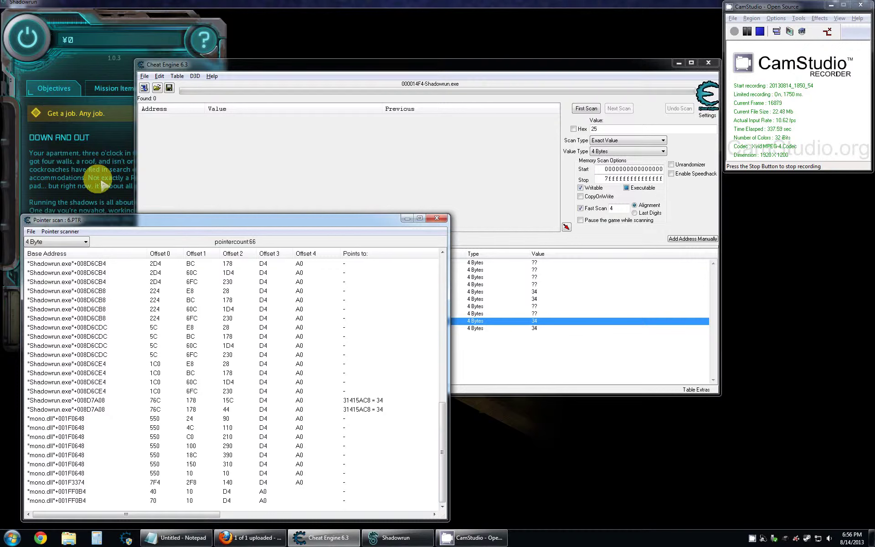
Open the saved pointer scan 5.PTR and look through its results for pointers that resolve to the karma value.
click(60, 231)
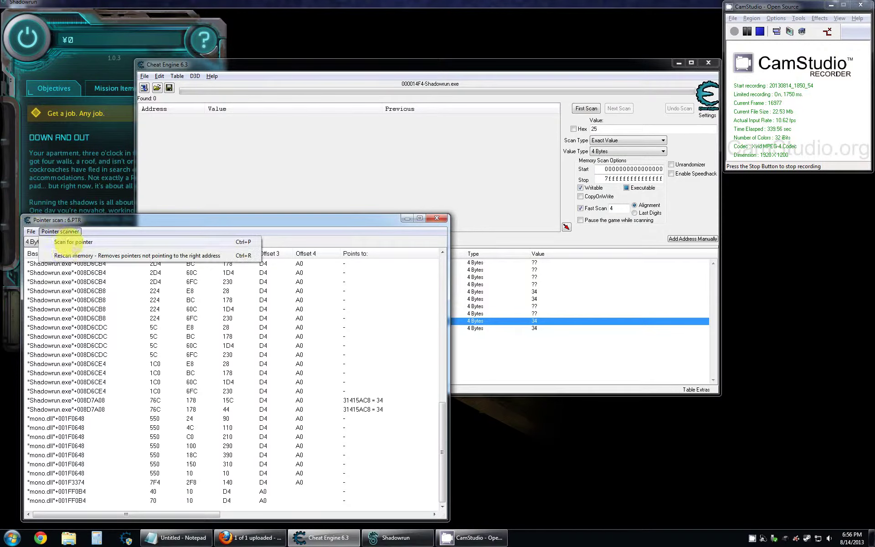
click(31, 231)
click(37, 253)
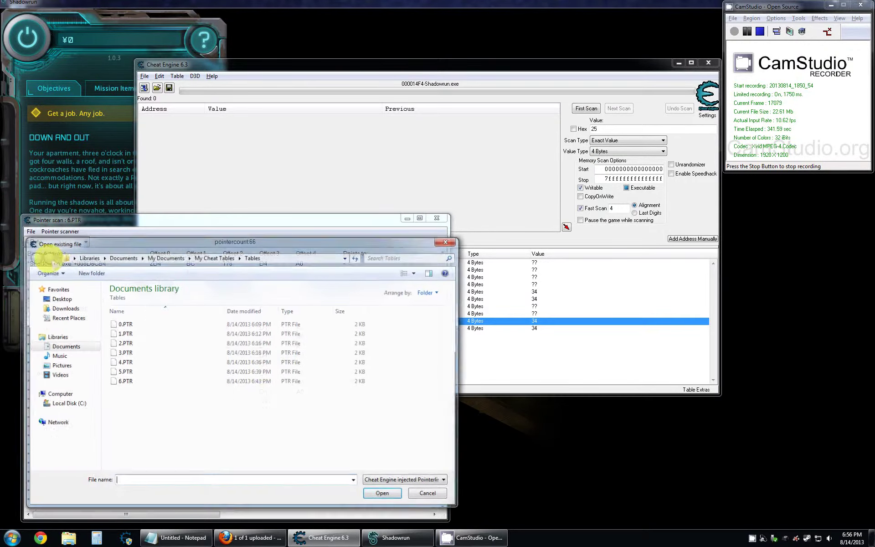
double_click(127, 370)
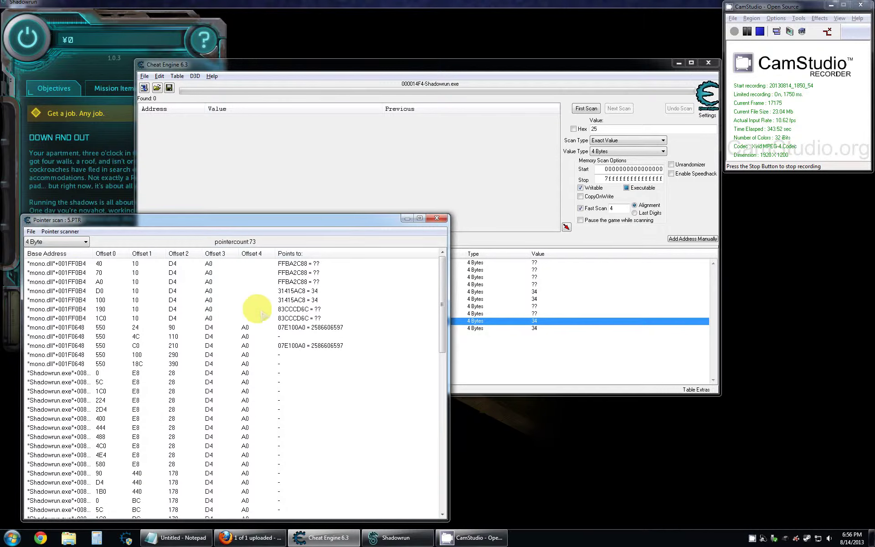
scroll(260, 310, down, 9)
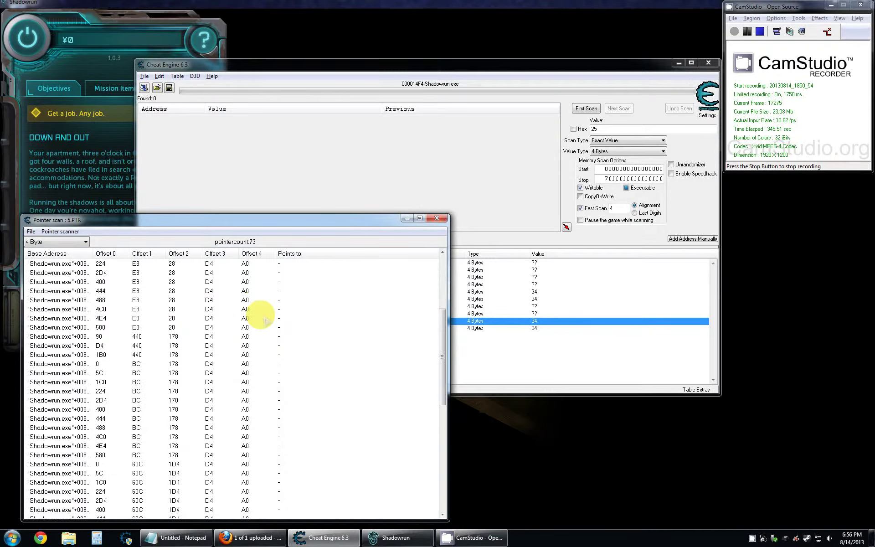
scroll(196, 287, up, 9)
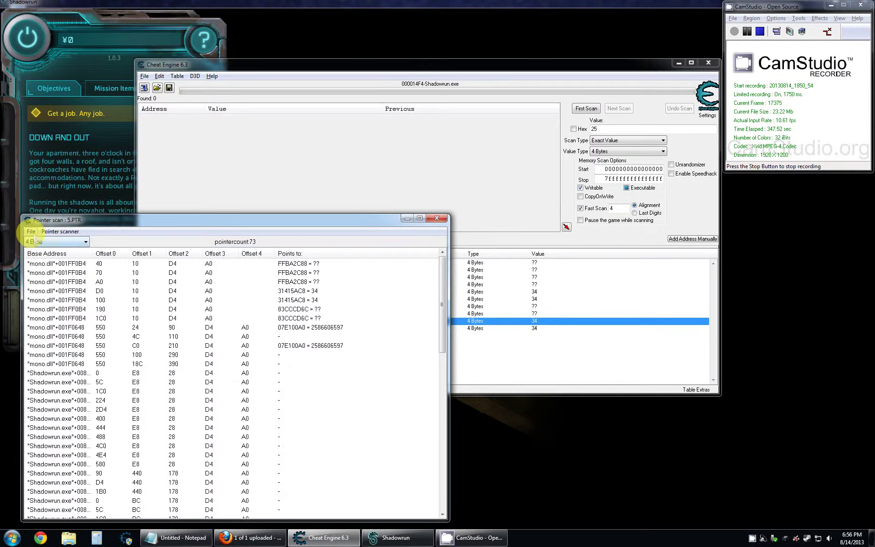
Open the saved pointer scans 4.PTR and 3.PTR in turn to compare which pointers resolve to the karma value.
click(31, 231)
click(55, 256)
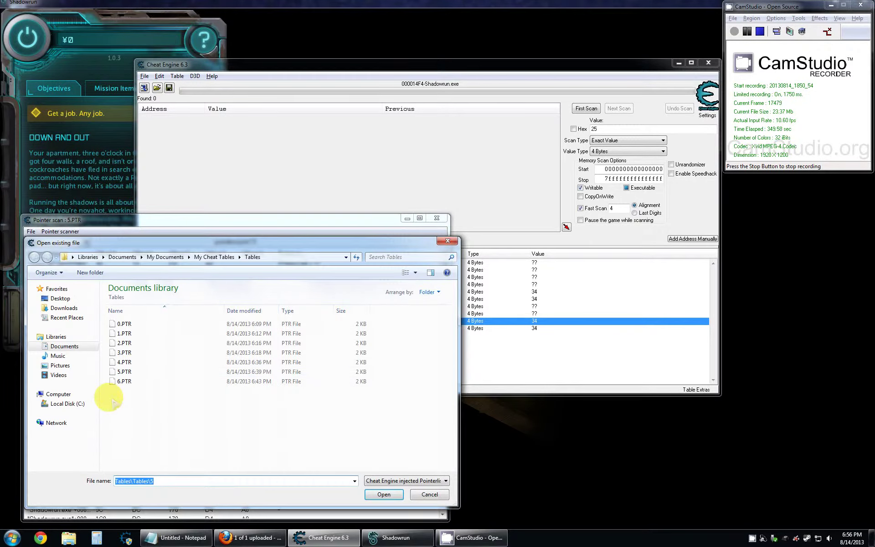
double_click(131, 362)
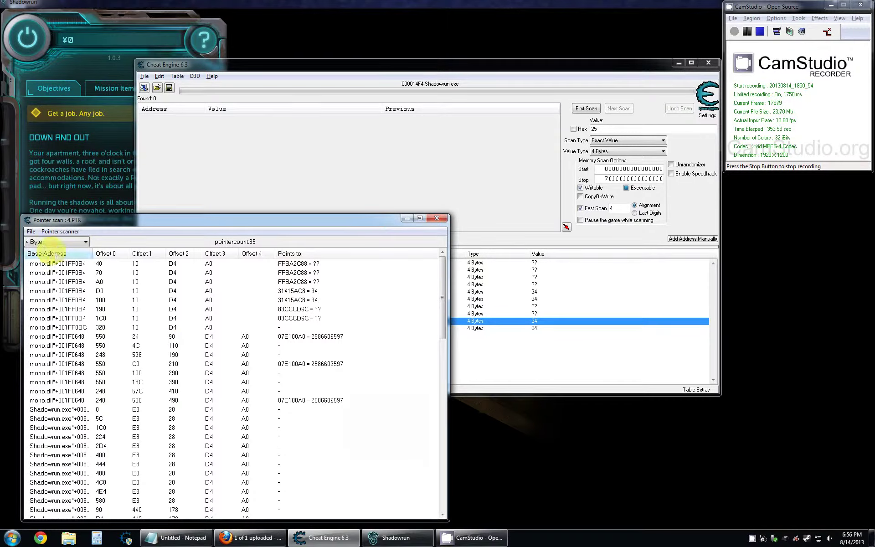
click(30, 231)
click(46, 255)
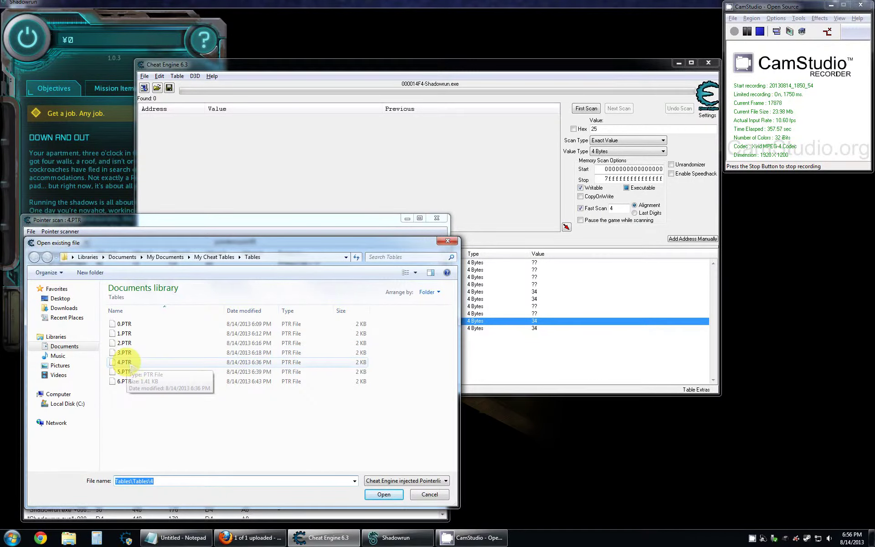
double_click(123, 352)
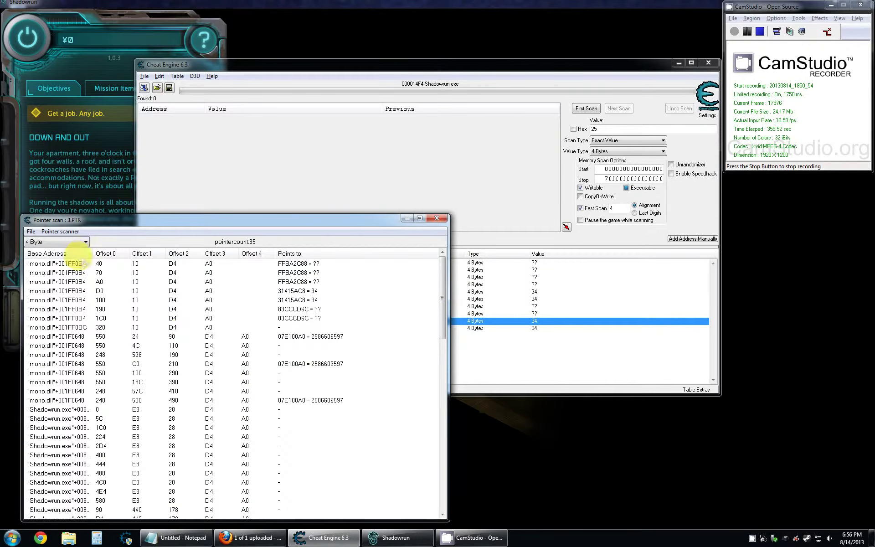
Open the saved pointer scan 2.PTR and check its results for the karma value.
click(31, 231)
click(46, 255)
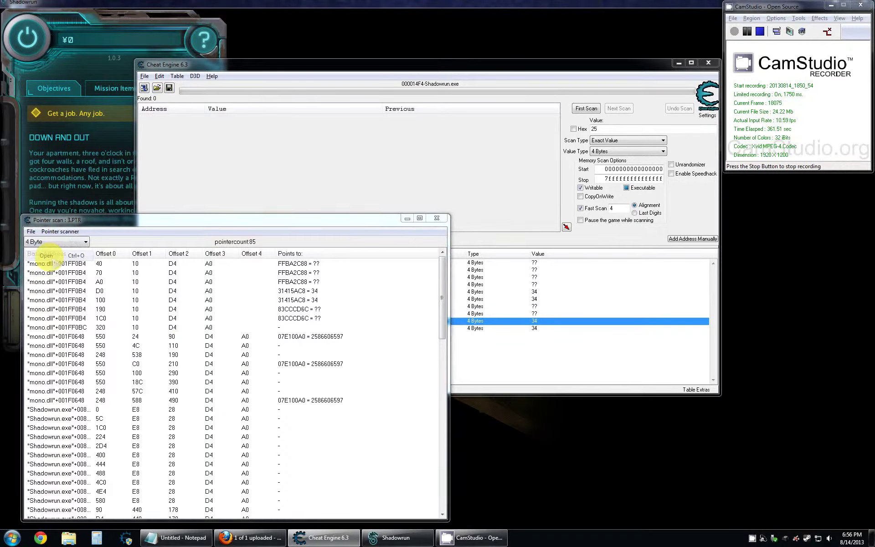
click(126, 344)
double_click(125, 344)
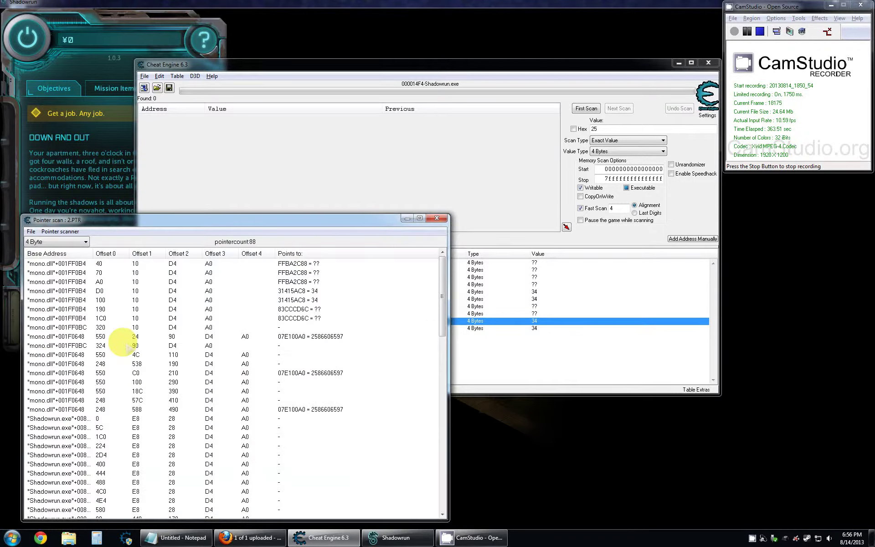
Open the saved pointer scan 1.PTR and look through its long result list for pointers that resolve to the karma value.
click(31, 231)
click(44, 256)
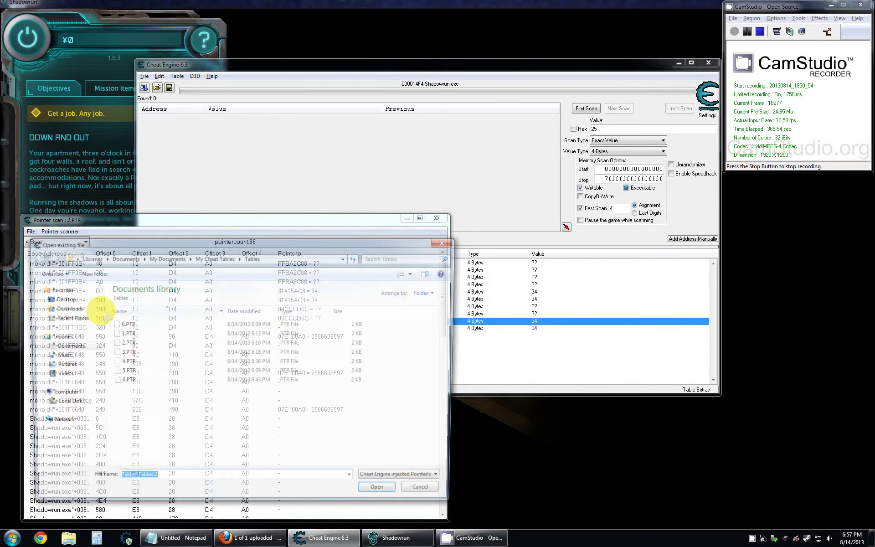
click(127, 334)
double_click(127, 334)
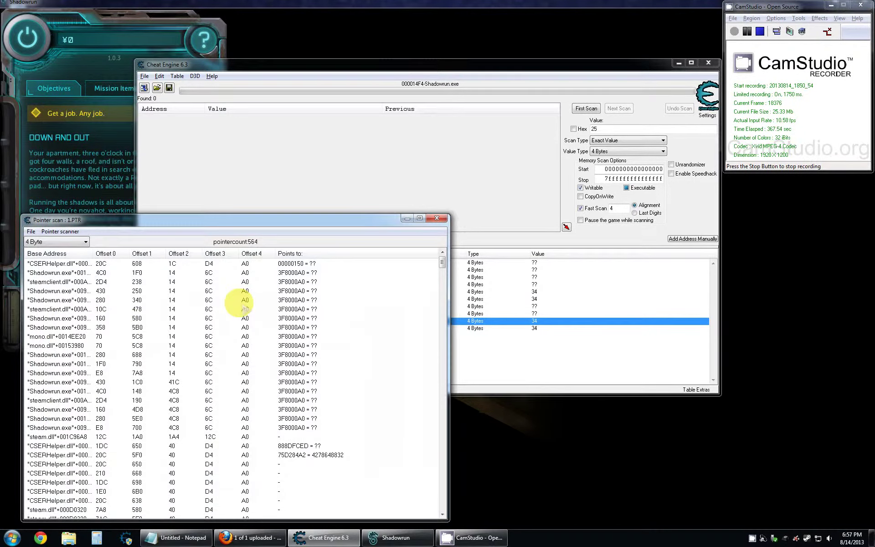
scroll(381, 304, down, 13)
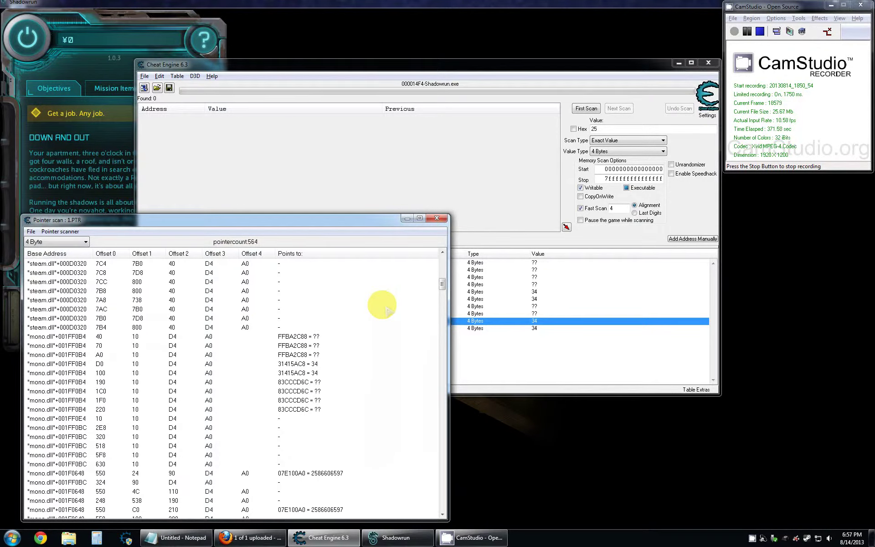
scroll(383, 306, down, 5)
scroll(385, 309, down, 20)
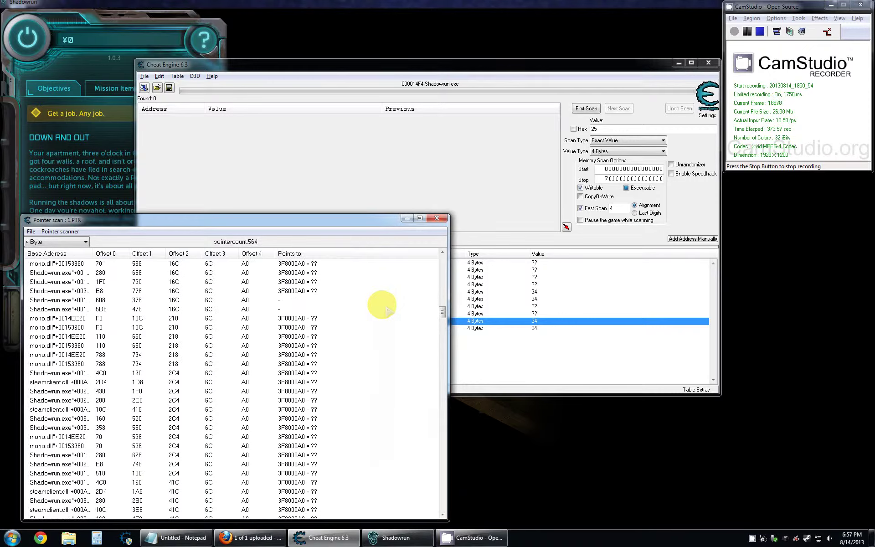
scroll(386, 310, down, 12)
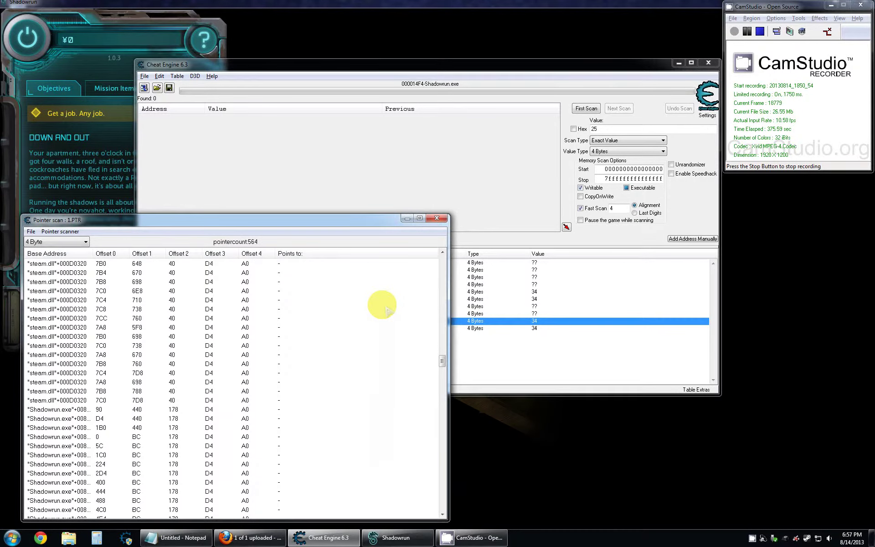
scroll(386, 310, down, 20)
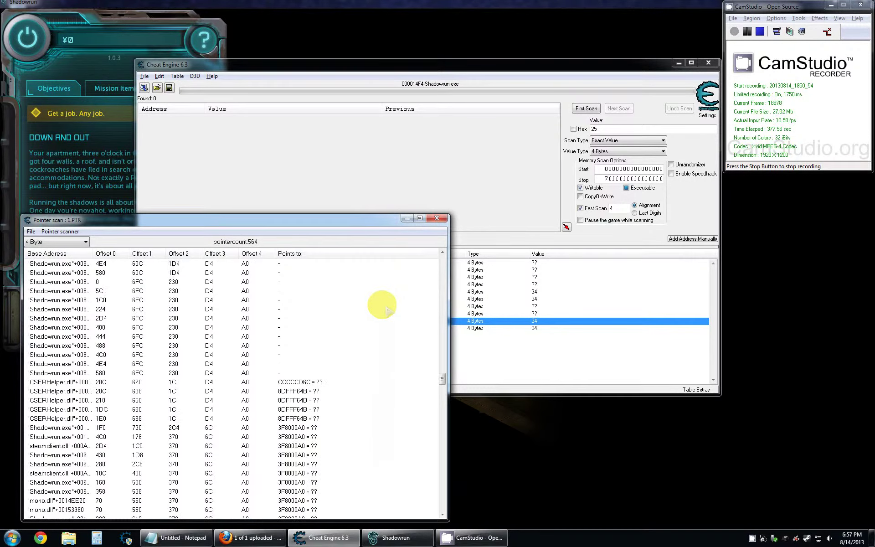
scroll(386, 310, down, 20)
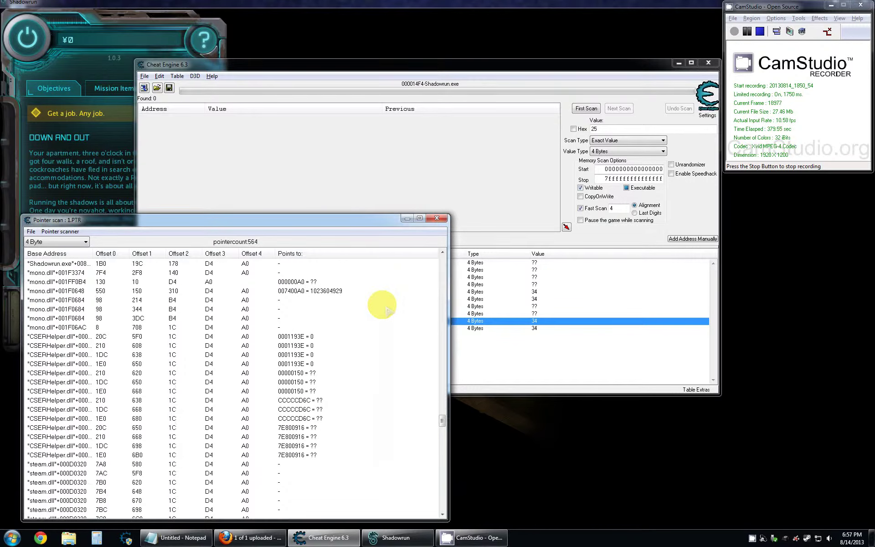
Delete all the pointerscan result records from Cheat Engine's address list.
click(556, 380)
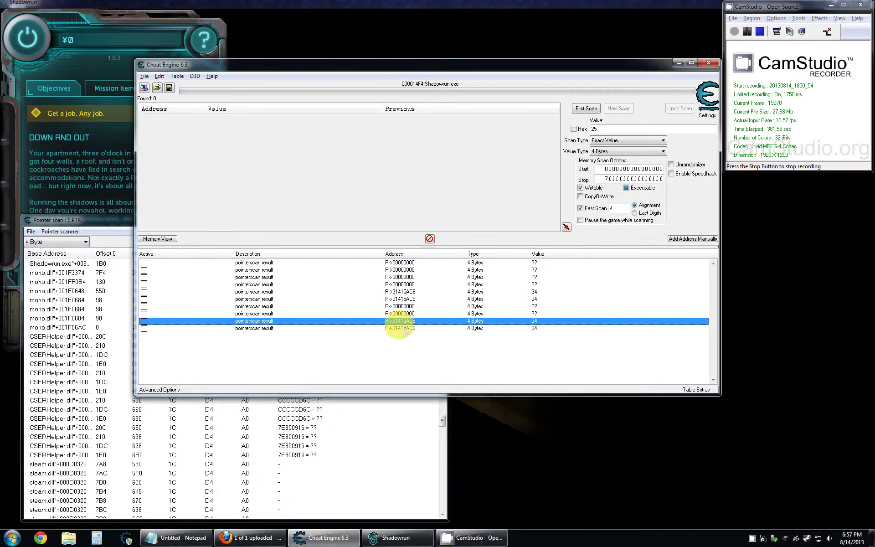
click(400, 328)
shift+click(400, 262)
right_click(403, 262)
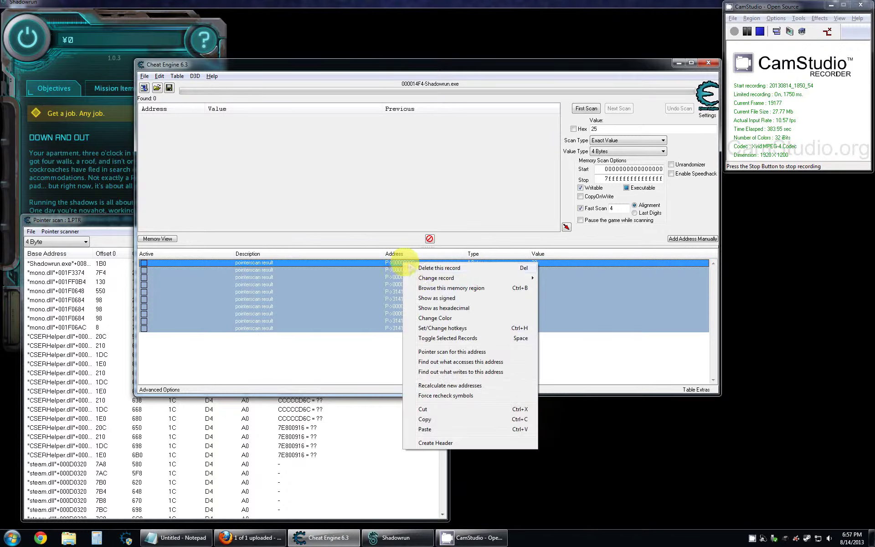
click(414, 266)
click(464, 270)
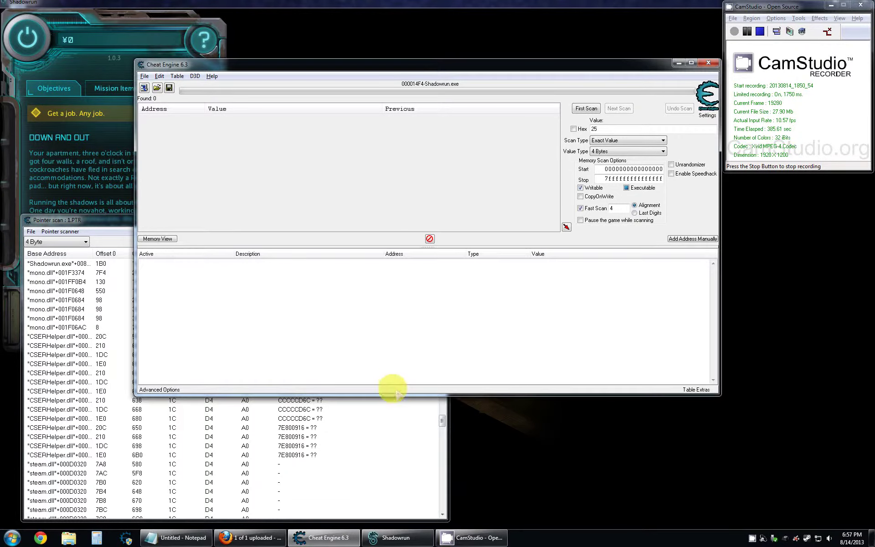
Look through the rest of the 1.PTR results for pointers that resolve to the karma value, and return near the list's start.
click(378, 418)
scroll(355, 385, down, 20)
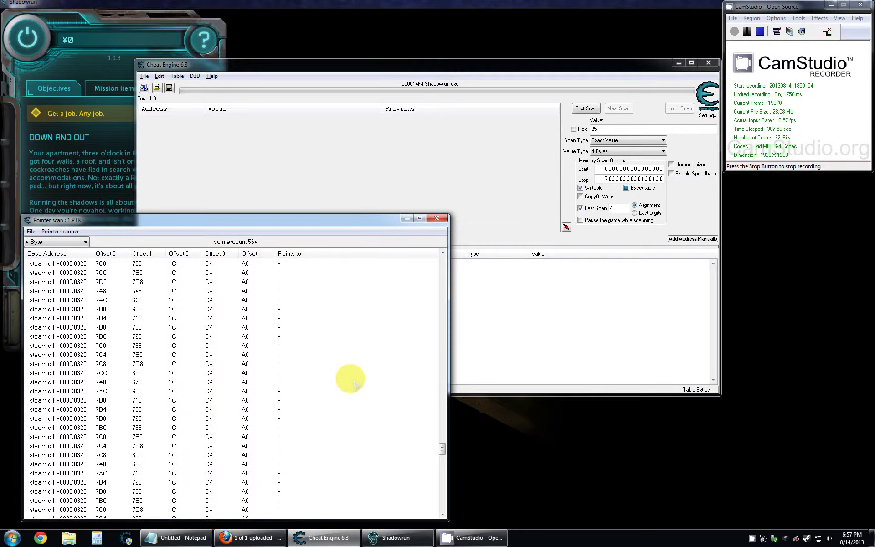
scroll(354, 385, down, 20)
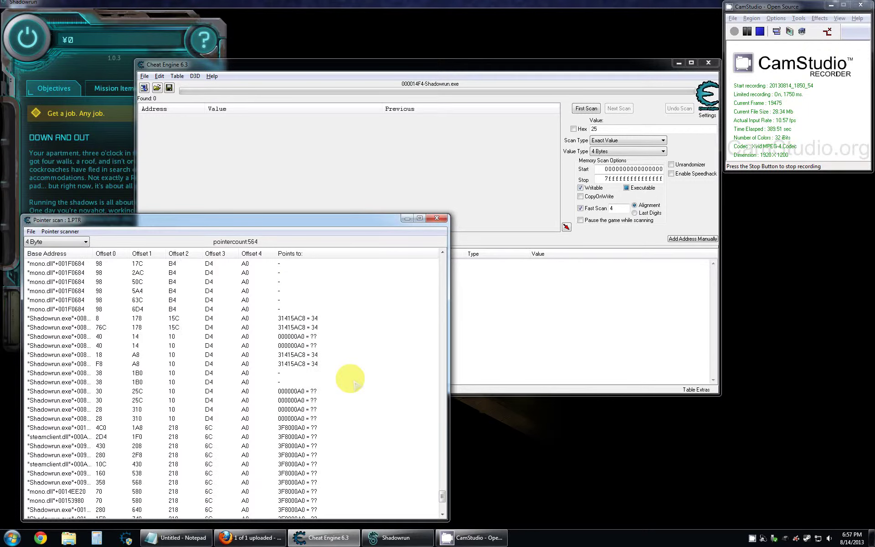
scroll(355, 385, down, 6)
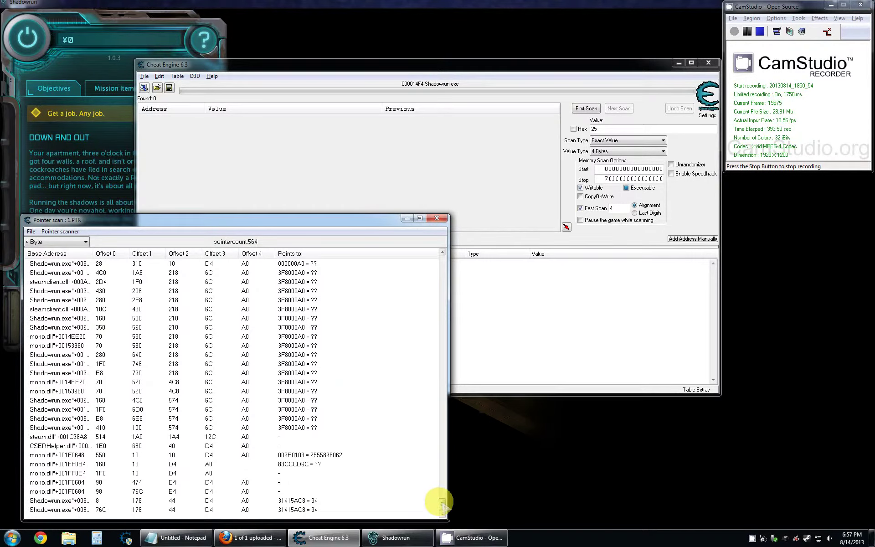
drag(441, 503, 453, 258)
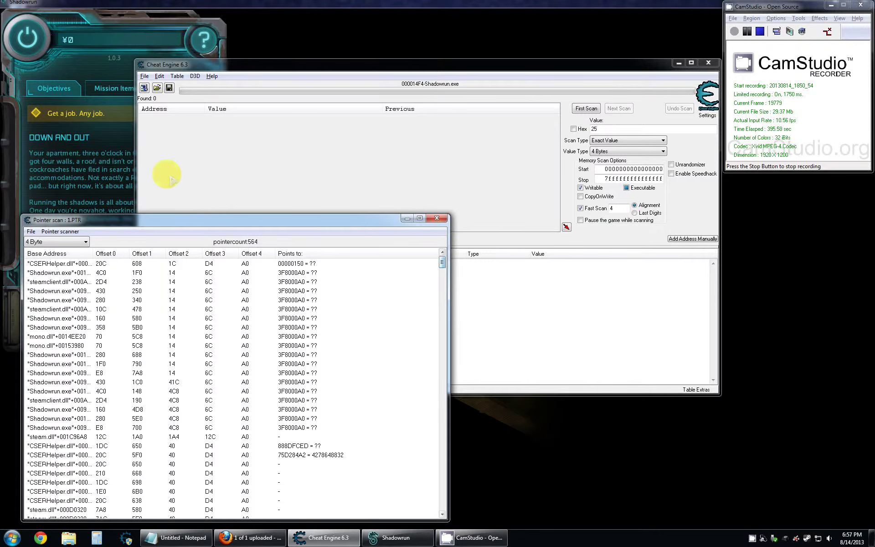
Switch to Shadowrun, load the Dead Man's Switch save from 8/14/2013 6:47:44 PM, and open the in-game menu.
click(124, 145)
click(182, 326)
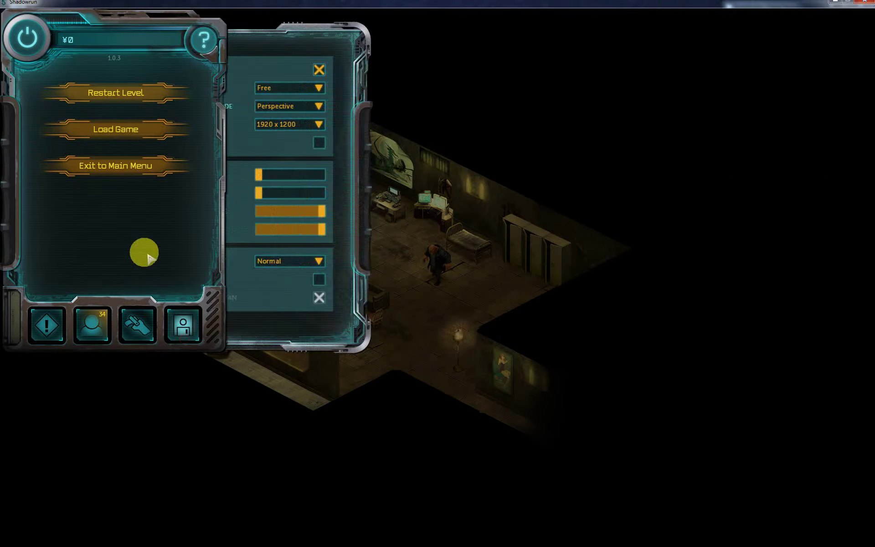
click(146, 129)
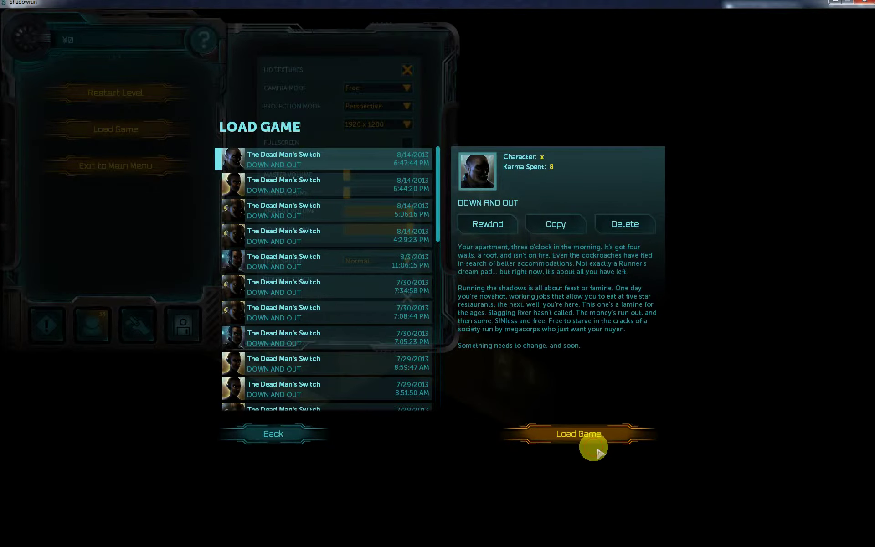
click(593, 434)
click(490, 347)
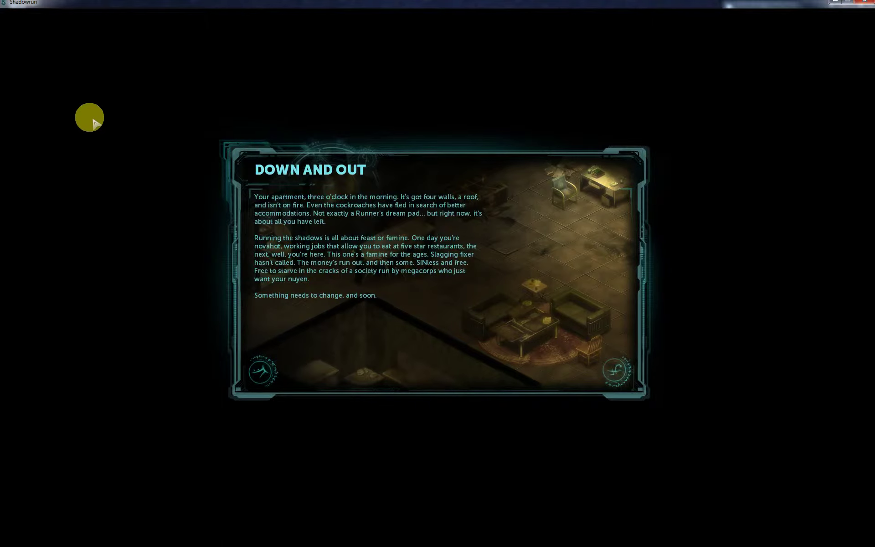
click(27, 37)
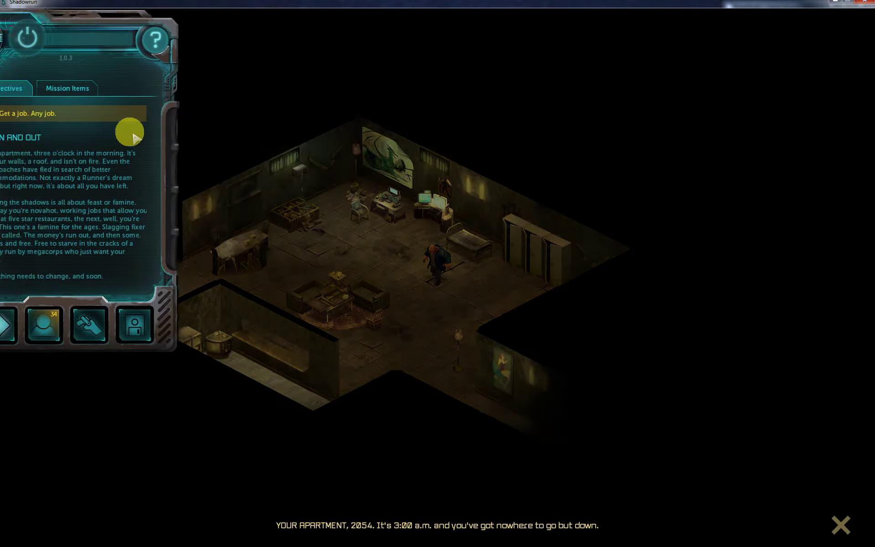
Switch back to Cheat Engine and examine the 1.PTR results for pointers that still resolve to the karma value after loading.
key(alt+Tab)
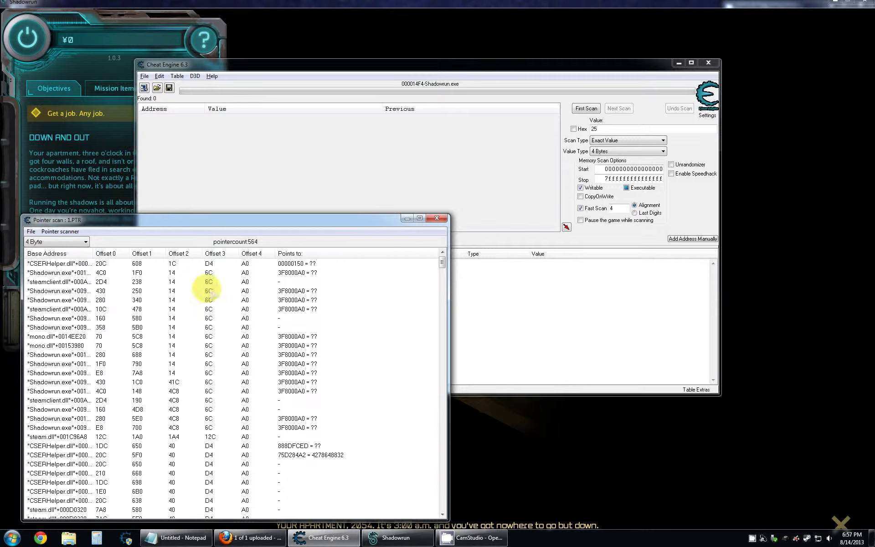
scroll(212, 297, down, 15)
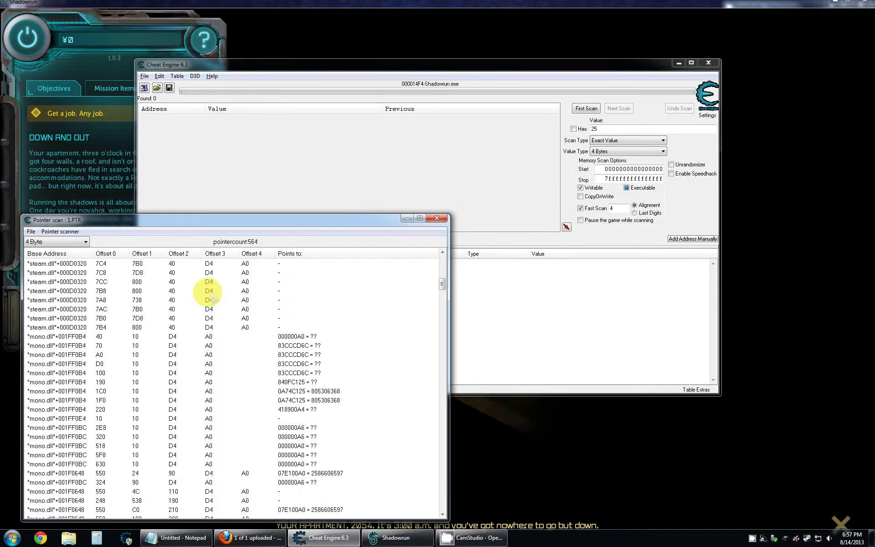
scroll(213, 297, down, 5)
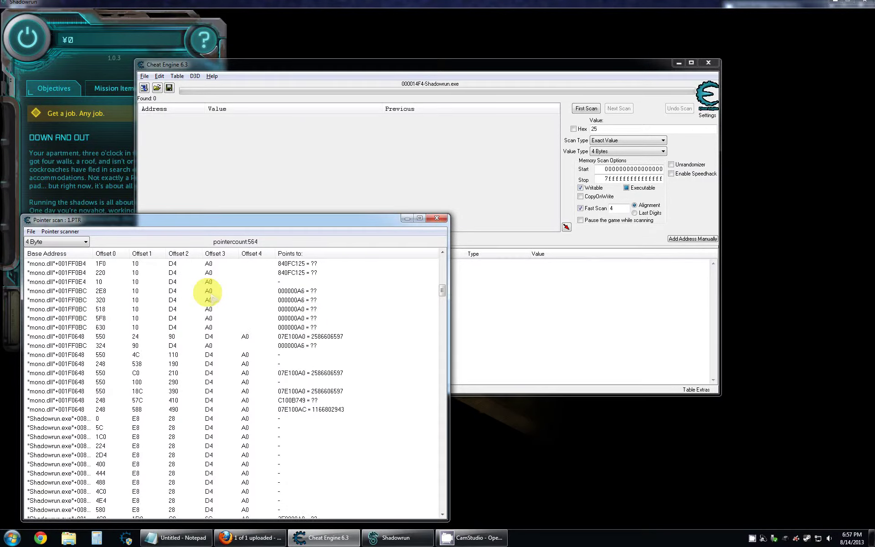
scroll(212, 297, down, 1)
scroll(212, 296, down, 12)
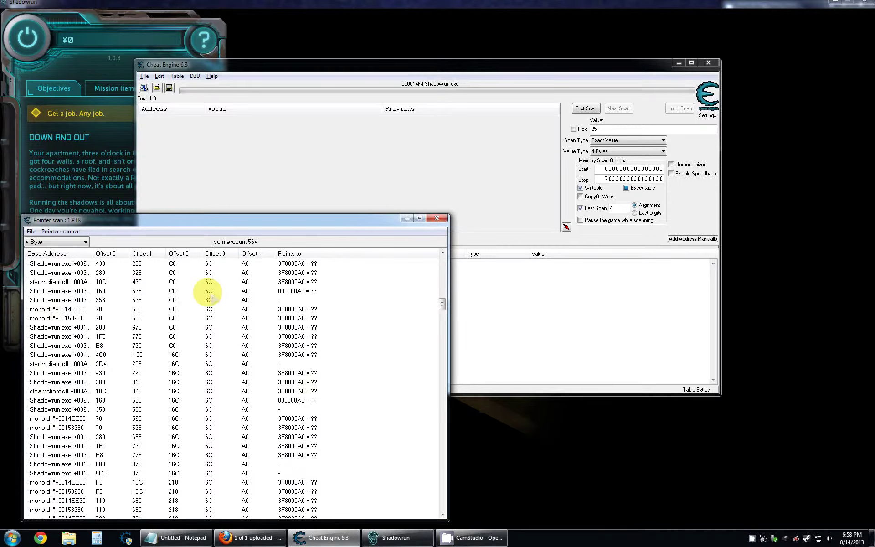
scroll(220, 367, down, 10)
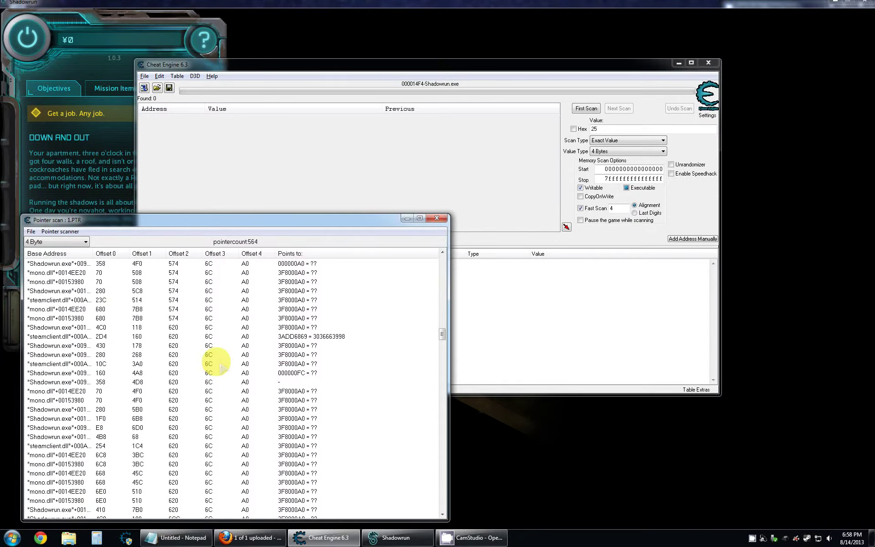
scroll(220, 367, down, 15)
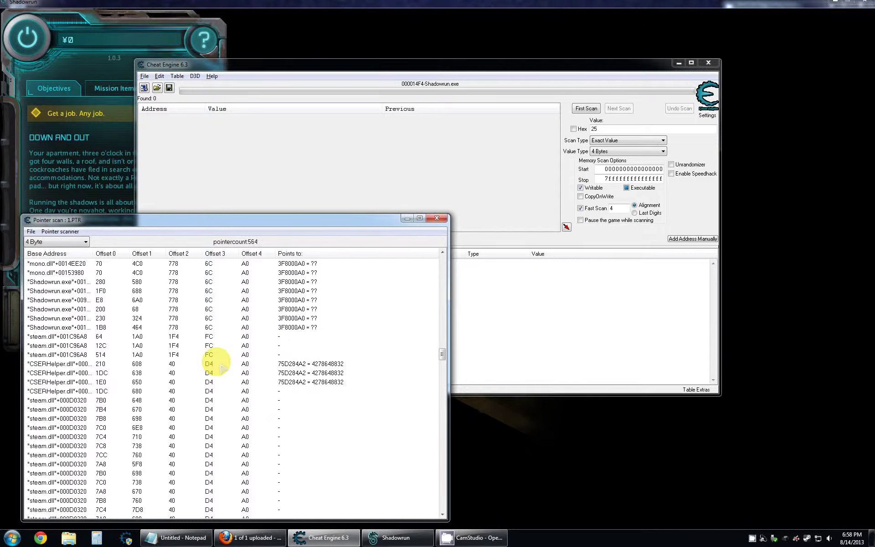
scroll(220, 367, down, 15)
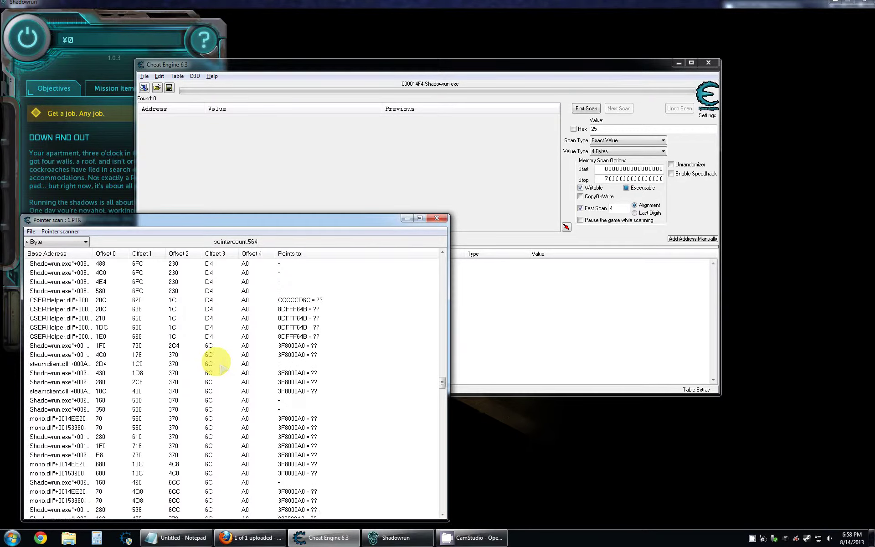
scroll(220, 367, down, 15)
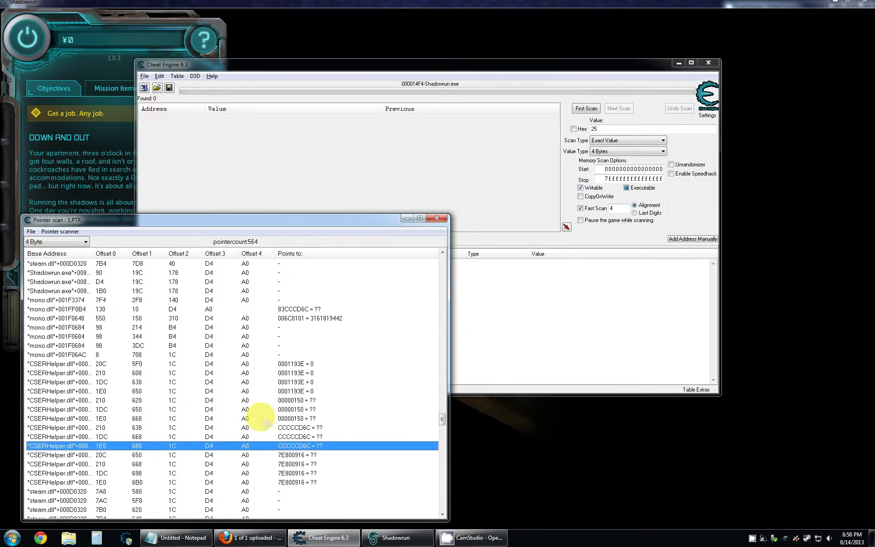
scroll(263, 421, down, 10)
scroll(263, 421, down, 6)
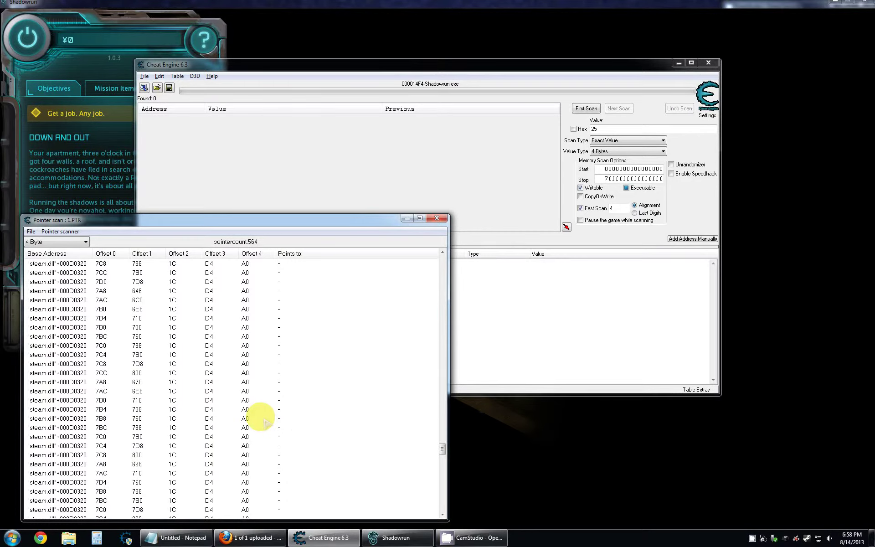
scroll(263, 421, down, 20)
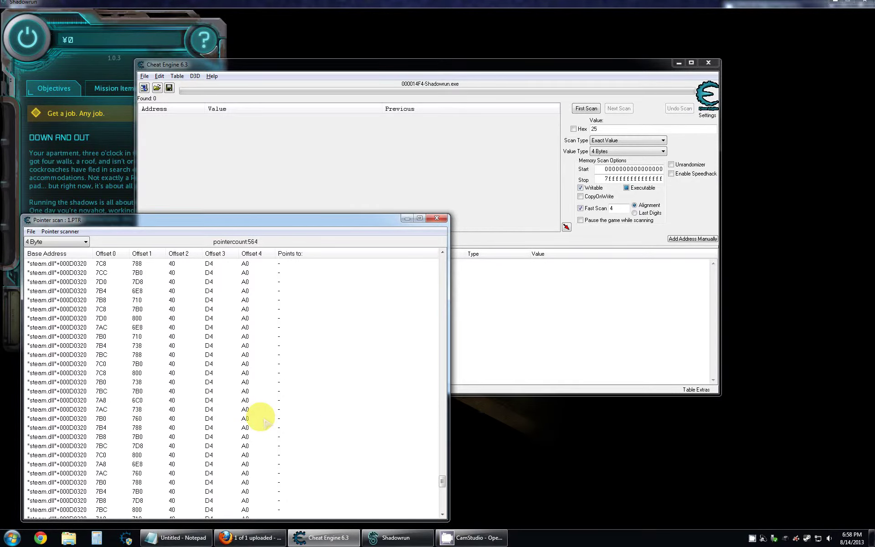
Add the three Shadowrun.exe pointers that resolve to 34, with first offsets 14, 18 and F8, to the address list.
double_click(286, 373)
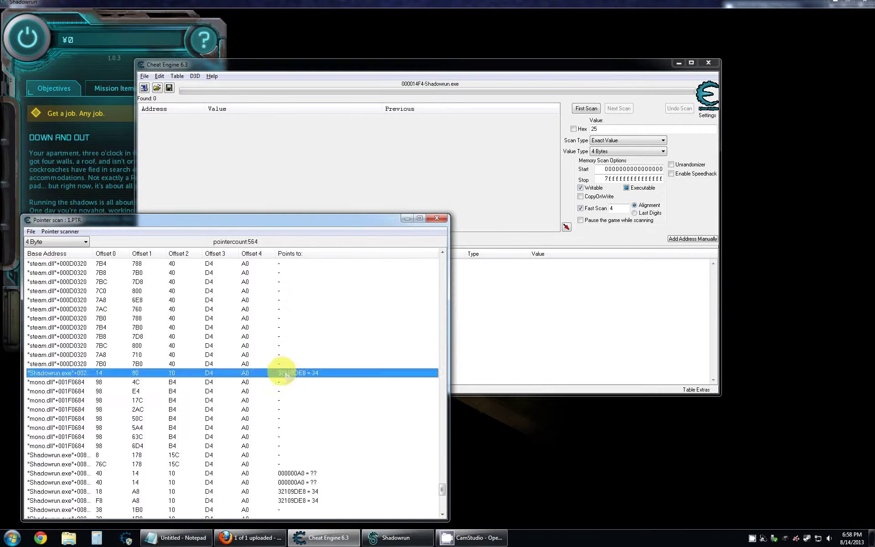
scroll(223, 417, down, 5)
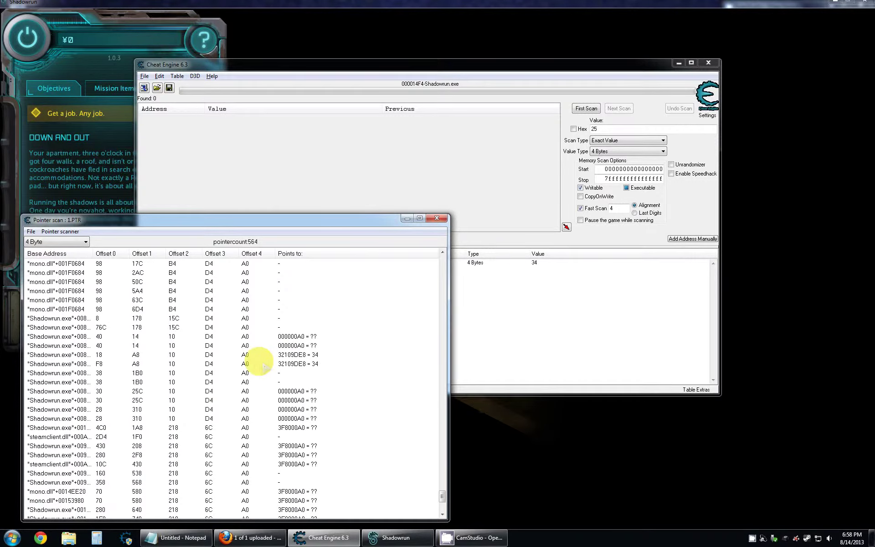
click(302, 356)
double_click(302, 364)
scroll(207, 419, down, 5)
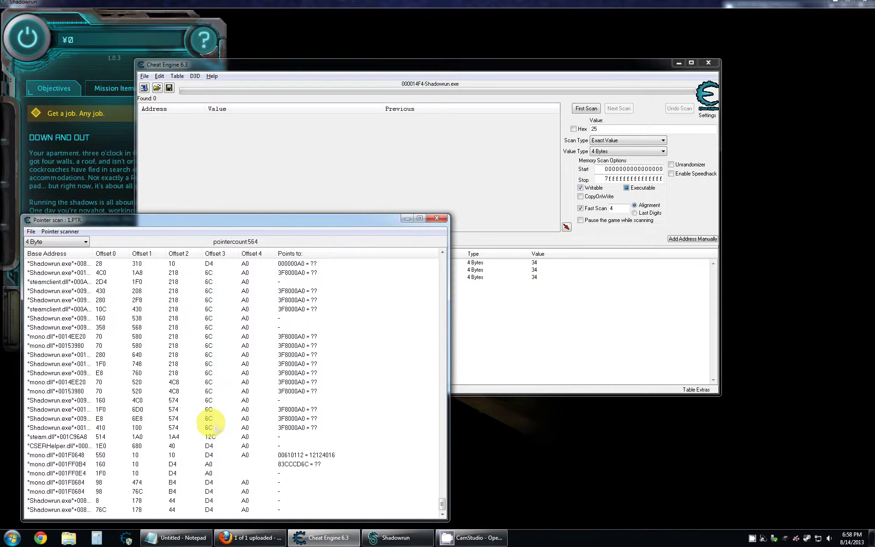
scroll(246, 421, up, 10)
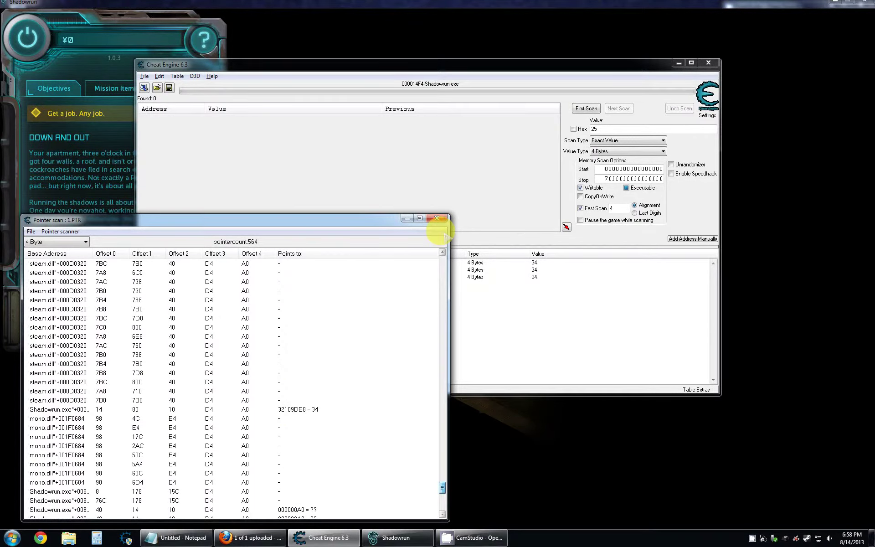
Switch to Shadowrun, reload the 6:47:44 PM save, continue past the Down and Out briefing, and reopen the in-game menu.
click(52, 146)
click(190, 331)
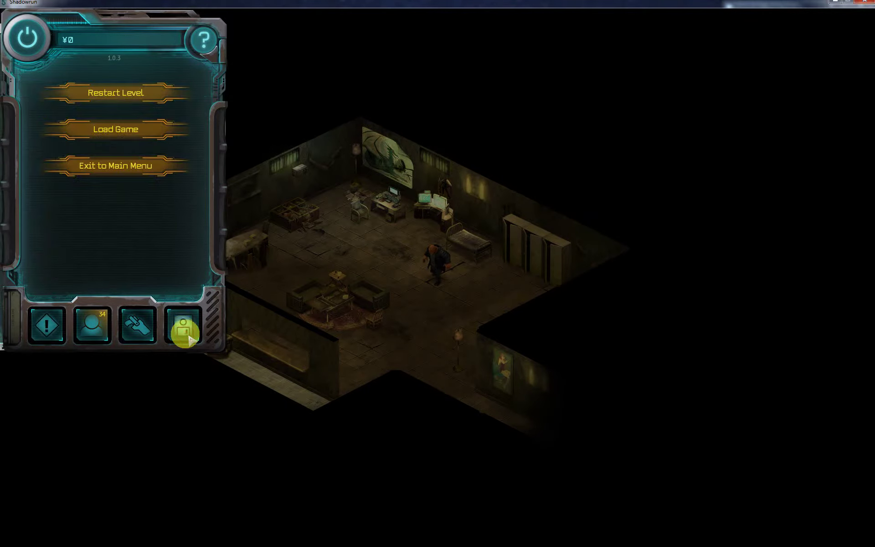
click(140, 129)
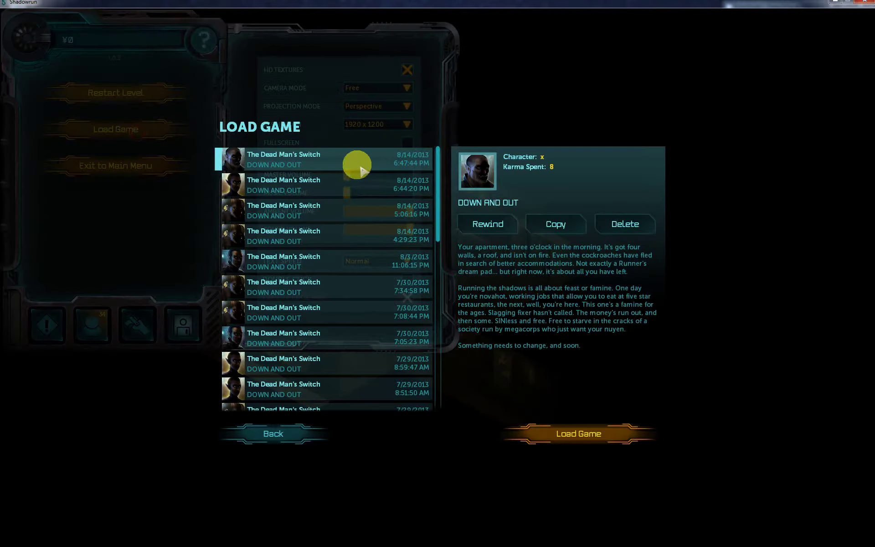
click(575, 435)
click(501, 349)
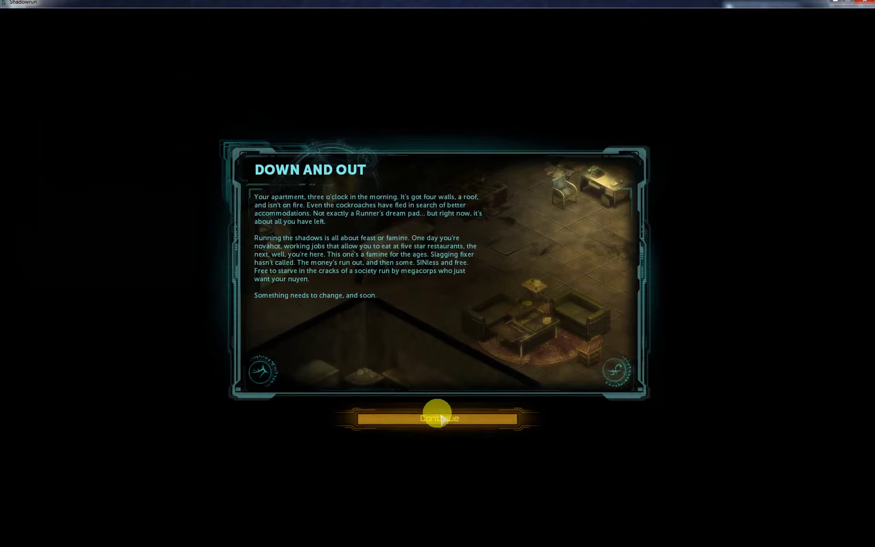
click(438, 416)
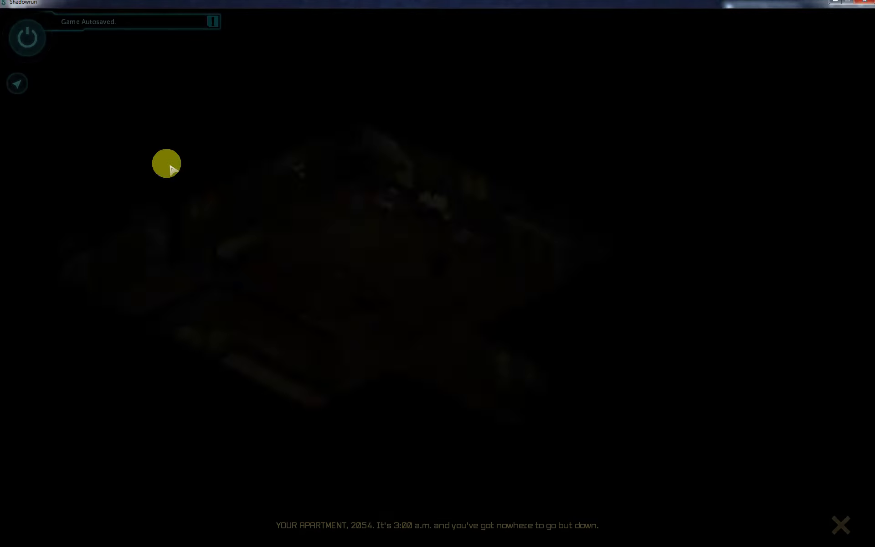
click(27, 36)
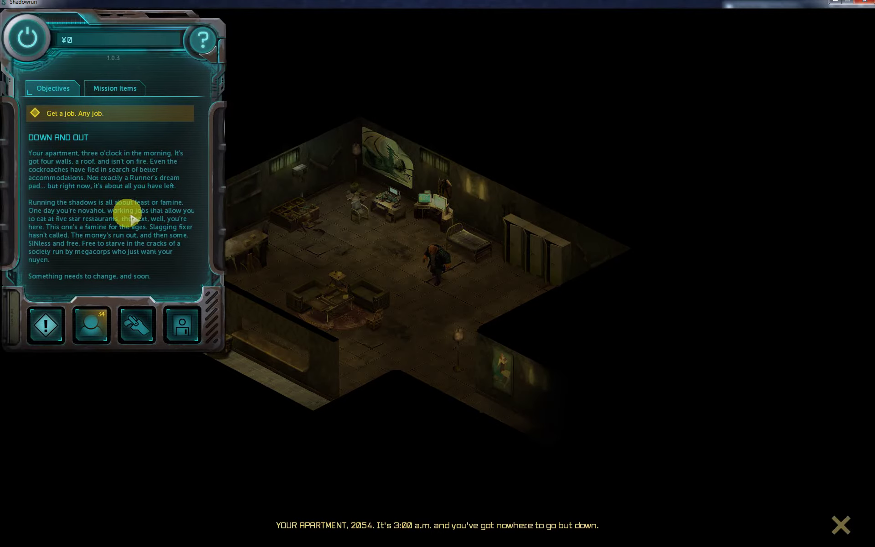
Return to Cheat Engine's 1.PTR results, select the Shadowrun.exe pointer with offsets 14, 80, 10, D4, A0, and widen the Base Address column.
key(alt+Tab)
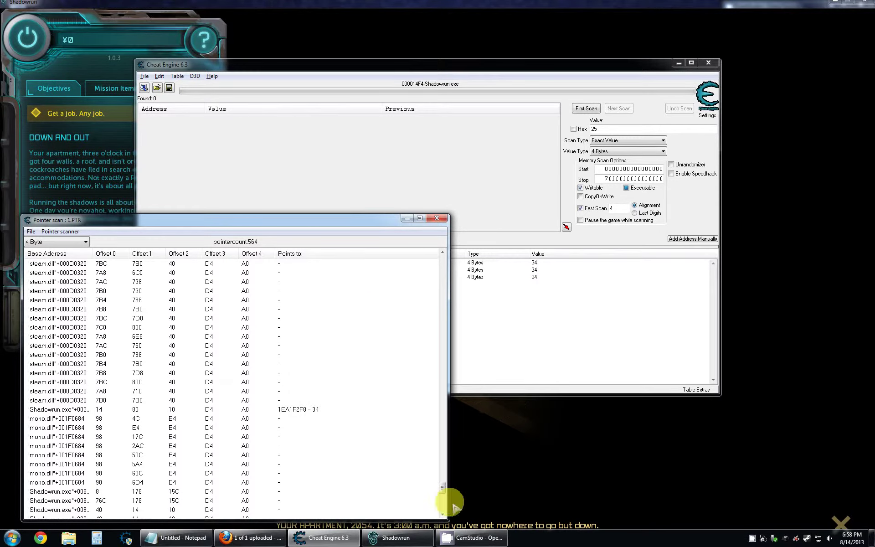
click(469, 537)
click(324, 293)
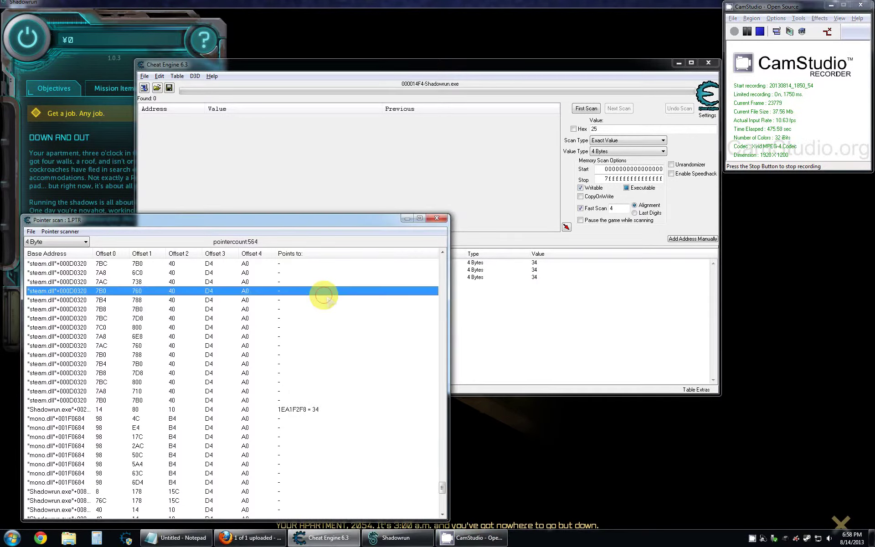
click(224, 412)
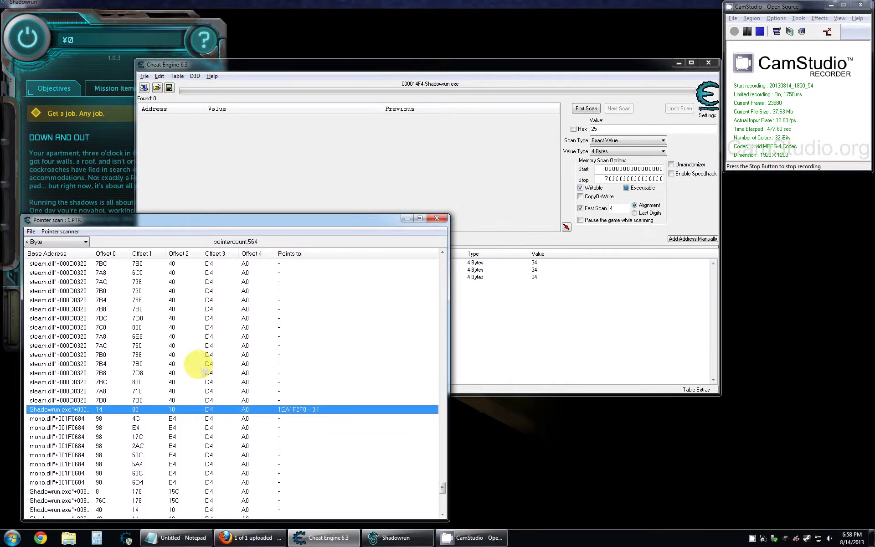
drag(94, 253, 123, 253)
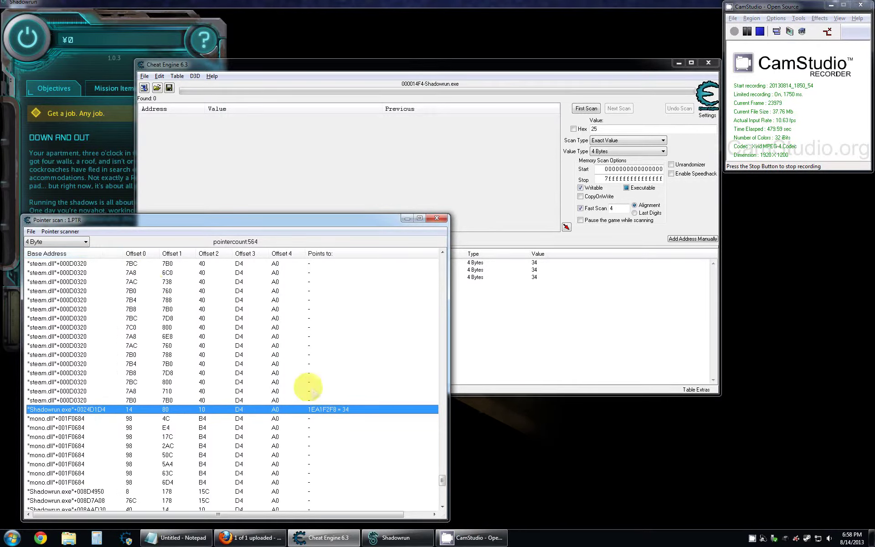
Examine the full 1.PTR results list and compare it with the address list for pointers that still resolve to the karma value.
scroll(326, 385, down, 7)
scroll(317, 391, up, 2)
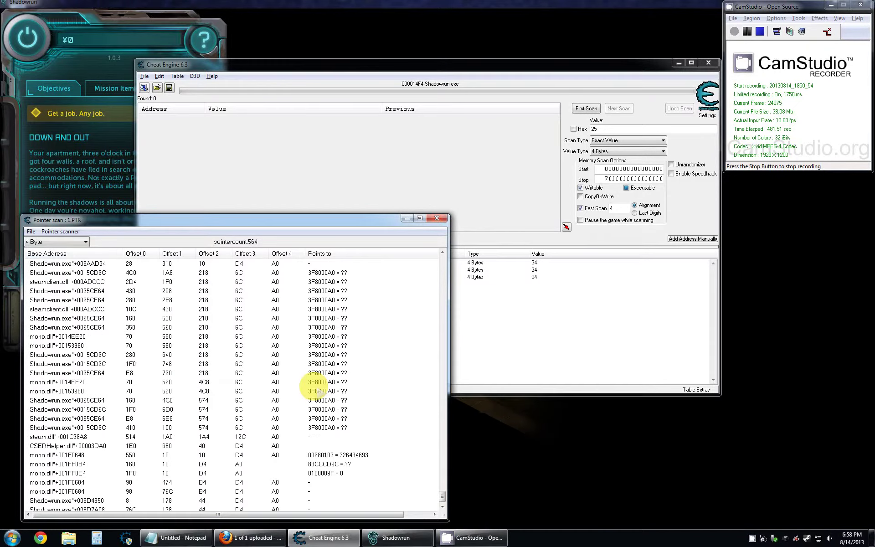
scroll(318, 391, up, 10)
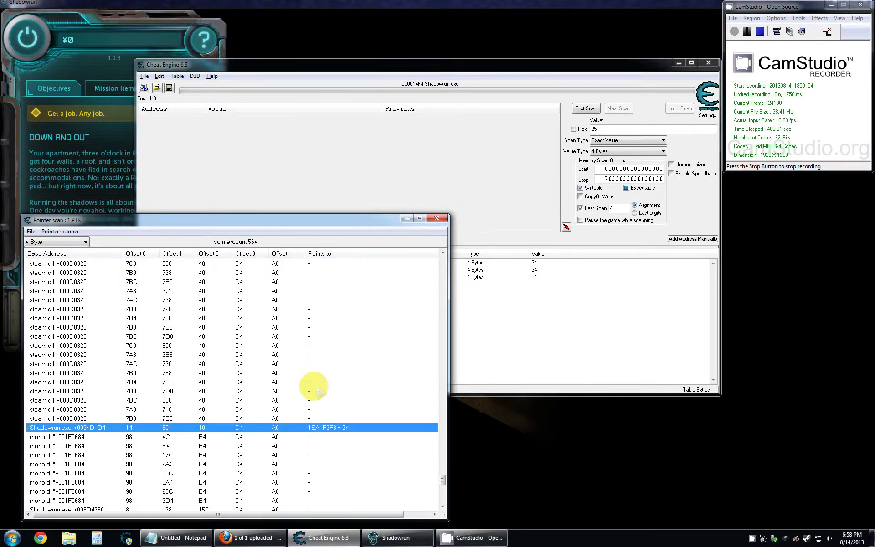
scroll(317, 391, up, 12)
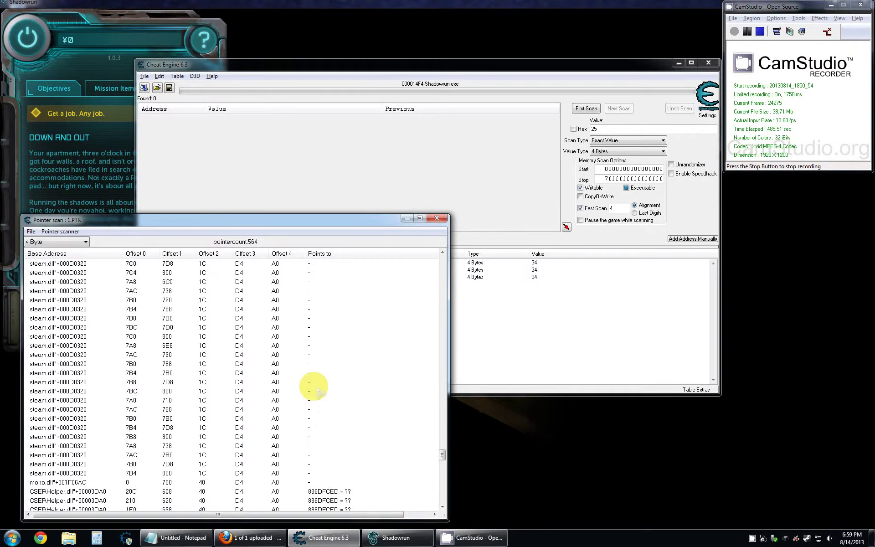
scroll(317, 390, up, 15)
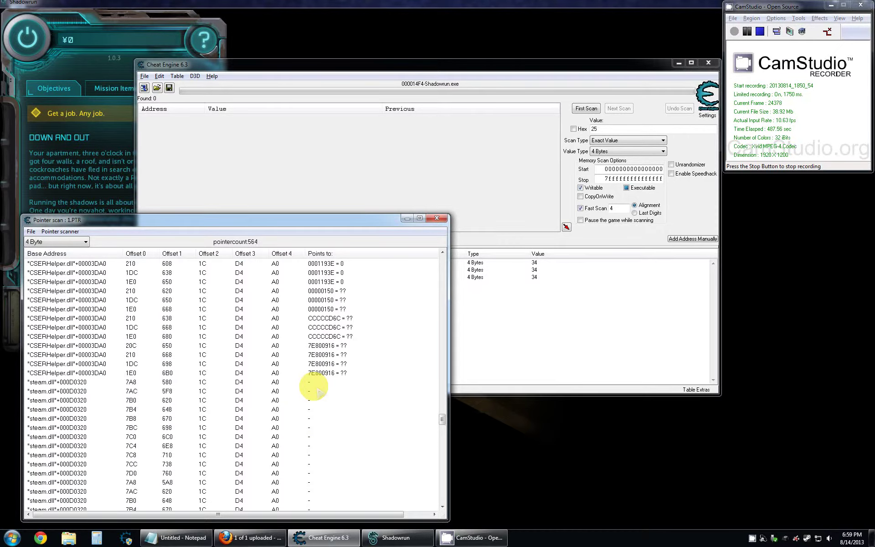
scroll(318, 391, up, 10)
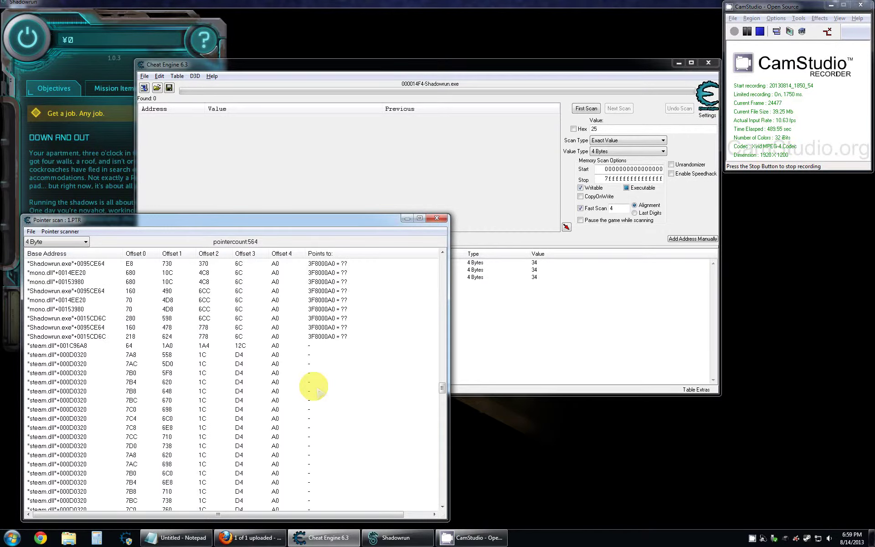
scroll(317, 391, up, 15)
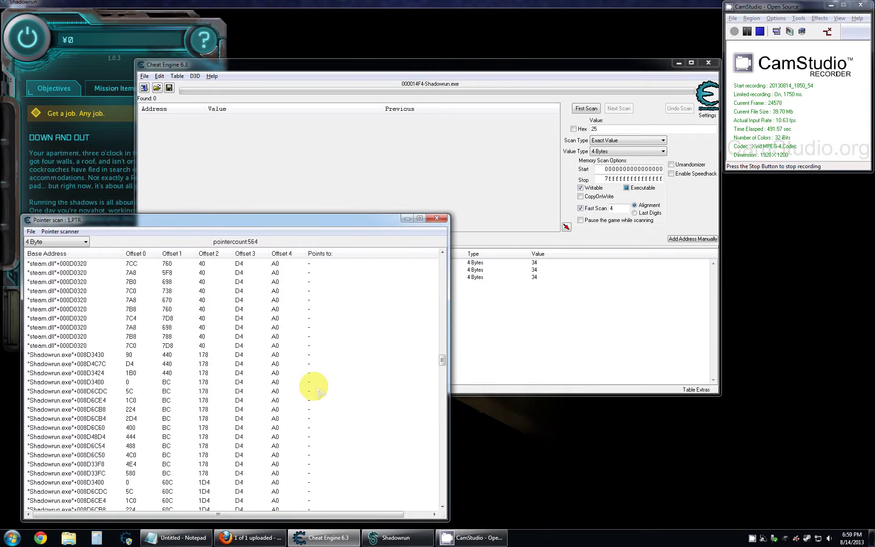
scroll(318, 386, up, 15)
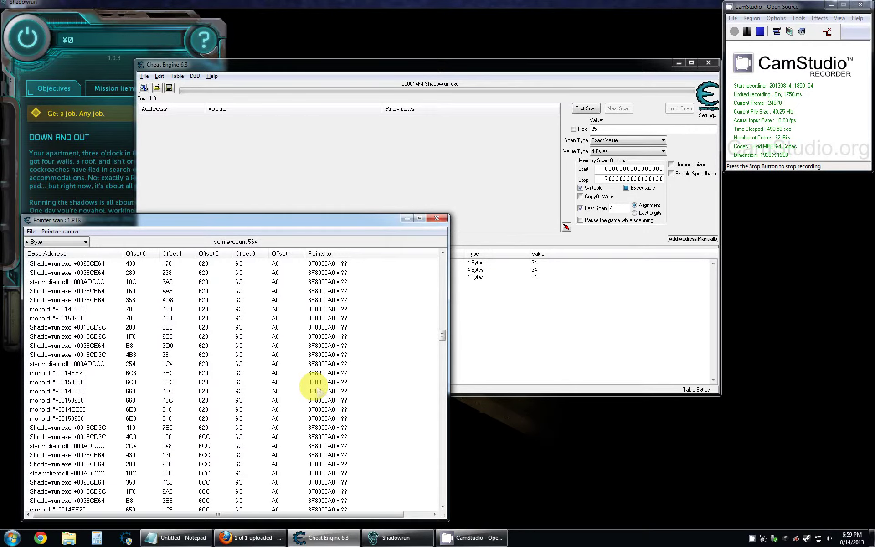
scroll(318, 386, up, 8)
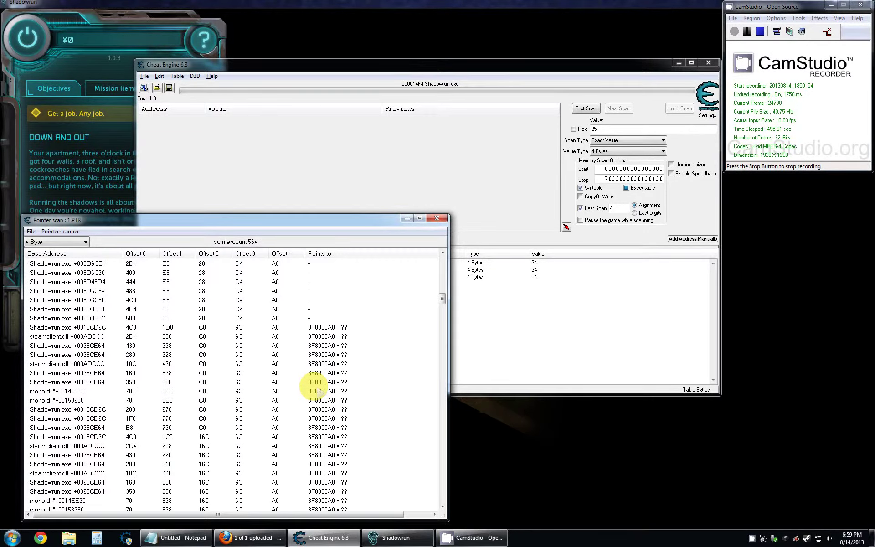
scroll(318, 391, up, 6)
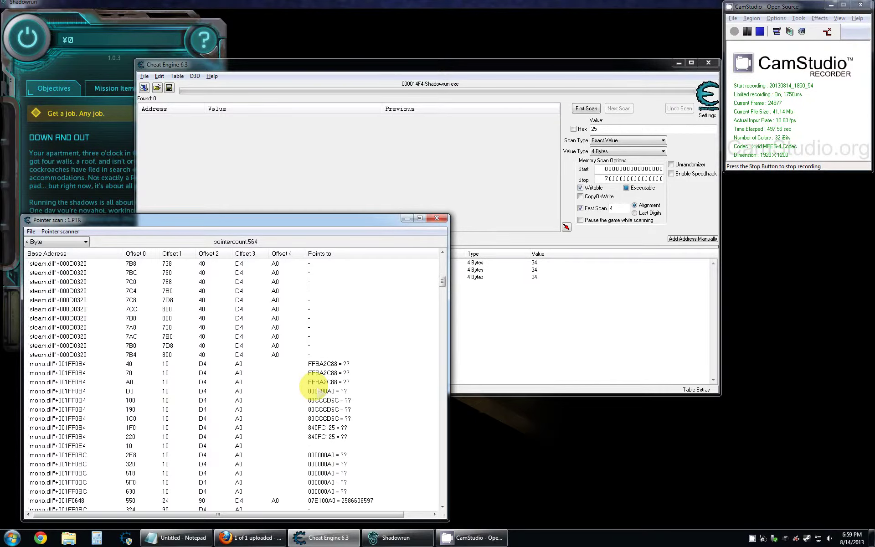
click(501, 332)
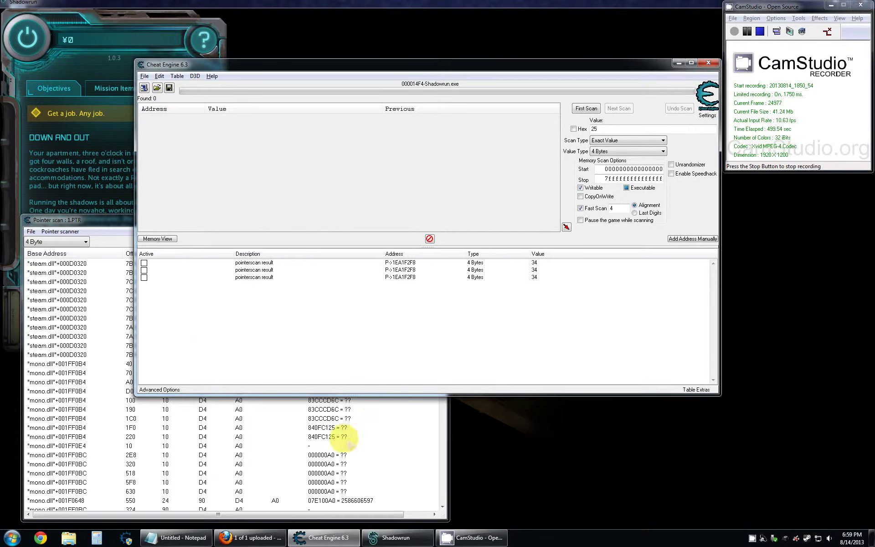
click(345, 455)
scroll(299, 362, up, 10)
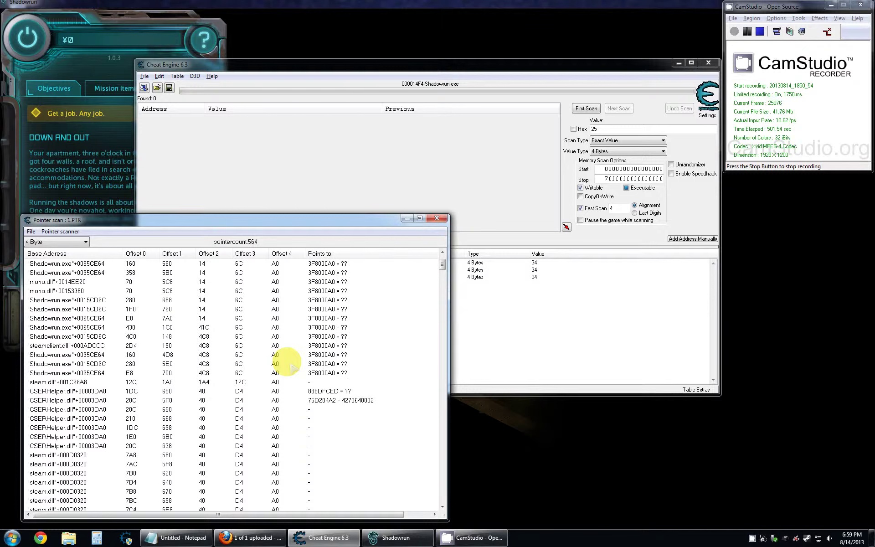
scroll(286, 361, up, 2)
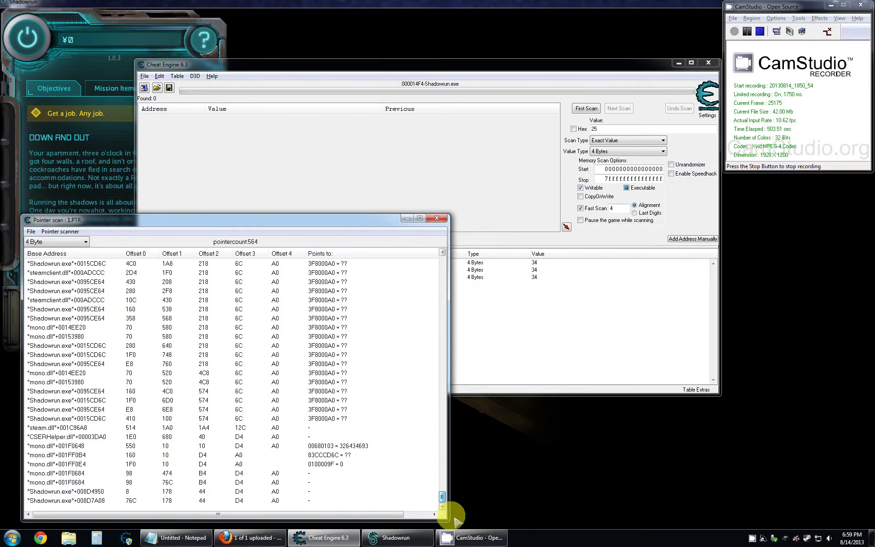
scroll(357, 451, down, 10)
scroll(334, 361, up, 4)
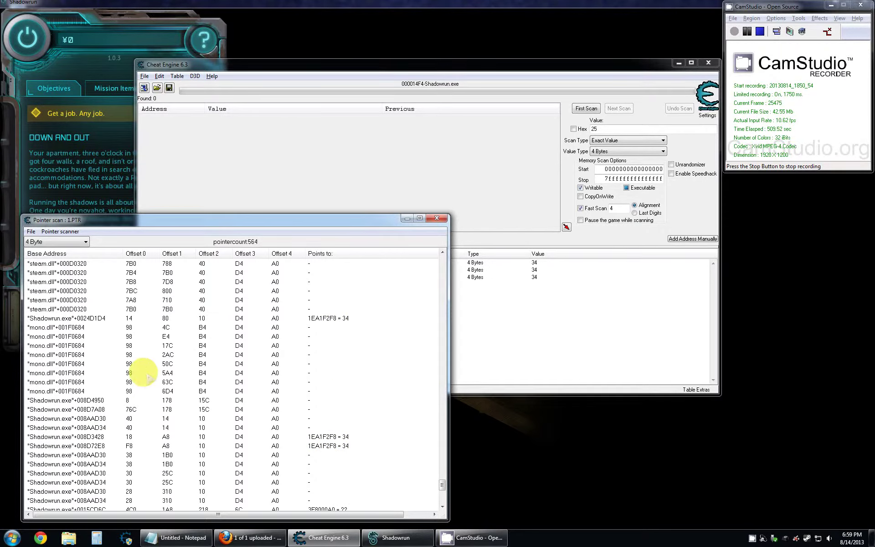
Switch to Shadowrun, reload the 6:47:44 PM save of The Dead Man's Switch, and continue past the Down and Out briefing.
click(518, 315)
click(34, 145)
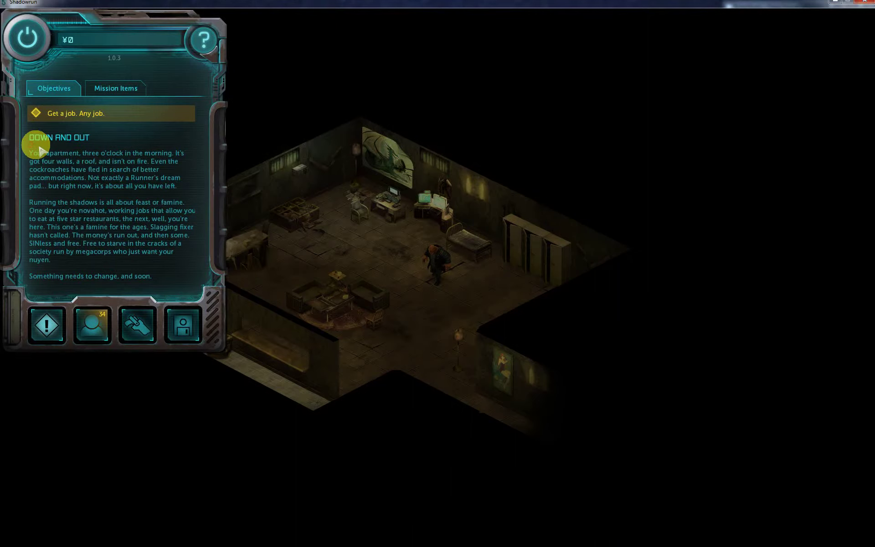
click(180, 322)
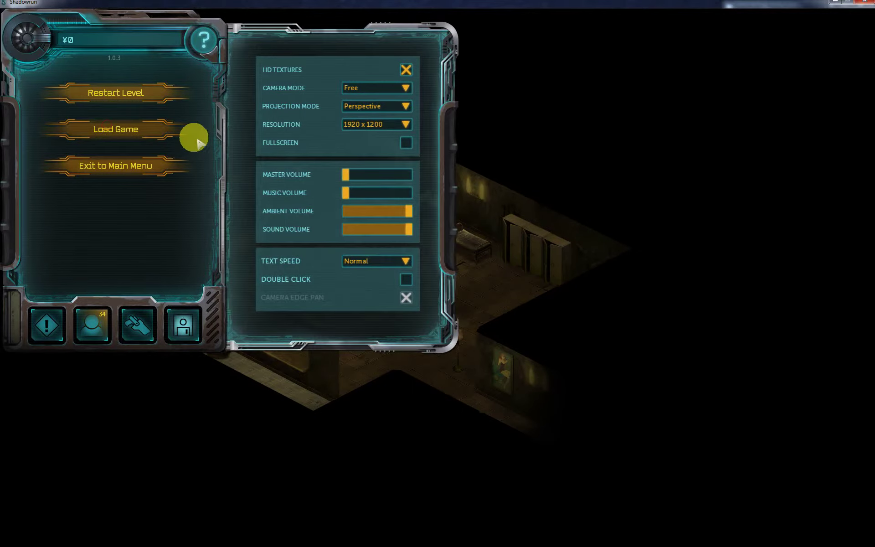
click(170, 129)
click(315, 158)
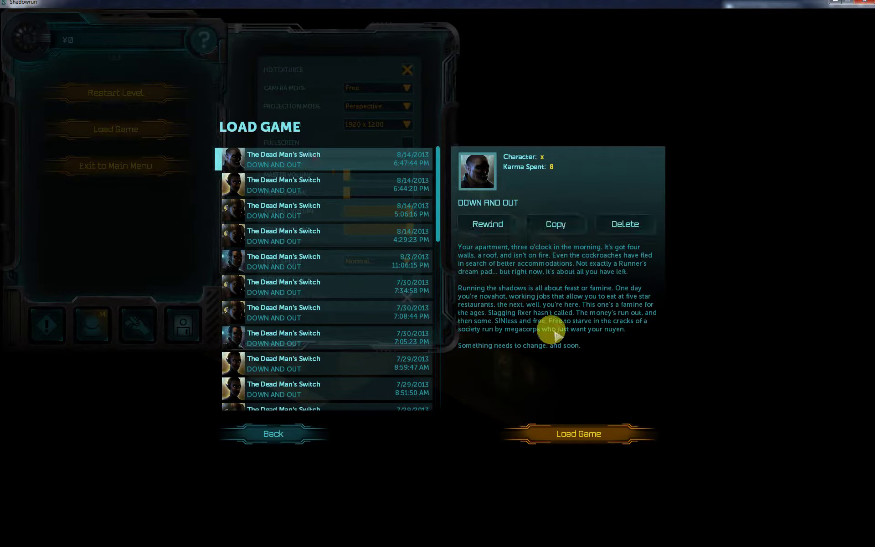
click(587, 433)
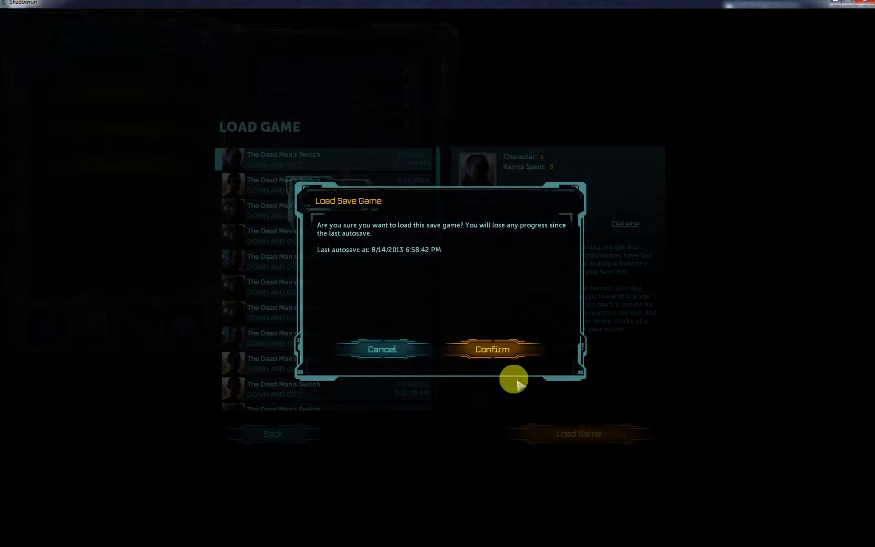
click(500, 351)
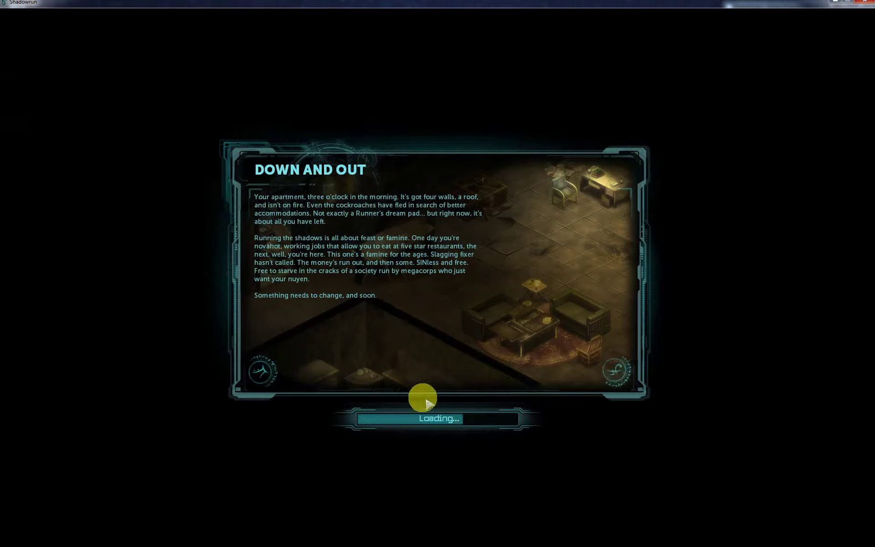
click(440, 419)
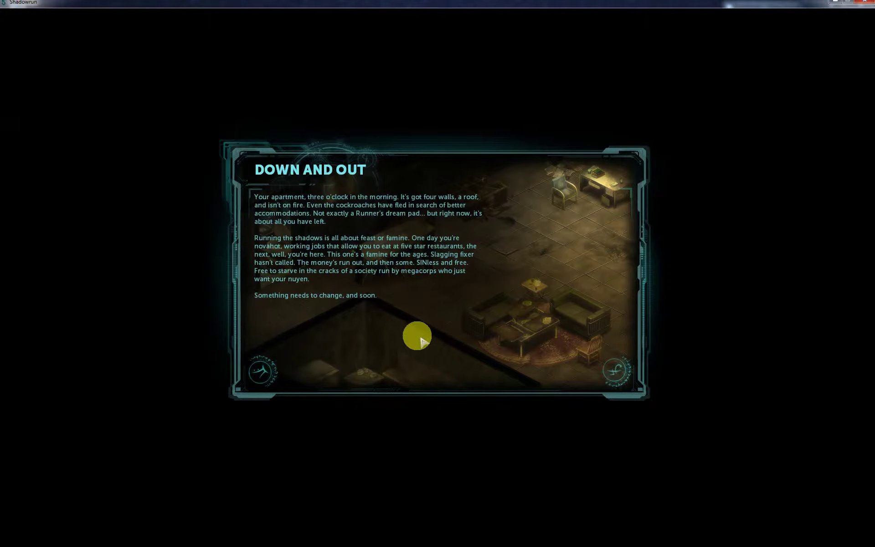
Return to Cheat Engine, select the Shadowrun.exe pointer with first offset F8, and check the last 1.PTR entries for the karma value.
key(alt+Tab)
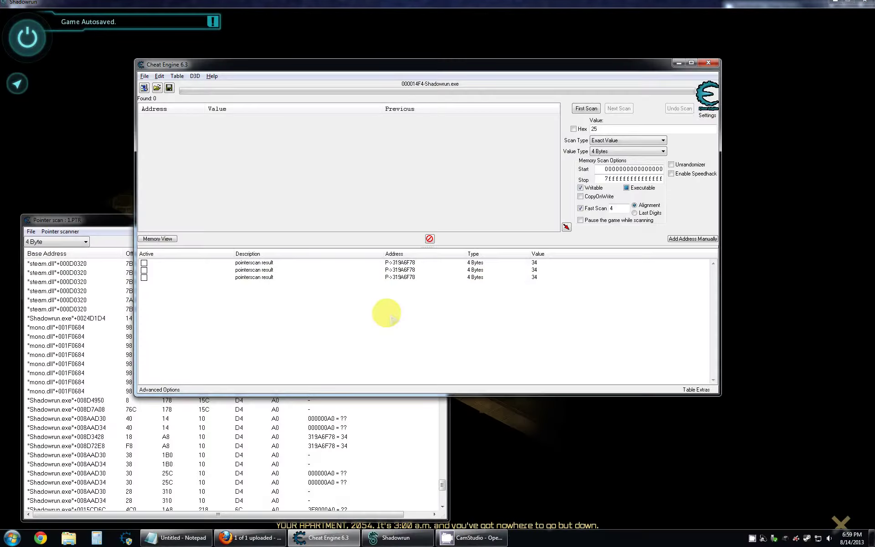
click(364, 446)
scroll(233, 398, down, 9)
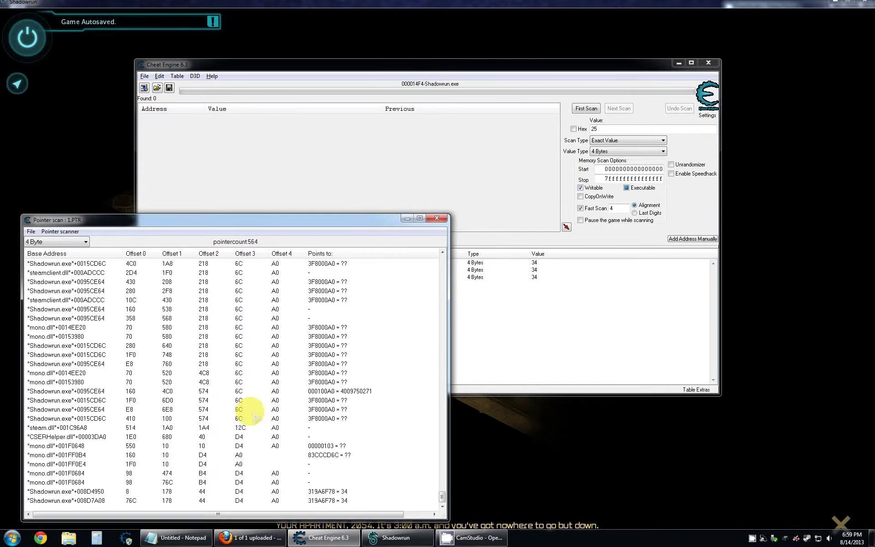
scroll(254, 414, up, 5)
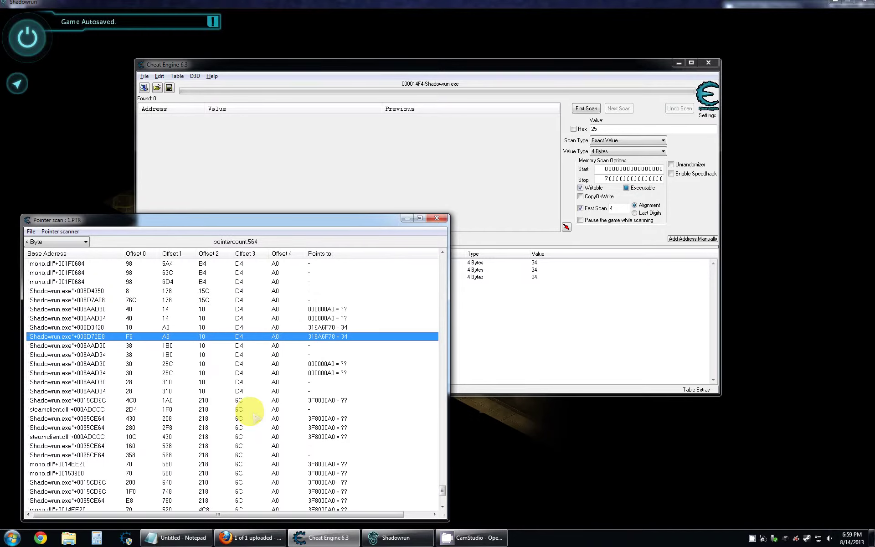
scroll(304, 339, down, 5)
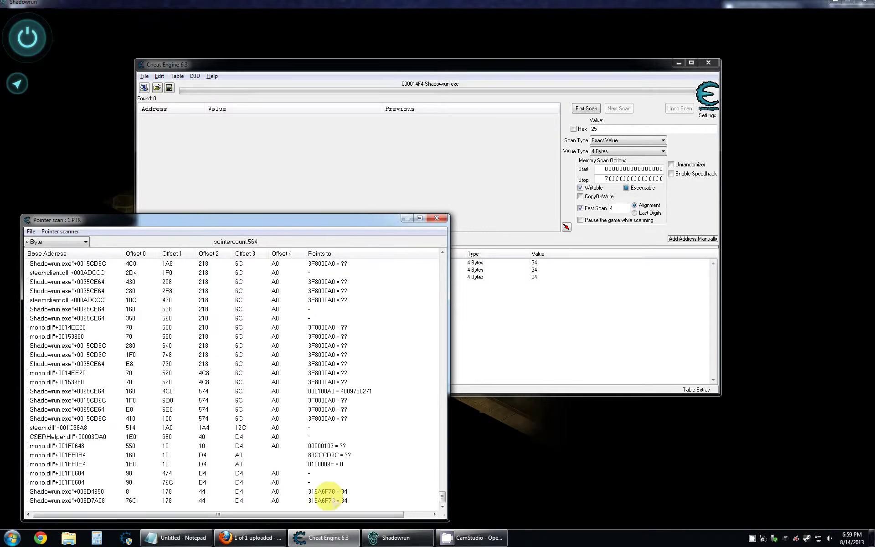
Examine the rest of the 1.PTR results up to the start of the list for pointers resolving to the karma value.
scroll(329, 500, up, 10)
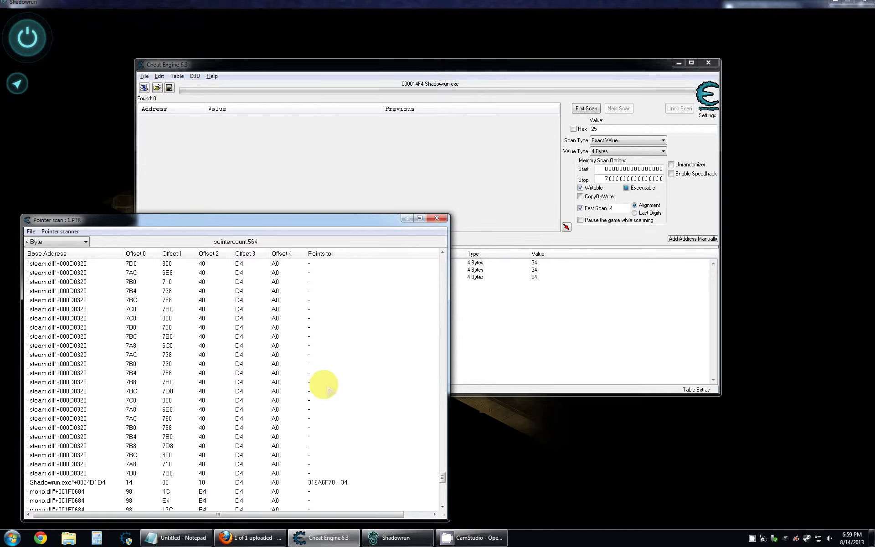
scroll(330, 391, up, 8)
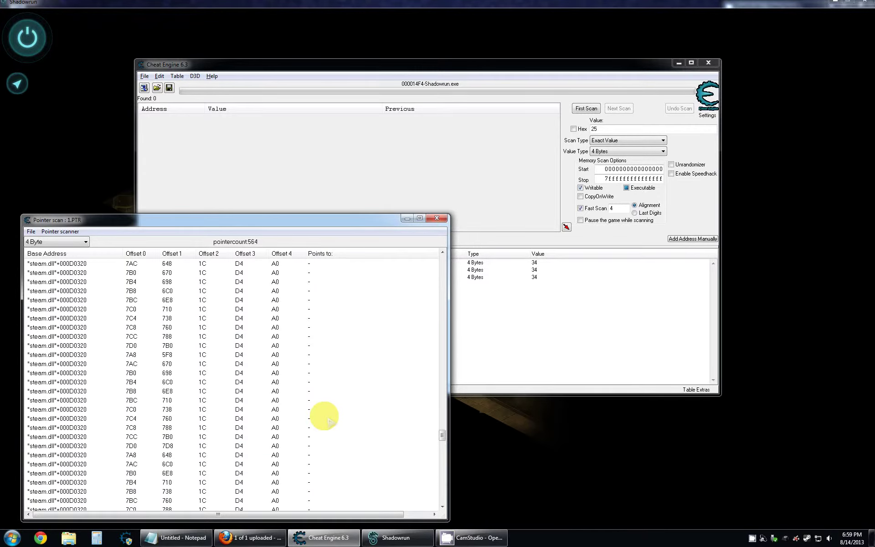
scroll(323, 415, up, 6)
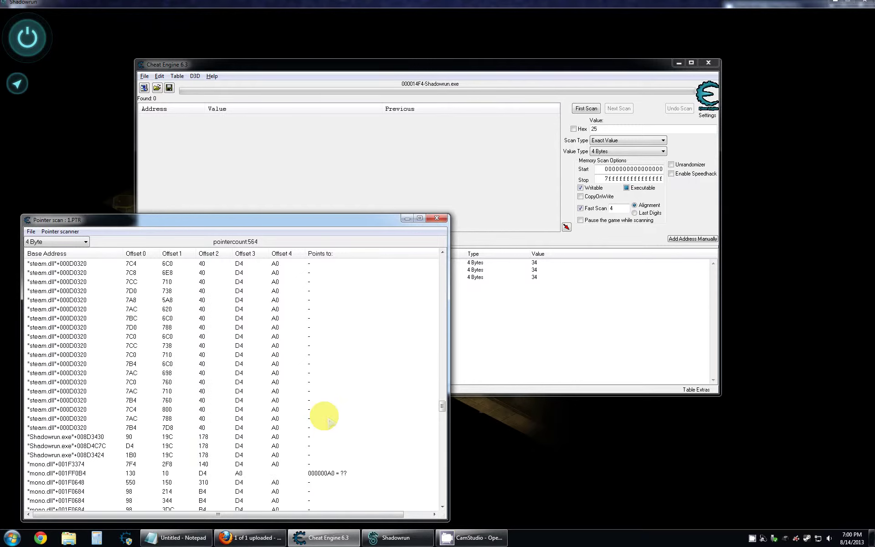
scroll(324, 417, up, 8)
scroll(325, 417, up, 10)
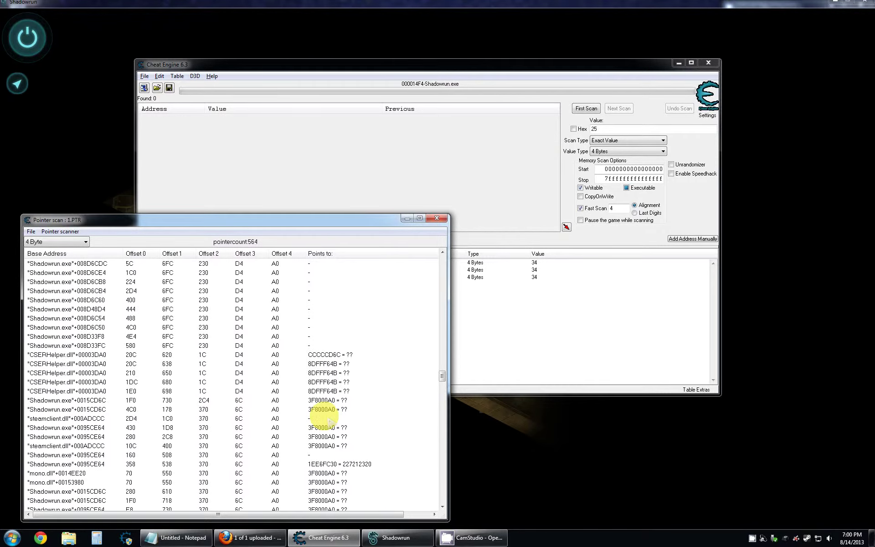
scroll(325, 417, up, 7)
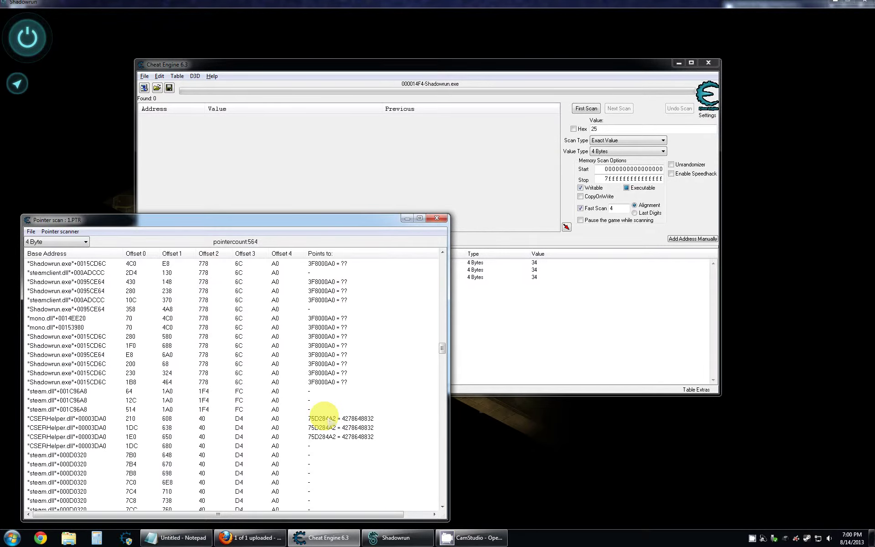
scroll(324, 417, up, 10)
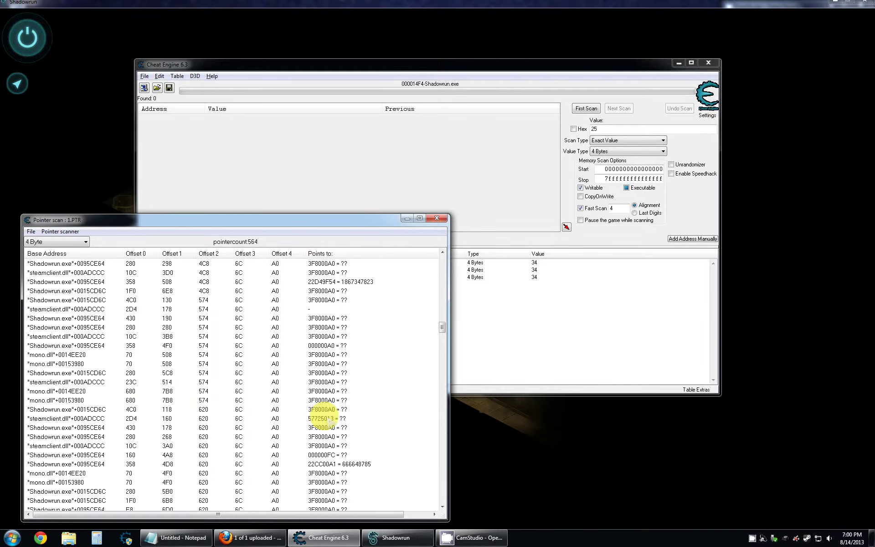
scroll(324, 417, up, 10)
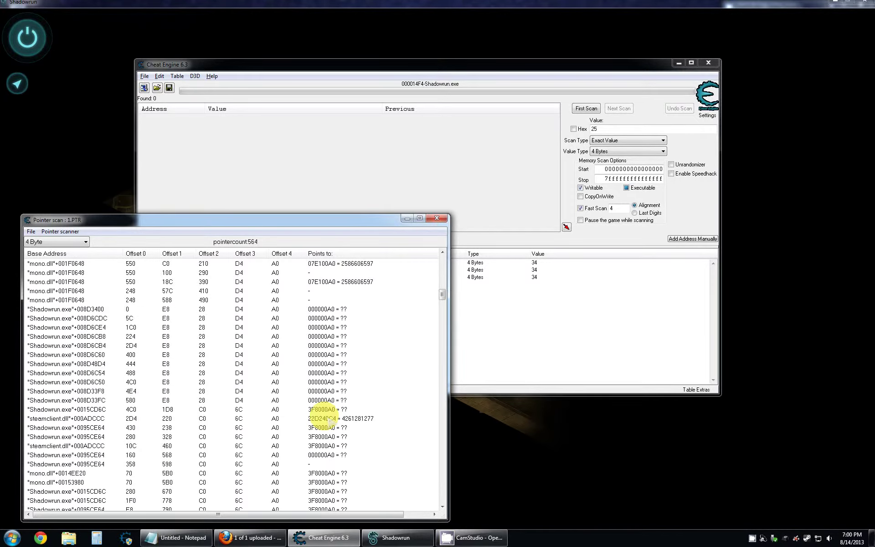
scroll(329, 421, up, 6)
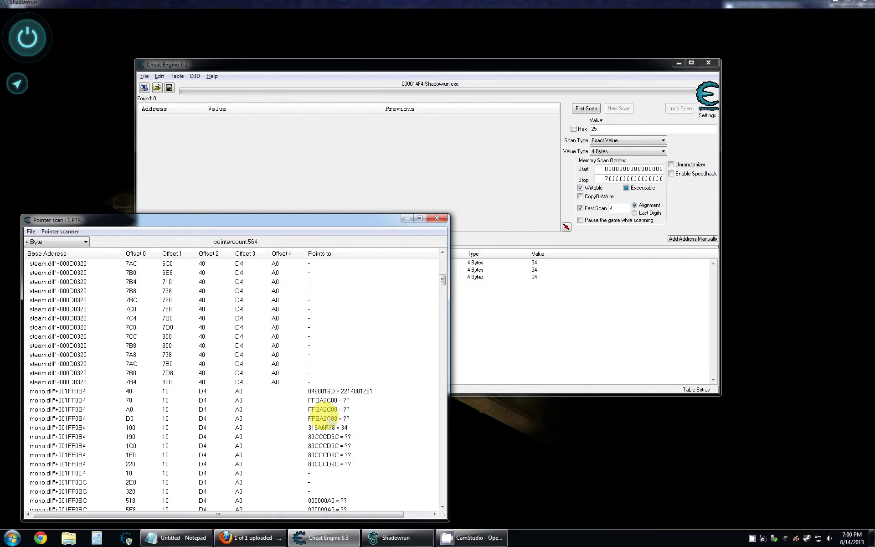
scroll(328, 422, up, 8)
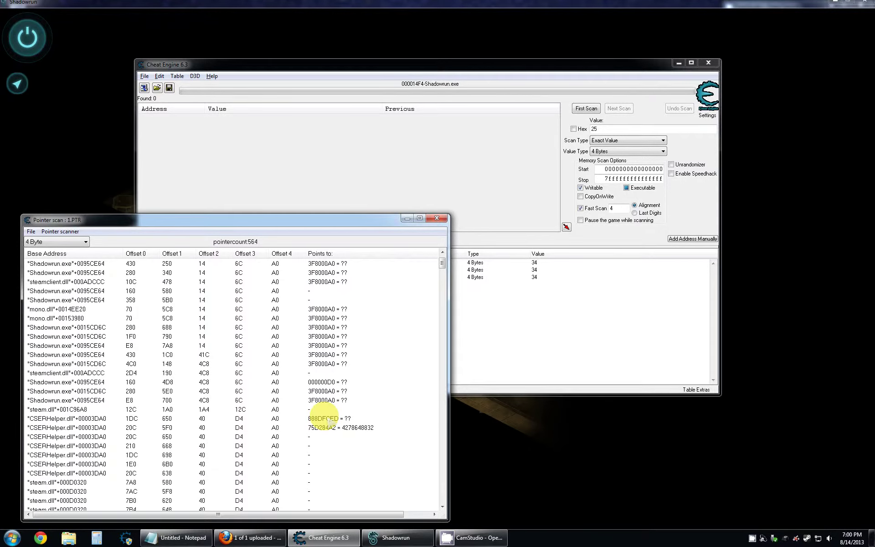
scroll(328, 421, up, 1)
Switch to Shadowrun and load the 6:44:20 PM save of The Dead Man's Switch.
click(26, 36)
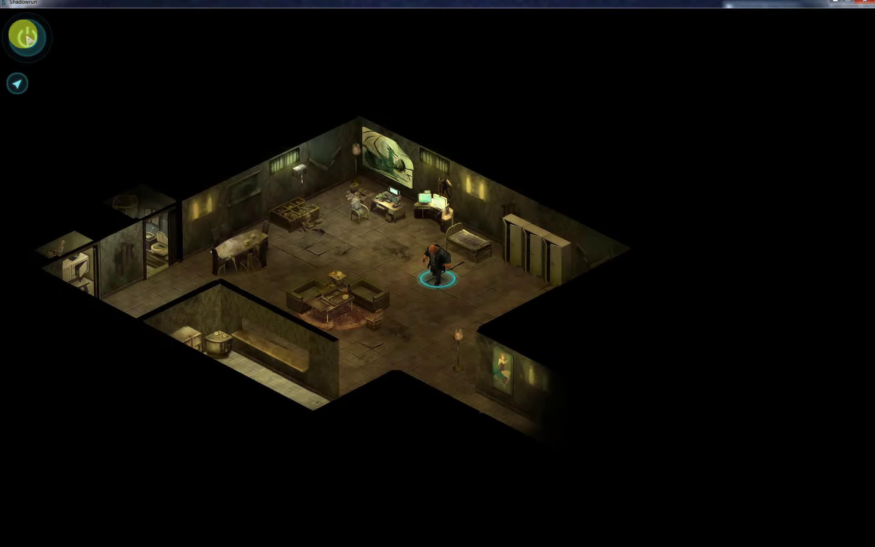
click(178, 320)
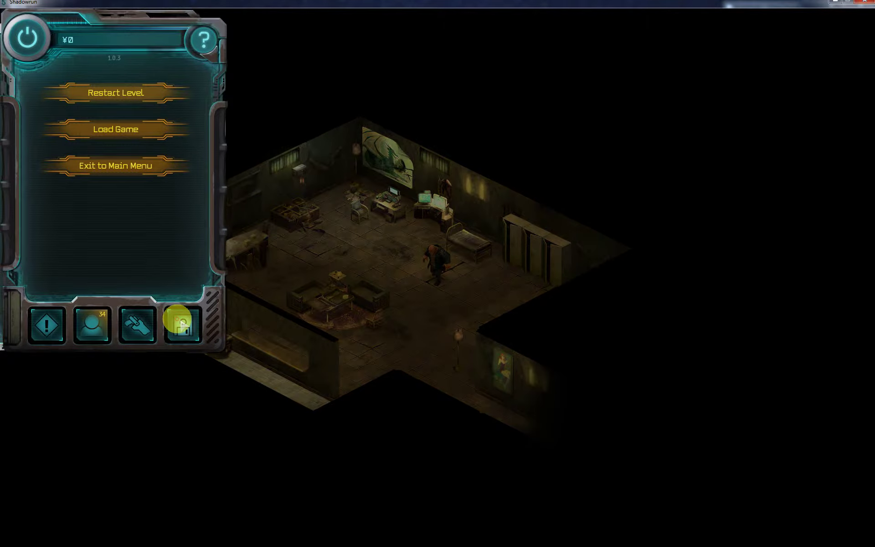
click(116, 128)
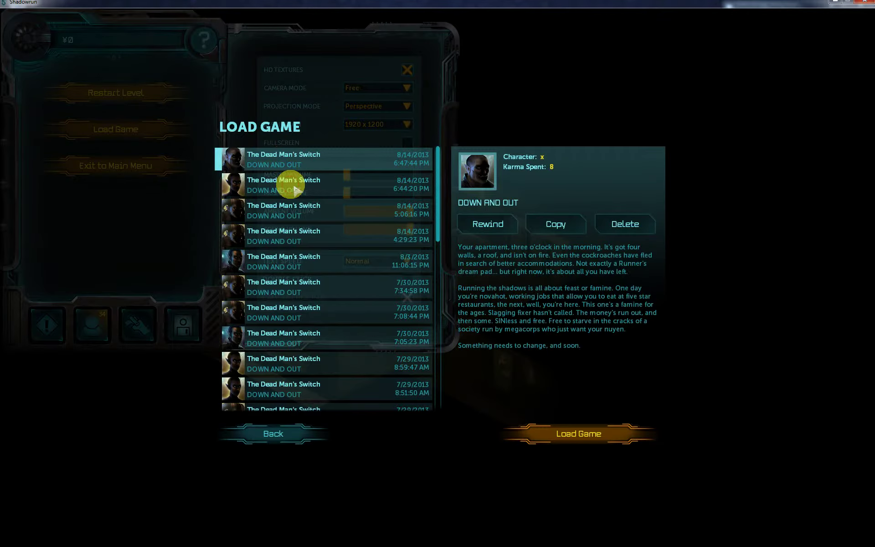
click(294, 187)
click(569, 428)
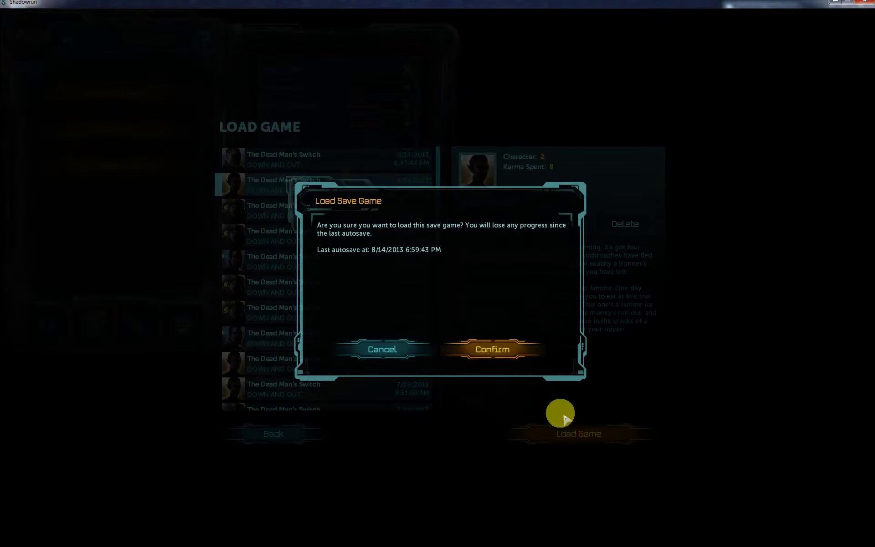
click(494, 351)
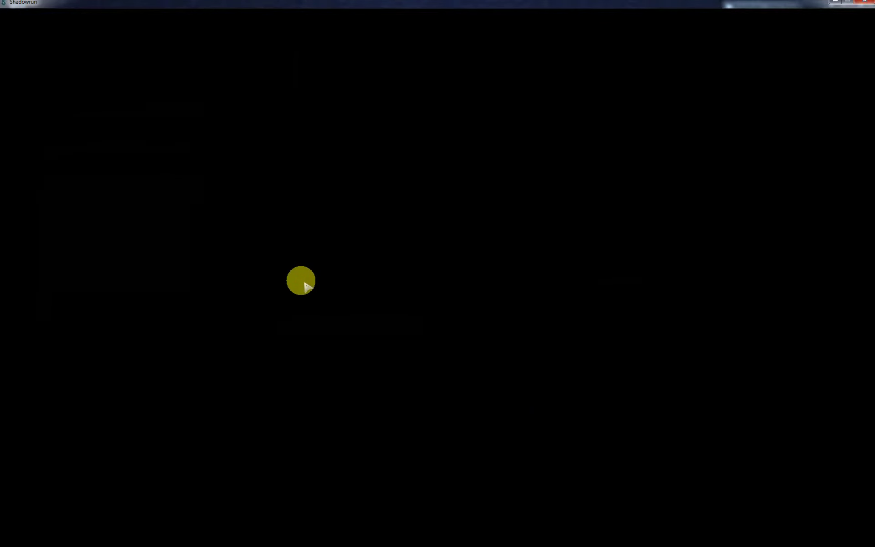
Check the pointer values in Cheat Engine while the save loads, and open Shadowrun's in-game menu once the level starts.
key(alt+Tab)
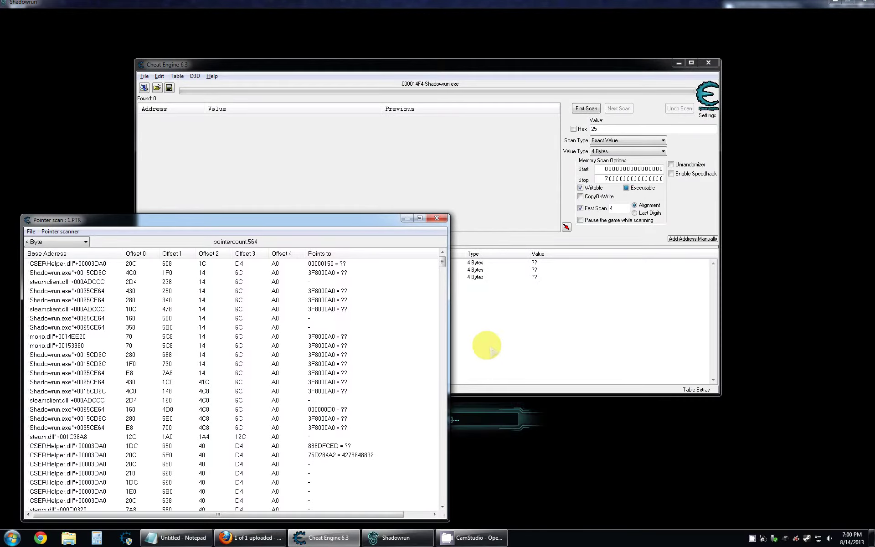
key(alt+Tab)
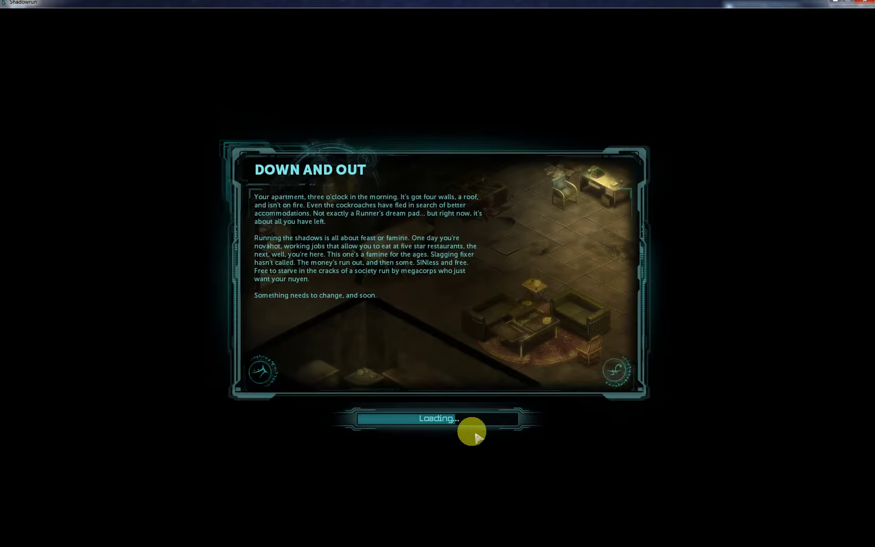
key(alt+Tab)
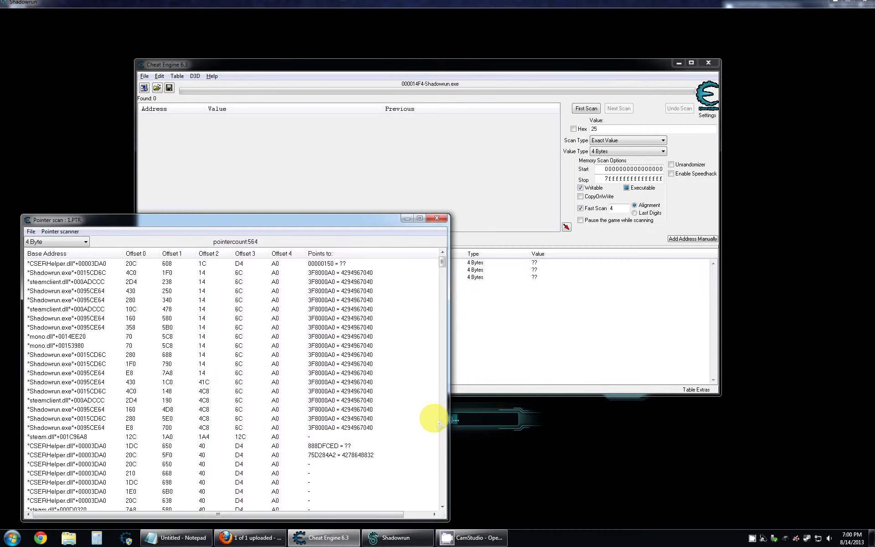
key(alt+Tab)
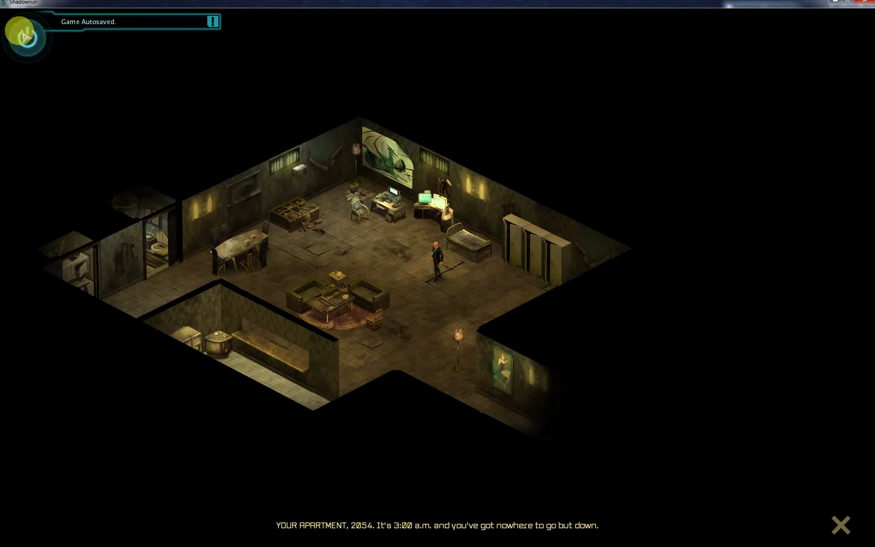
click(27, 38)
Return to Cheat Engine and compare the first part of the 1.PTR results with the karma value in the address list.
key(alt+Tab)
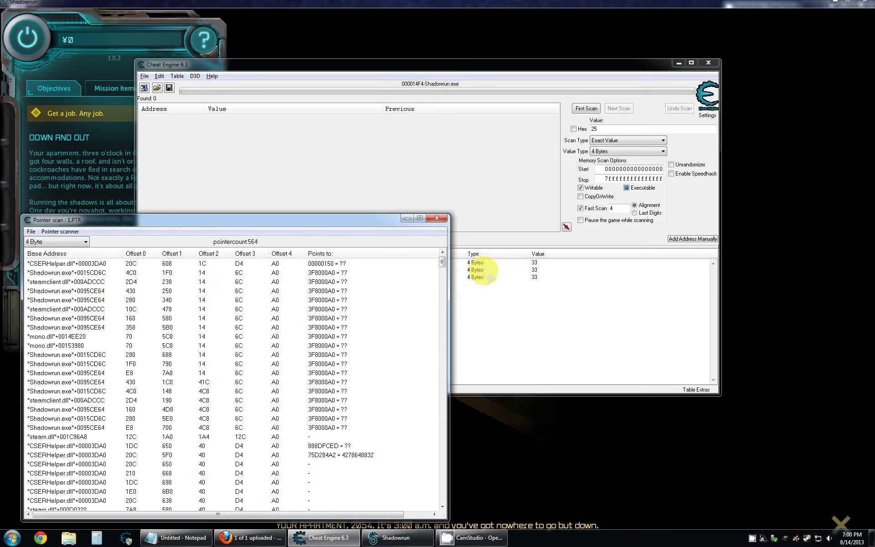
scroll(322, 360, down, 15)
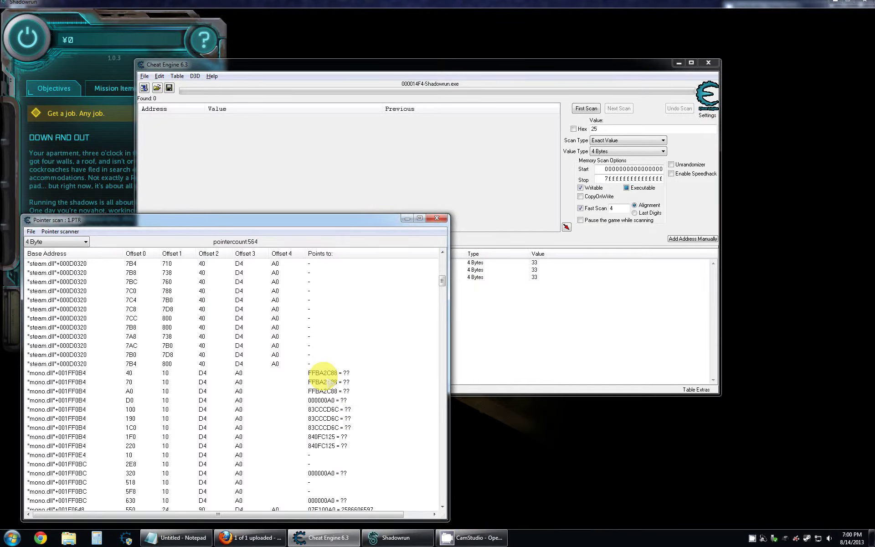
click(460, 536)
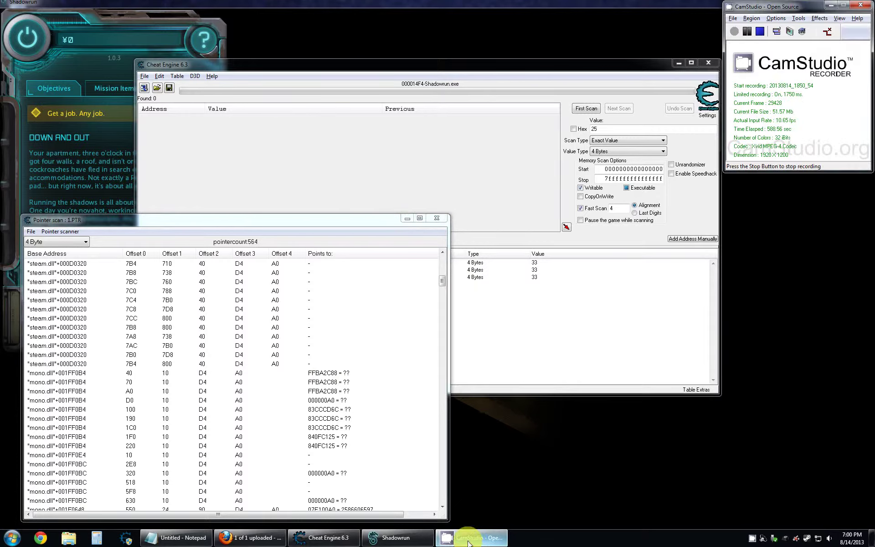
click(292, 358)
scroll(291, 359, down, 12)
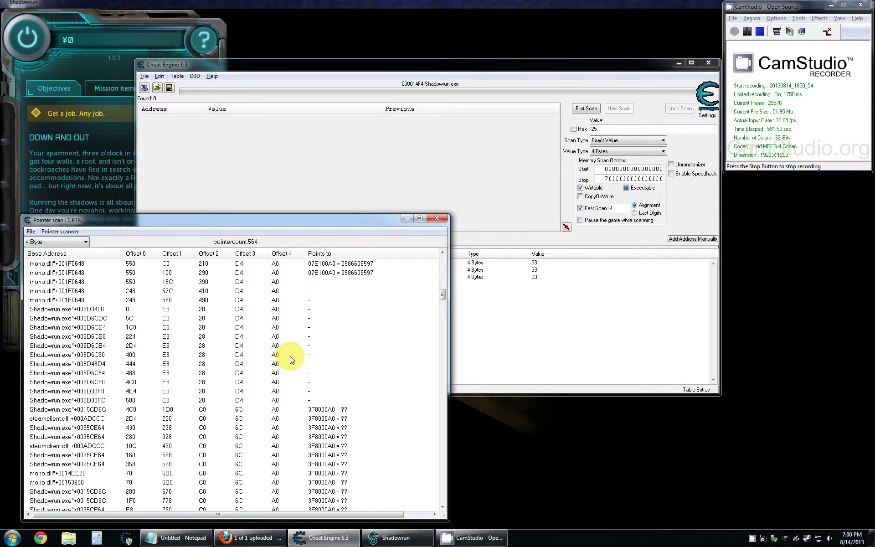
scroll(292, 359, down, 20)
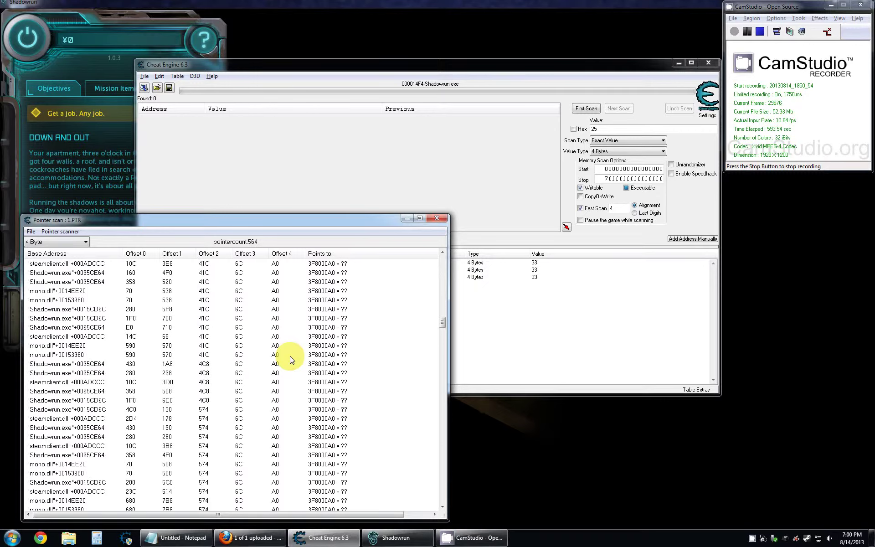
scroll(291, 358, down, 2)
scroll(292, 359, up, 15)
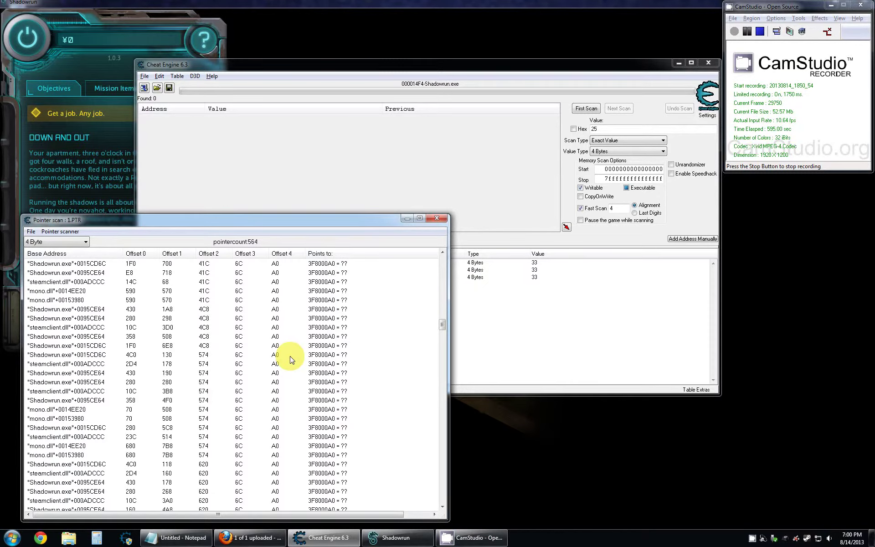
scroll(292, 359, up, 5)
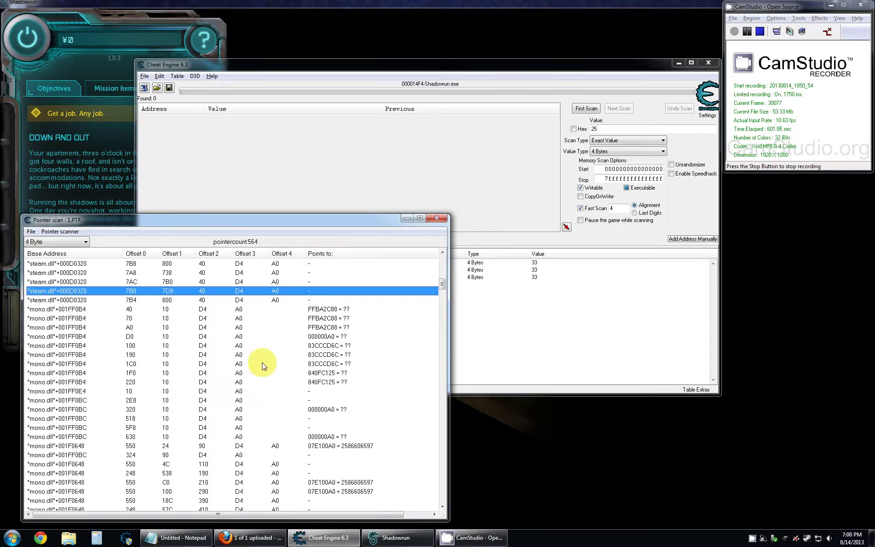
scroll(263, 366, up, 15)
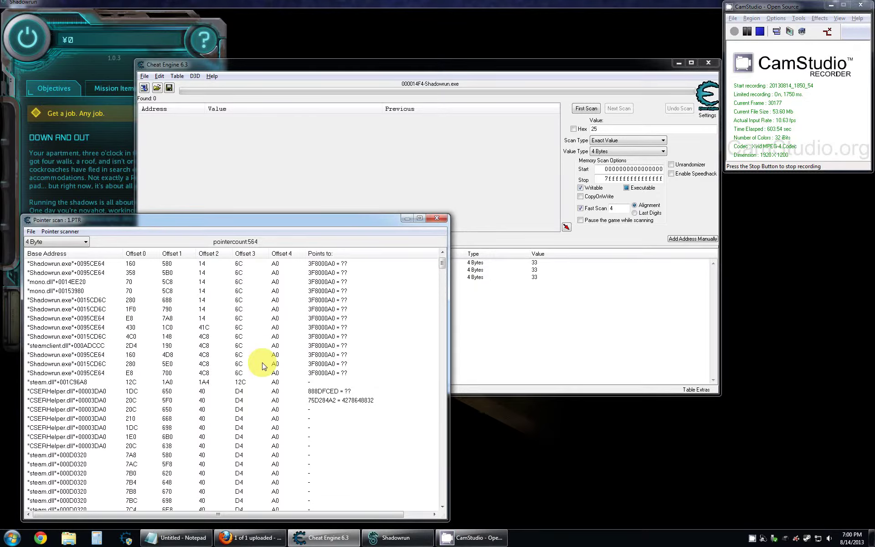
Examine the 1.PTR results through to the last entries for pointers resolving to the karma value, and bring the address list forward for comparison.
scroll(263, 365, down, 20)
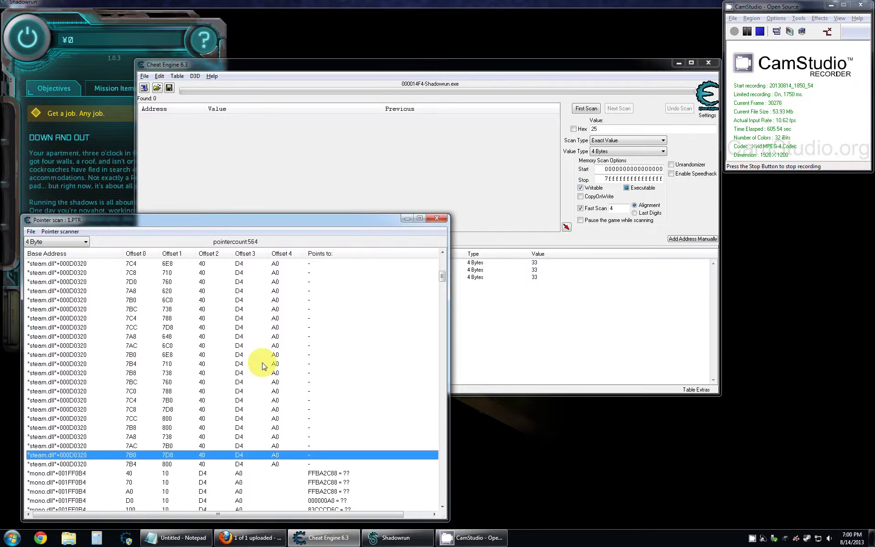
scroll(262, 366, down, 20)
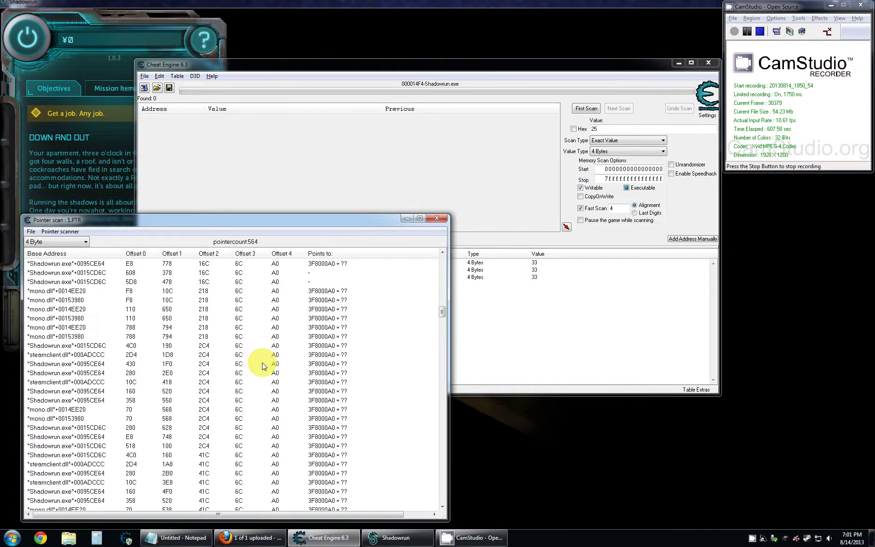
scroll(263, 365, down, 20)
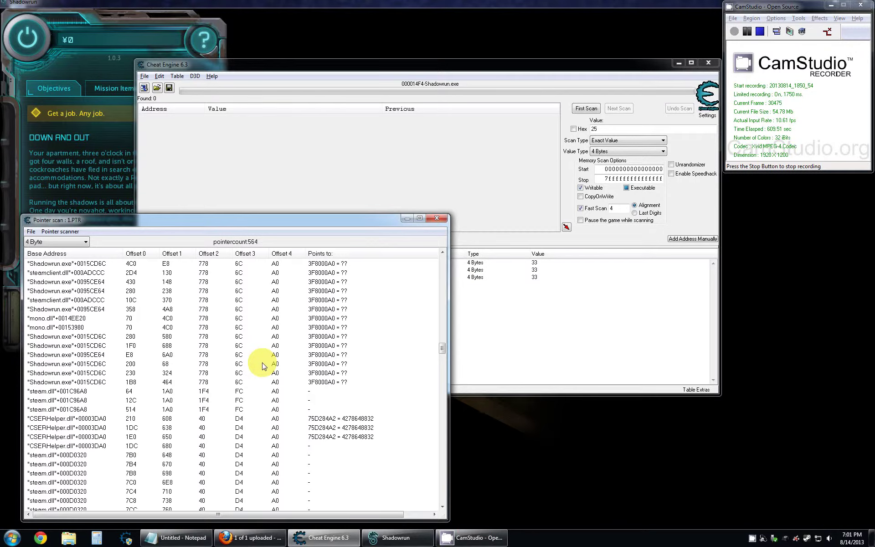
scroll(263, 365, down, 20)
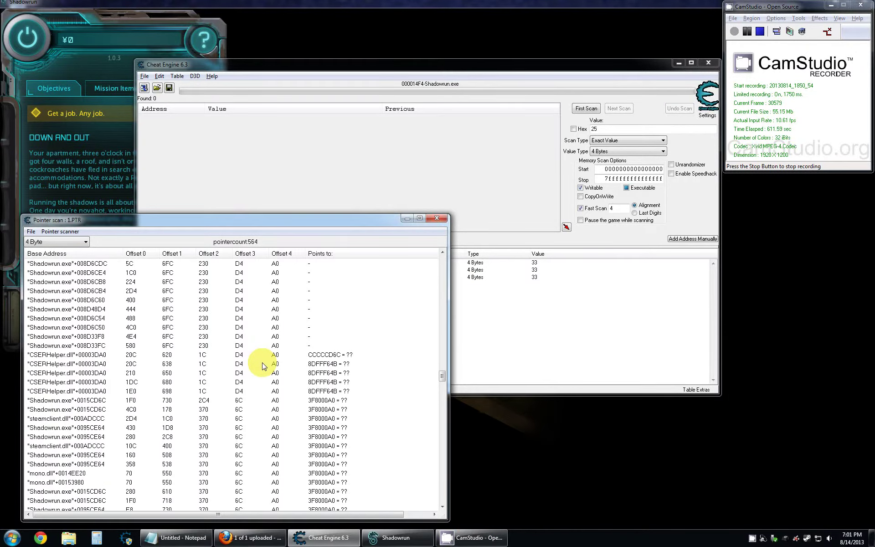
scroll(263, 365, down, 15)
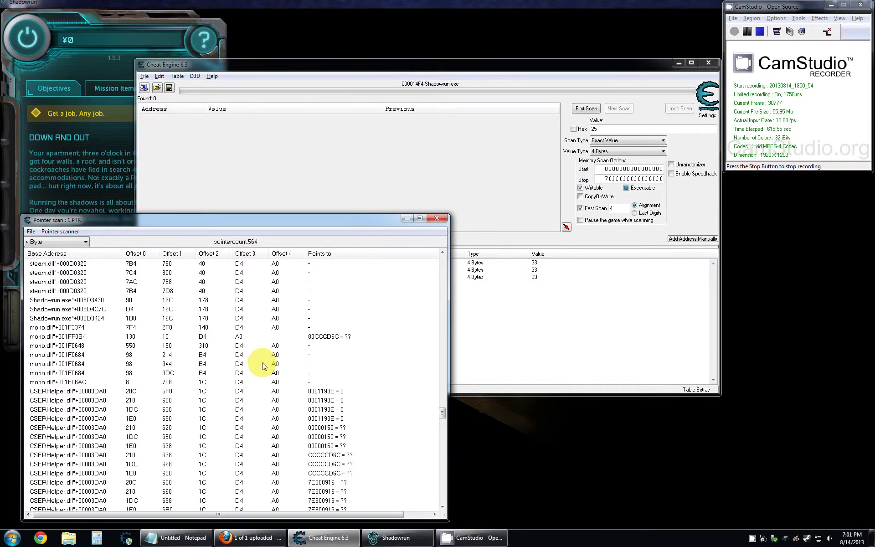
scroll(263, 366, down, 5)
scroll(263, 365, down, 5)
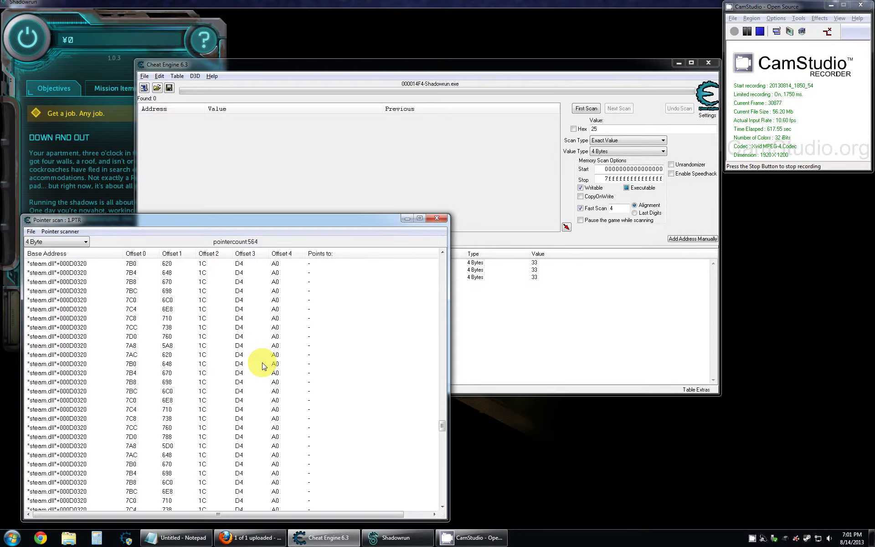
scroll(263, 366, down, 20)
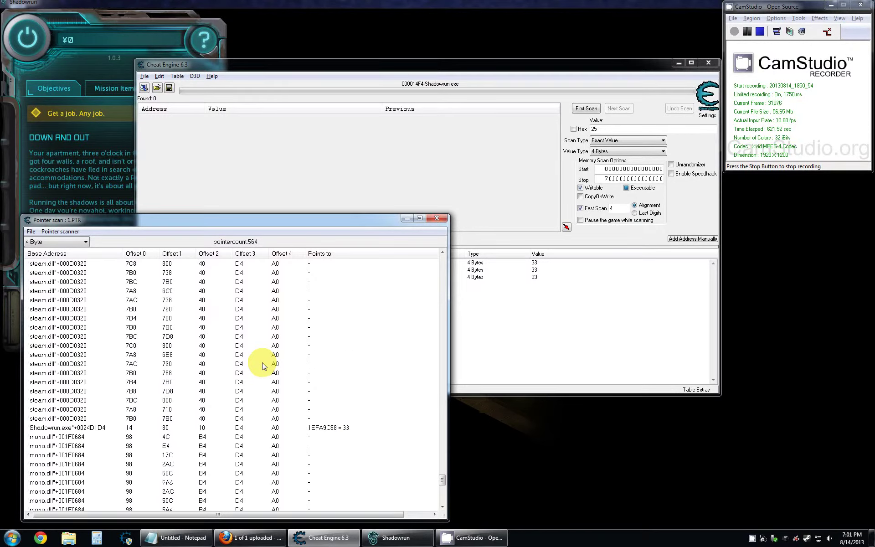
scroll(262, 365, down, 3)
scroll(263, 365, down, 10)
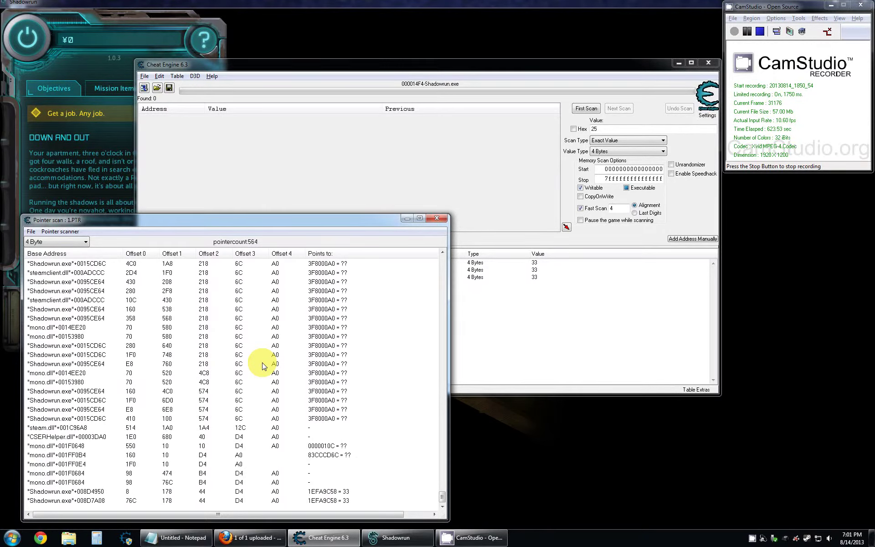
click(479, 322)
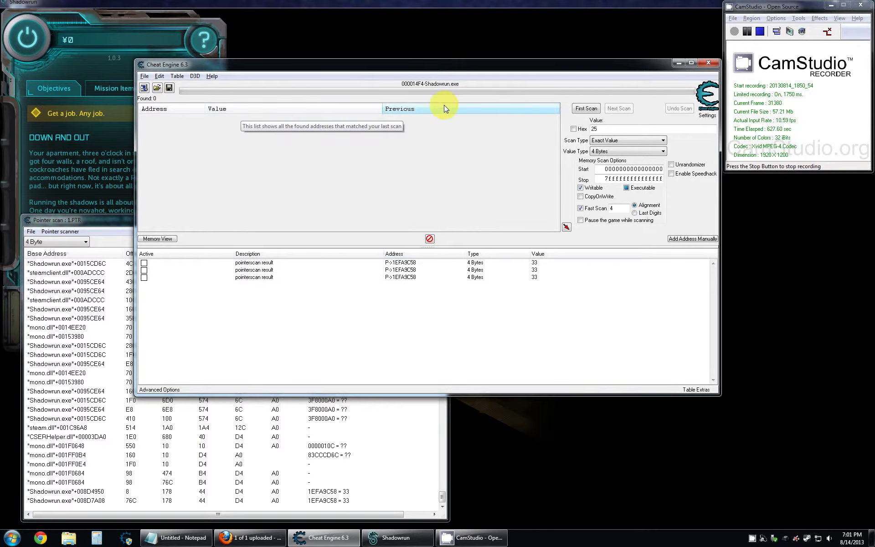
Switch to Shadowrun, load the 7/27/2013 8:44:31 AM save of The Dead Man's Switch, and continue past the Down and Out briefing.
click(56, 145)
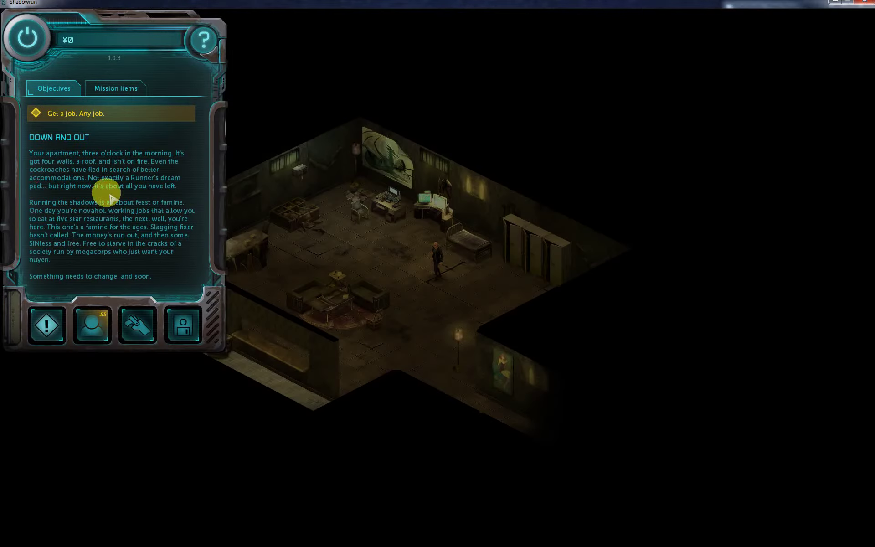
click(185, 323)
click(105, 128)
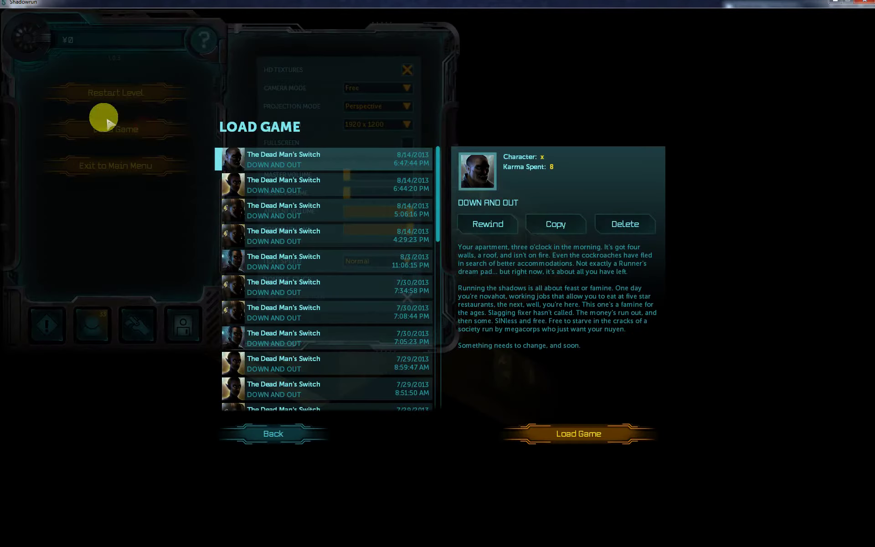
scroll(258, 280, down, 10)
click(283, 319)
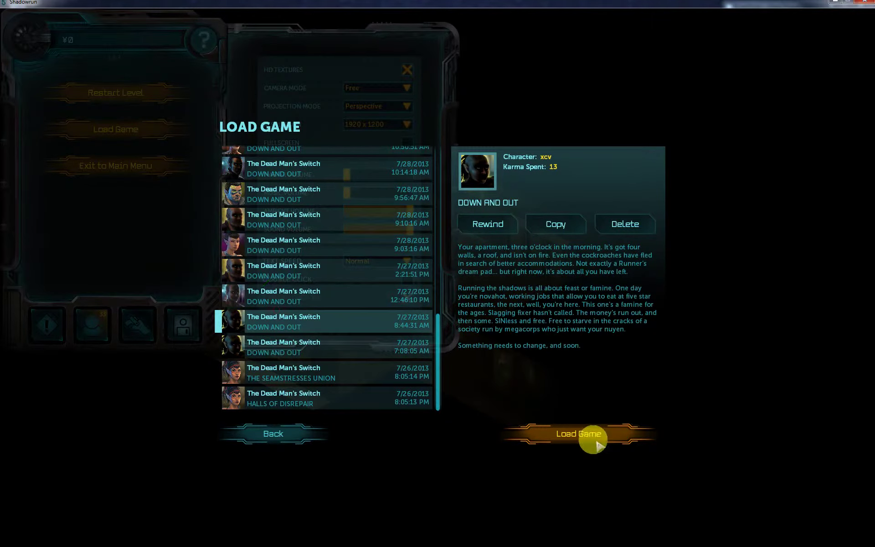
click(583, 435)
click(491, 346)
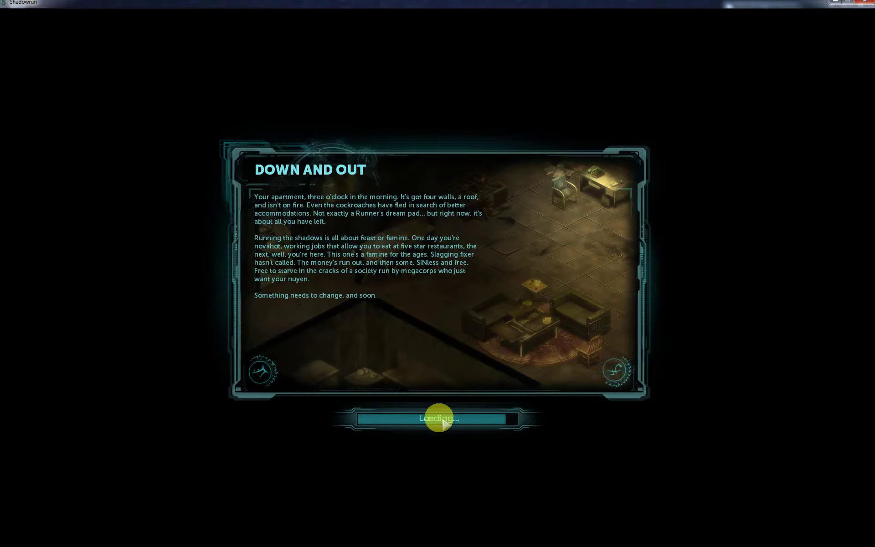
click(440, 419)
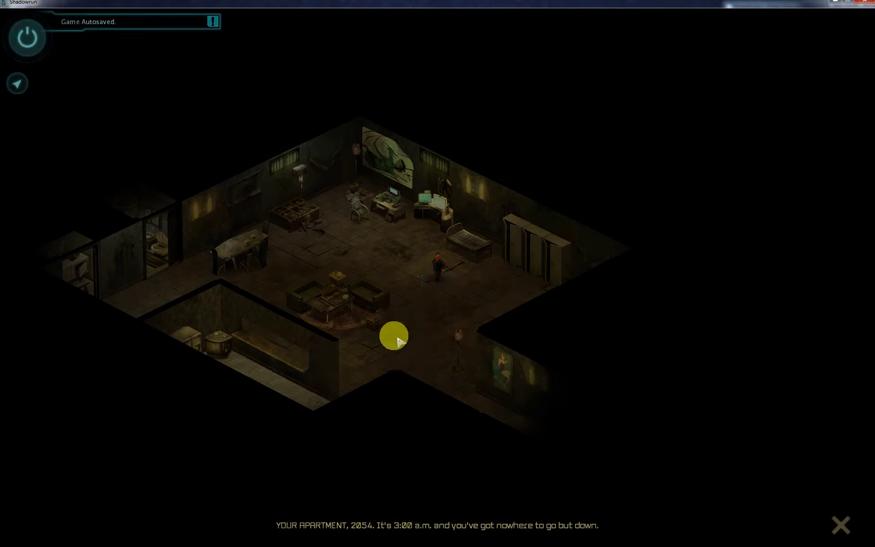
Open the in-game menu to show the karma, and compare it with the address list and the last 1.PTR entries in Cheat Engine.
click(23, 37)
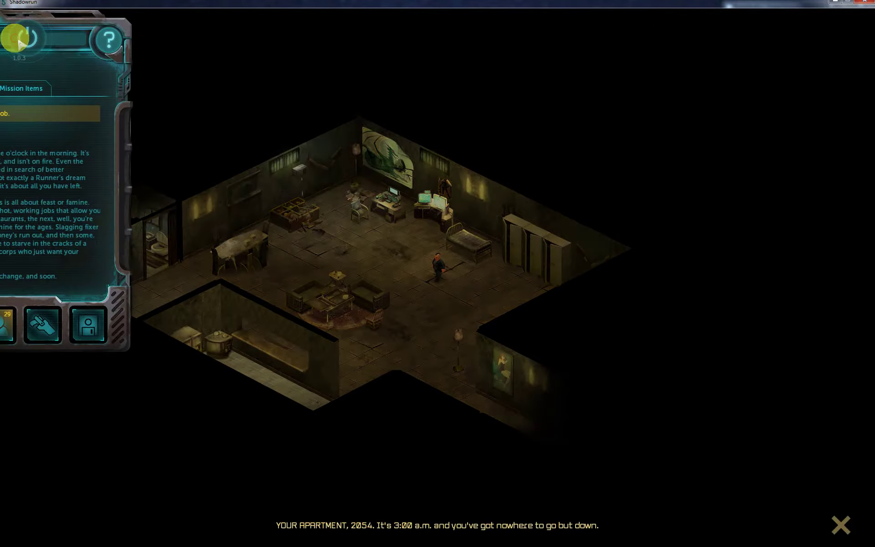
key(alt+Tab)
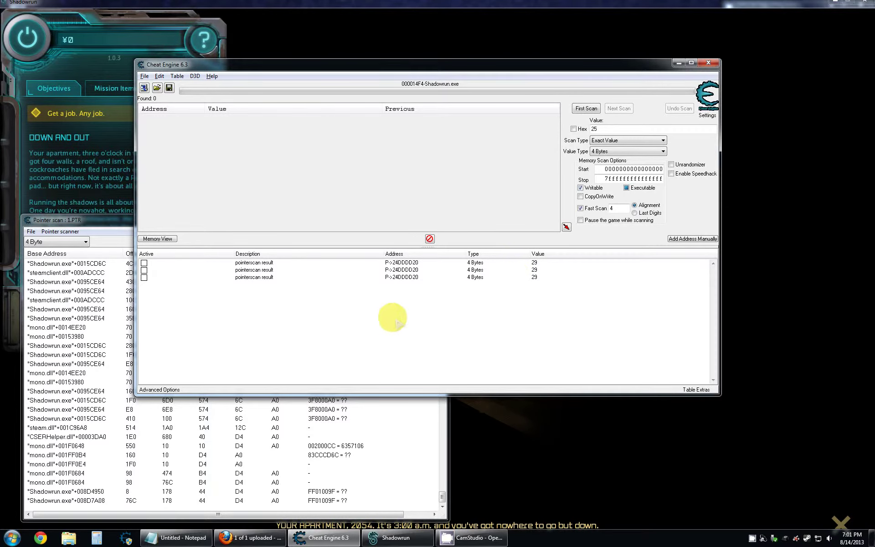
click(354, 436)
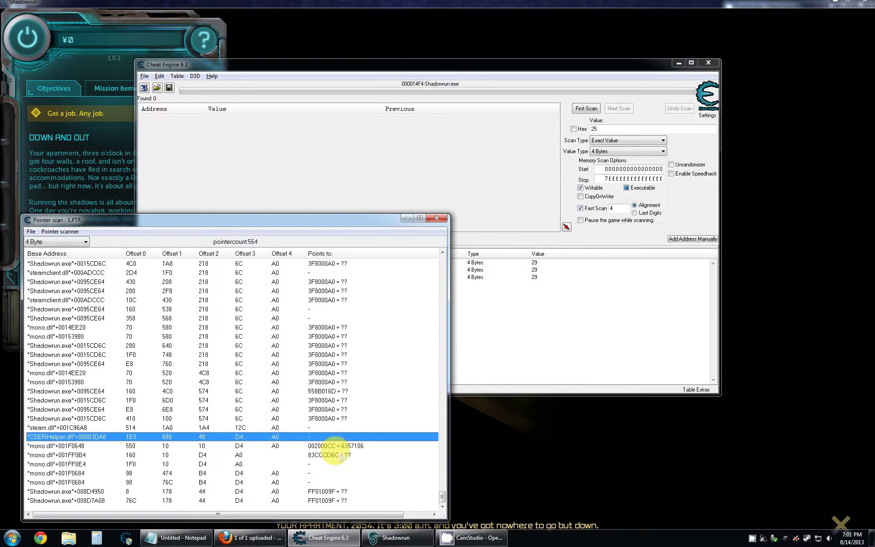
scroll(341, 447, up, 5)
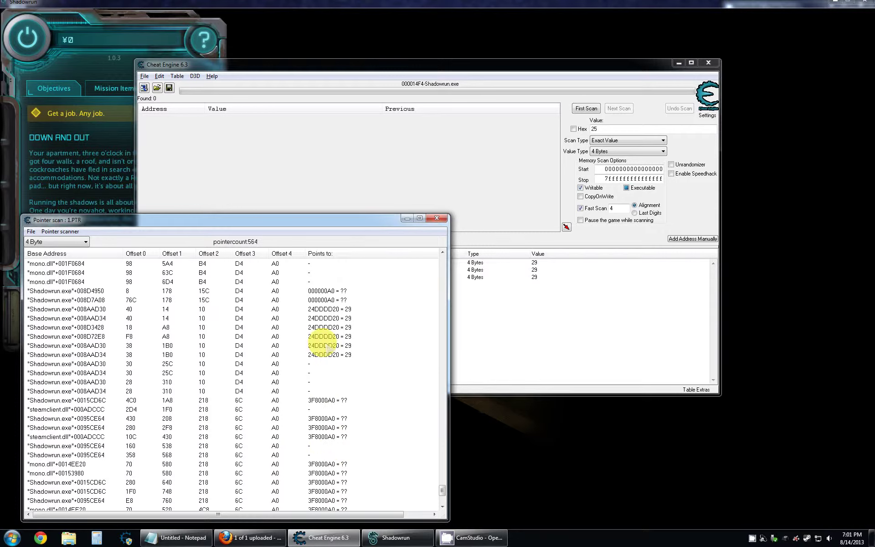
Examine the 1.PTR results from the last entries back up to the first for pointers holding the karma value, and return to the address list.
scroll(327, 347, up, 20)
scroll(326, 353, up, 10)
scroll(326, 353, up, 6)
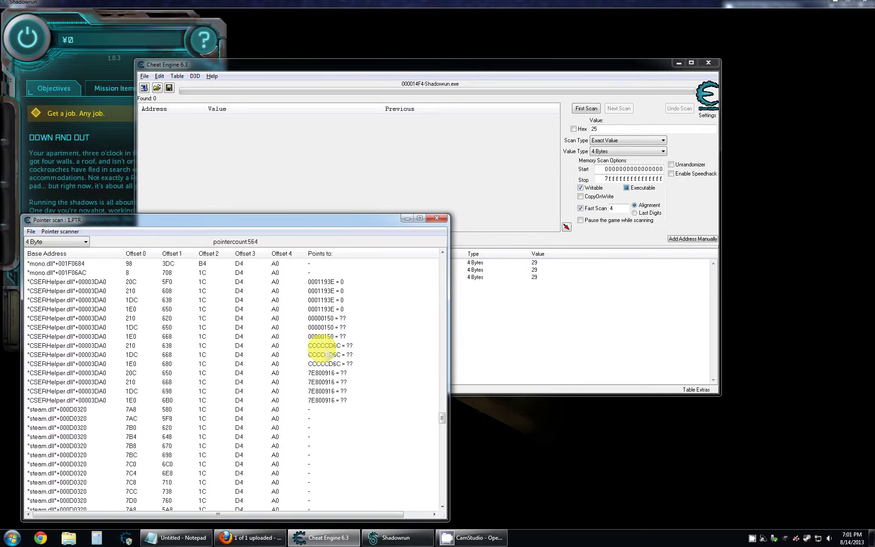
scroll(326, 354, up, 7)
scroll(326, 354, up, 10)
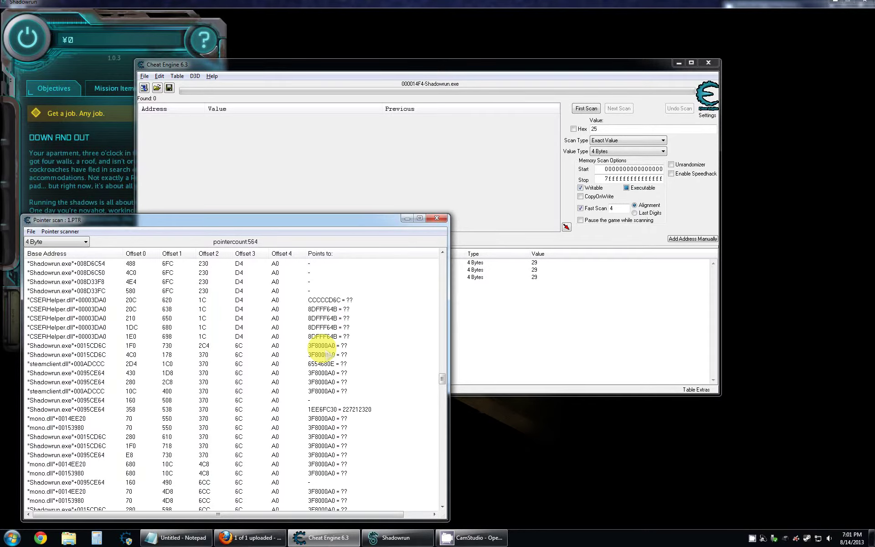
scroll(326, 354, up, 10)
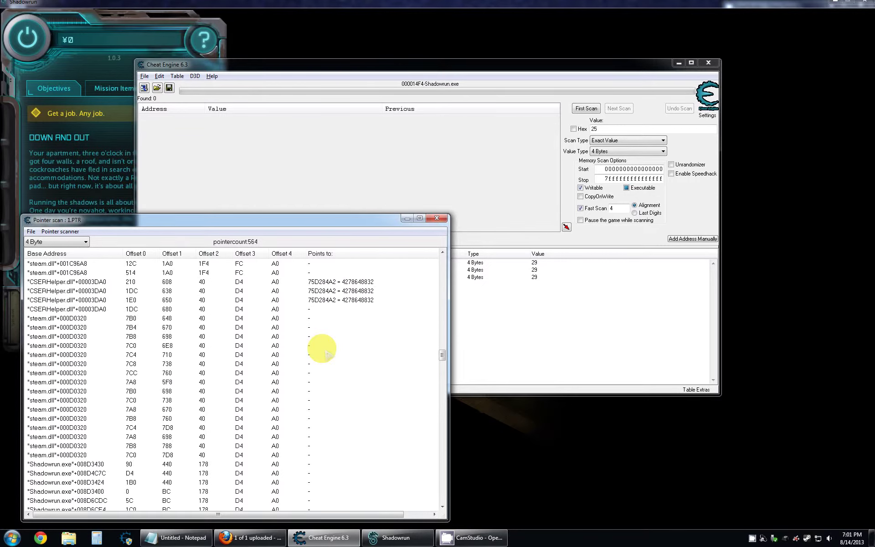
scroll(326, 355, up, 7)
scroll(327, 354, up, 3)
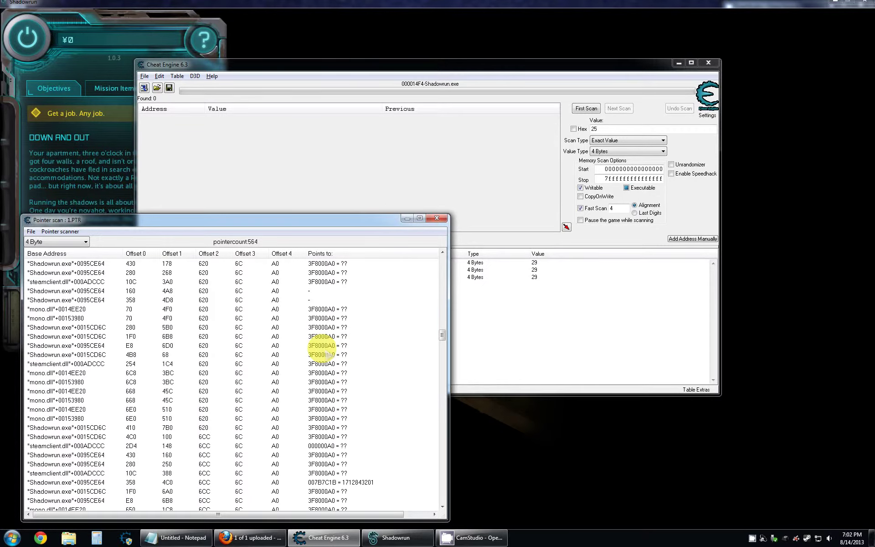
scroll(326, 354, up, 9)
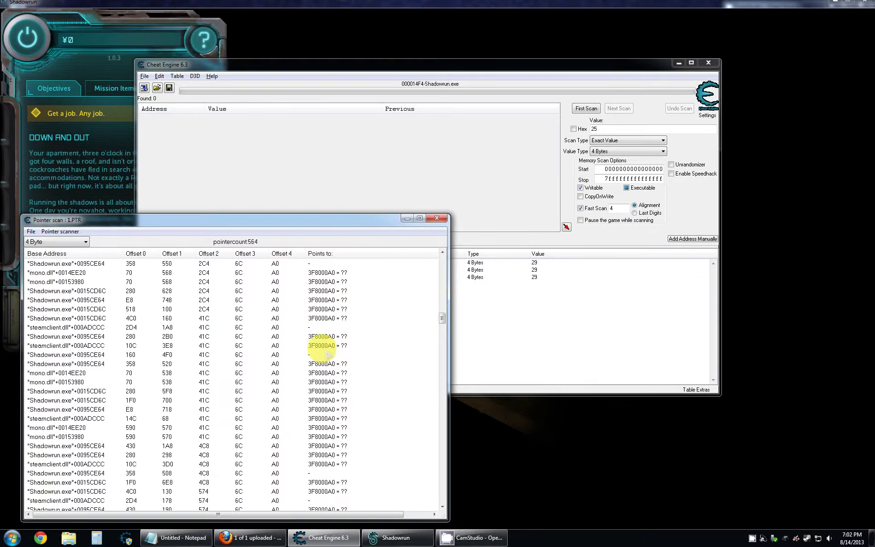
scroll(326, 354, up, 8)
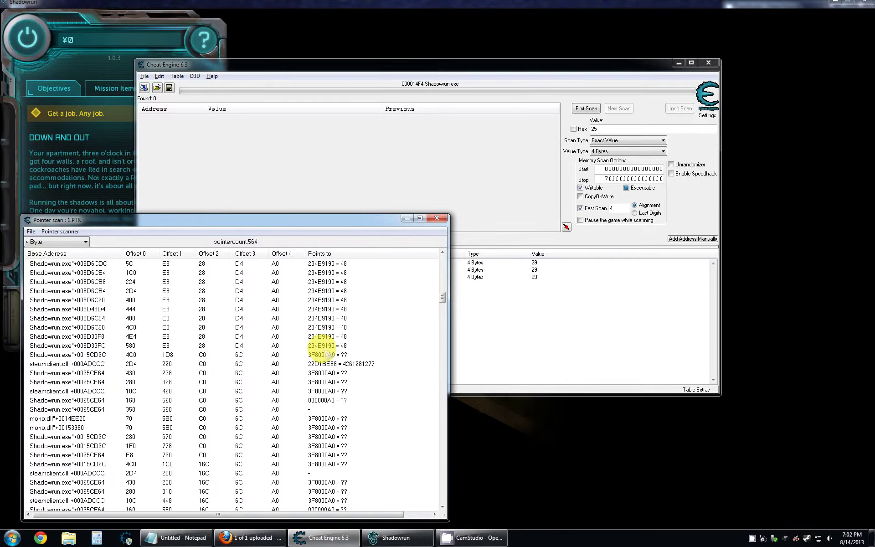
scroll(327, 354, up, 3)
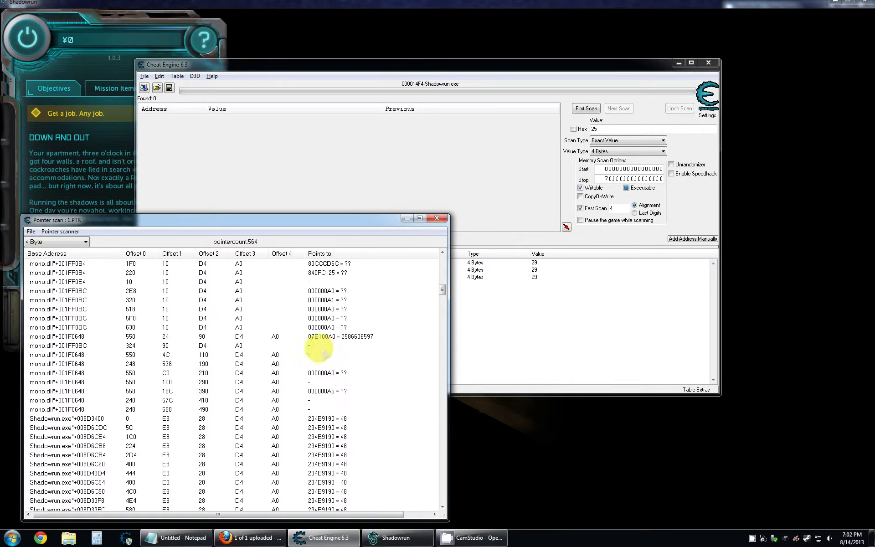
scroll(306, 348, up, 4)
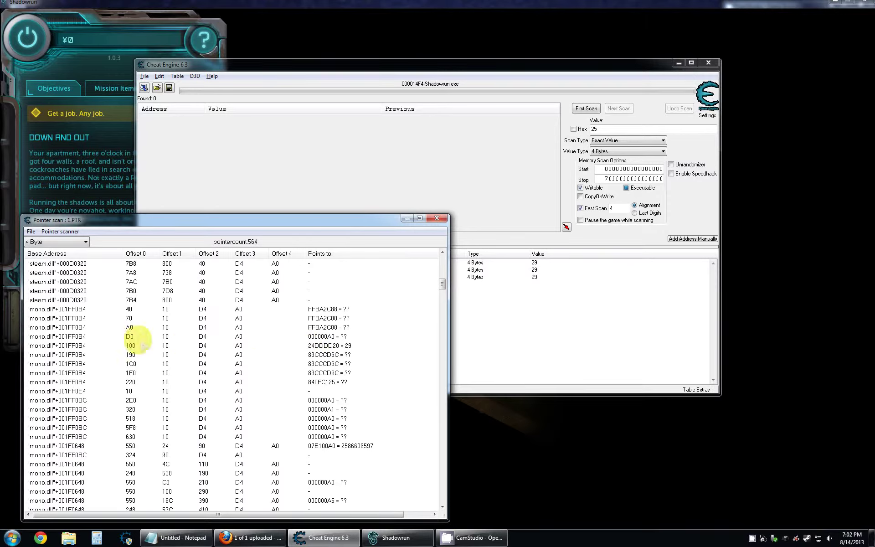
scroll(324, 351, up, 4)
scroll(323, 351, up, 10)
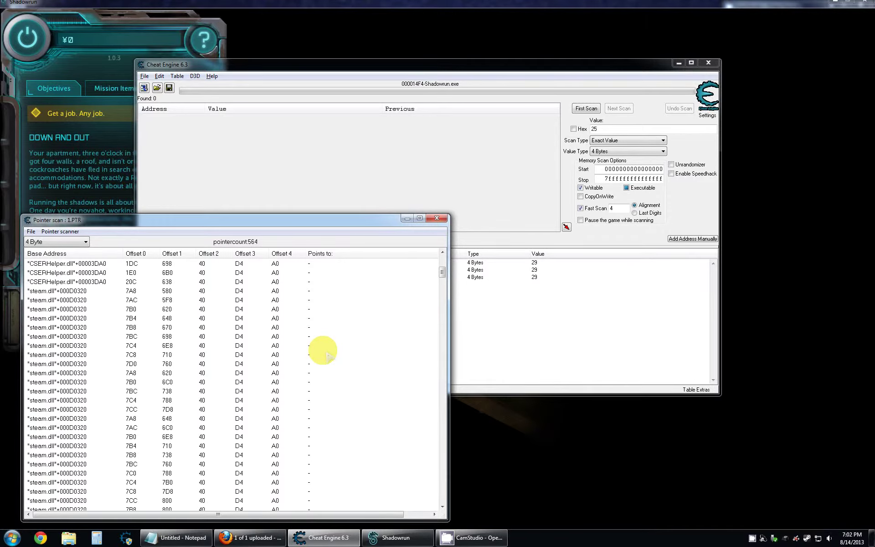
scroll(327, 354, up, 2)
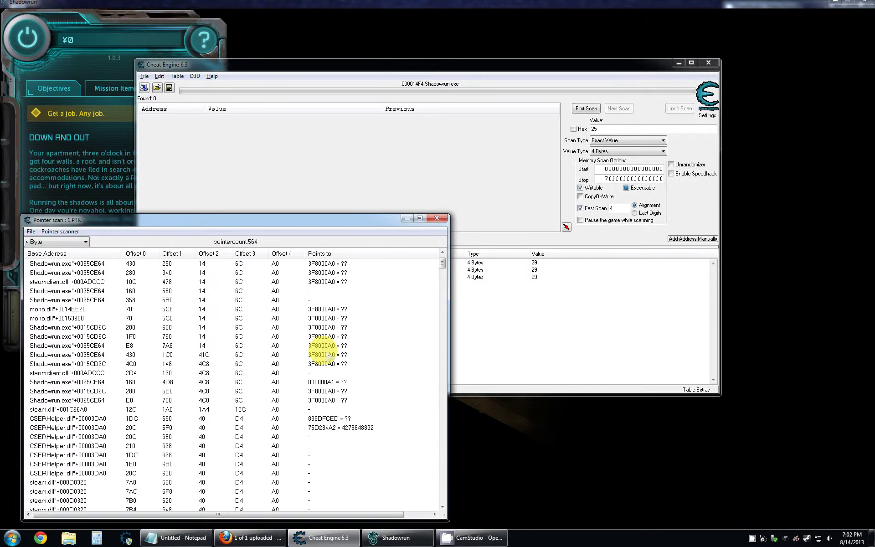
scroll(327, 353, up, 1)
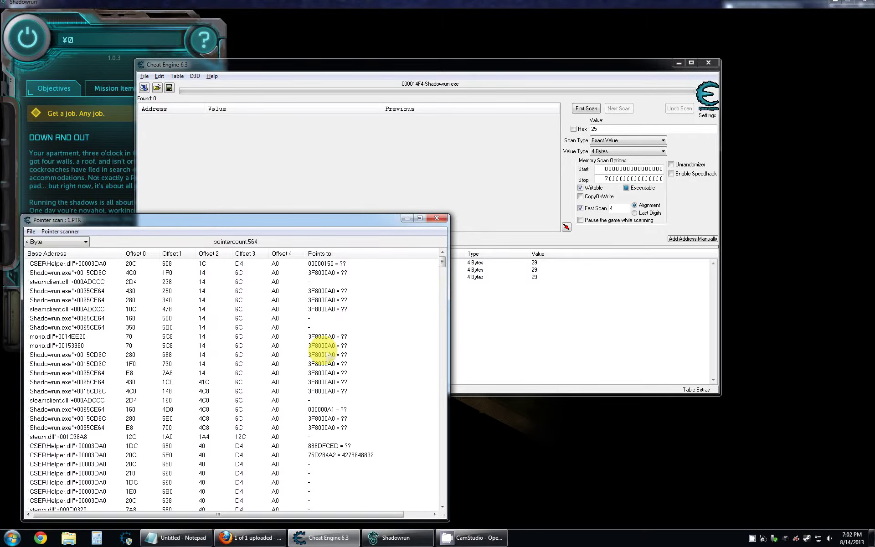
click(487, 336)
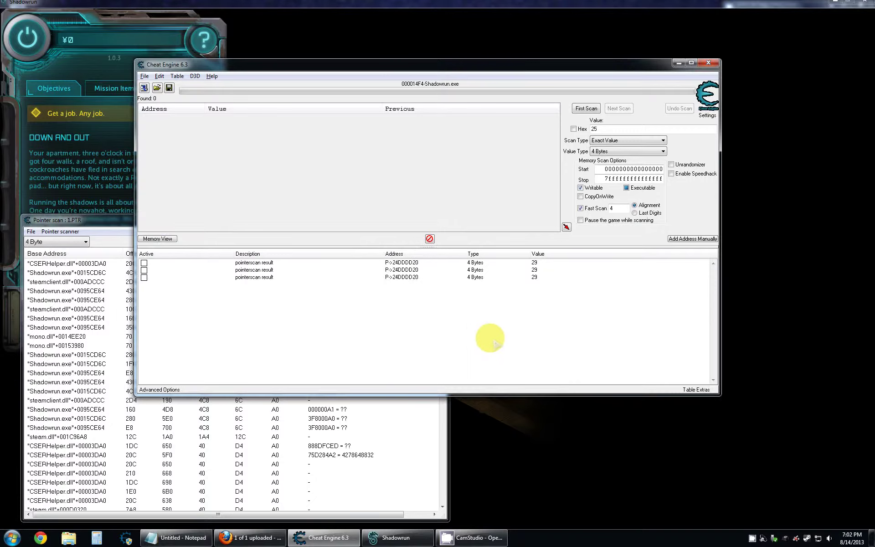
Close Shadowrun and start Crusader Kings II through its launcher instead.
click(863, 1)
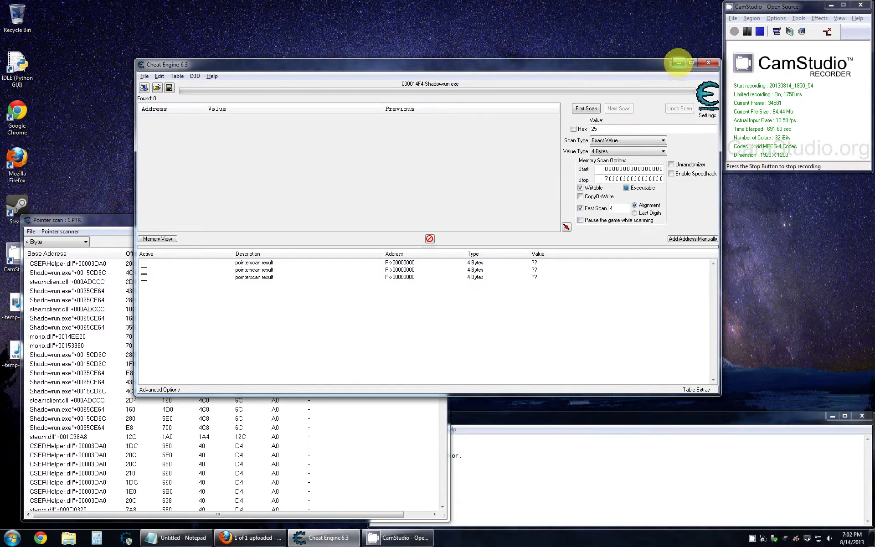
click(678, 63)
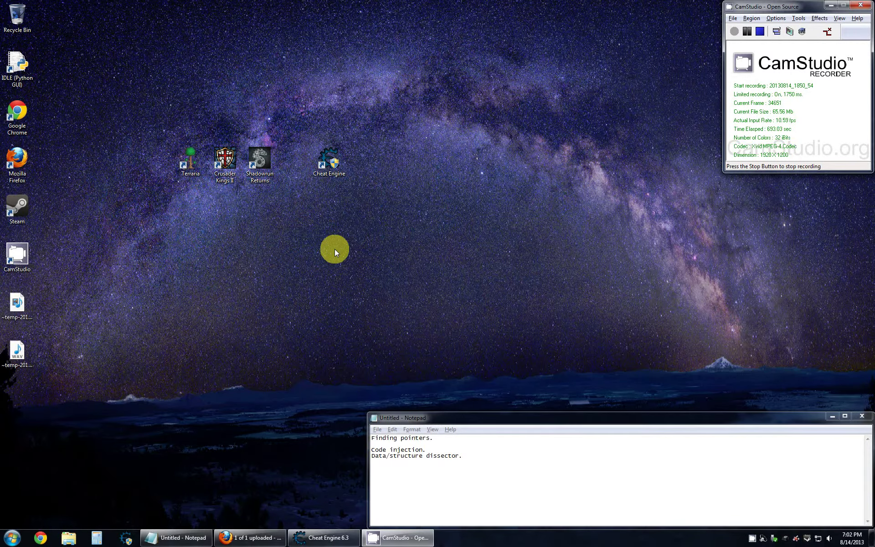
right_click(302, 305)
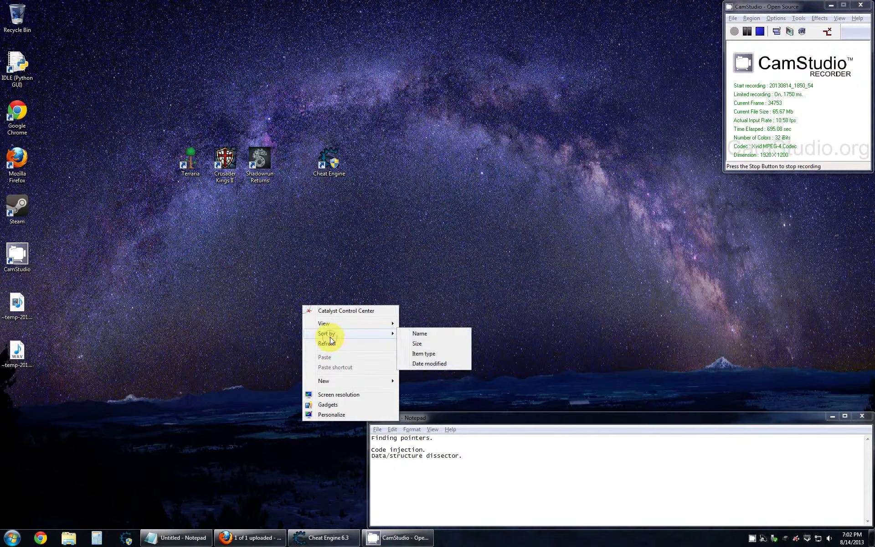
click(326, 345)
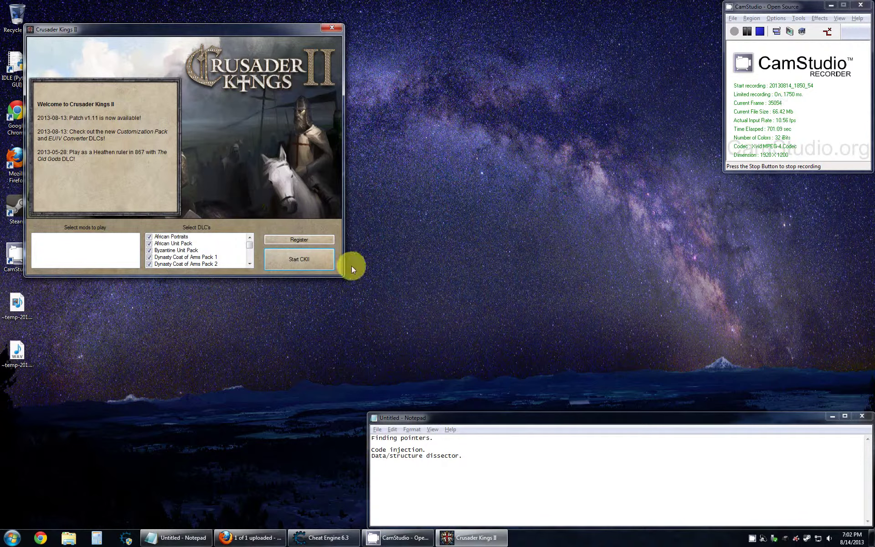
click(329, 259)
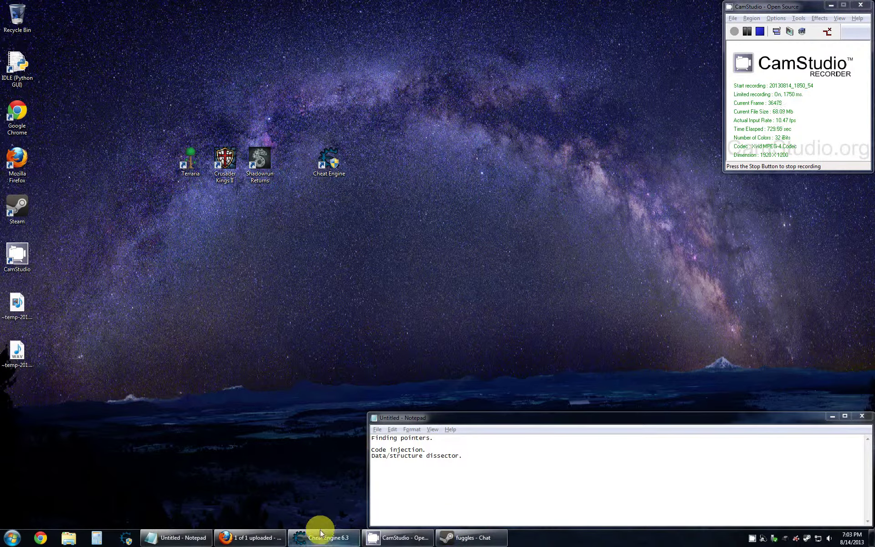
Relaunch Shadowrun Returns and attach Cheat Engine to the new Shadowrun.exe process, keeping the current address list.
mouse_move(321, 533)
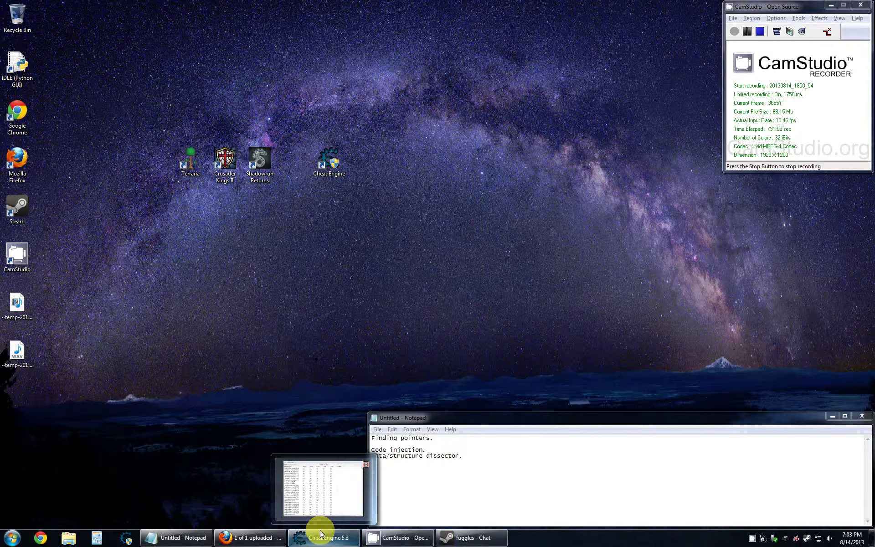
click(239, 169)
double_click(264, 162)
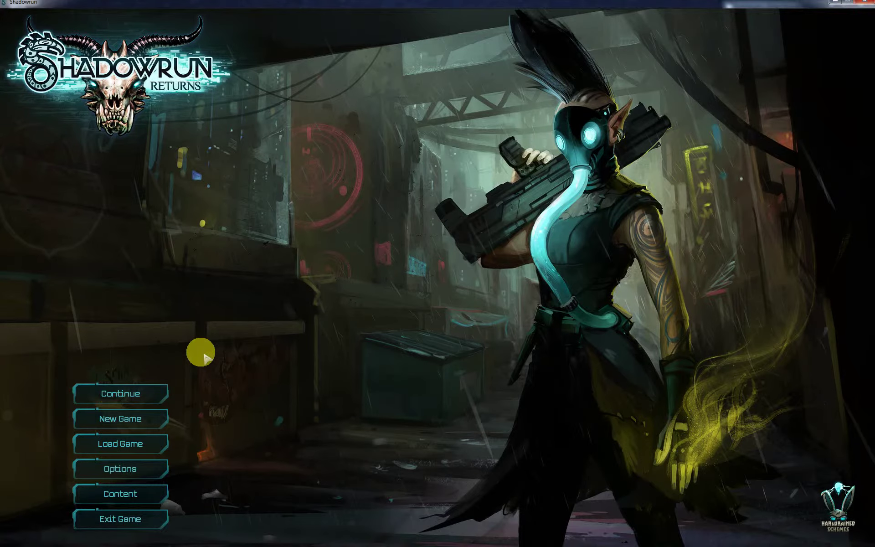
key(alt+Tab)
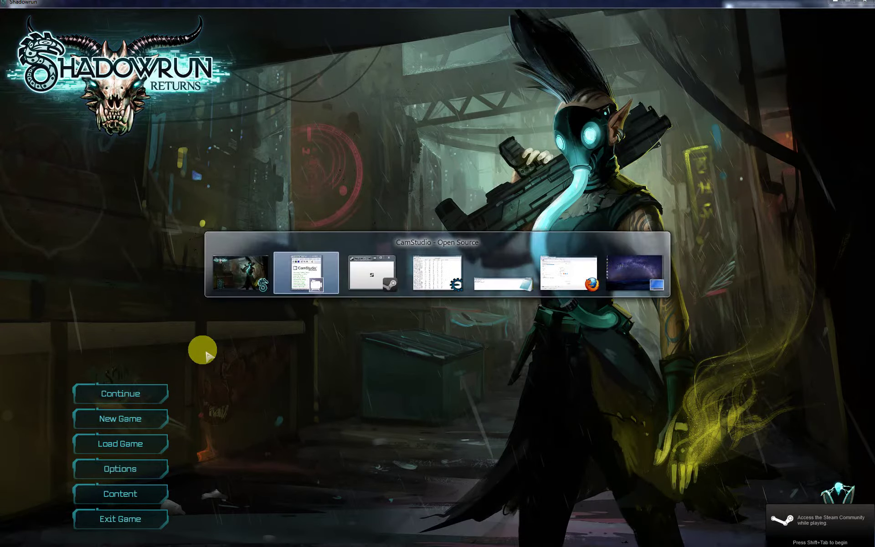
key(Tab)
key(Tab)
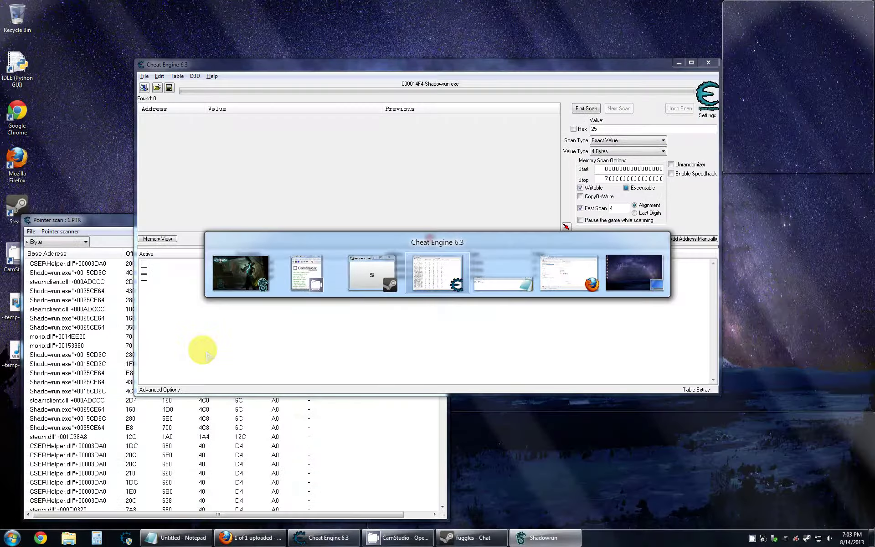
click(143, 88)
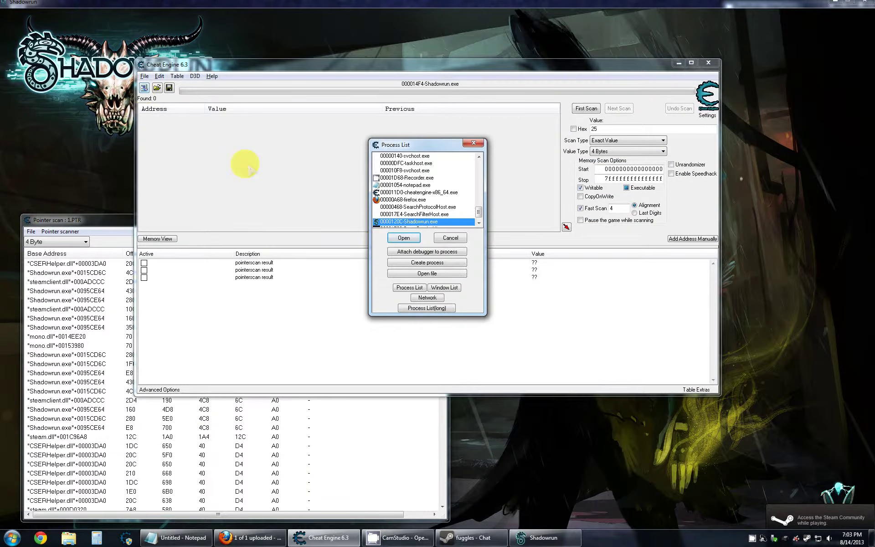
double_click(435, 221)
click(456, 269)
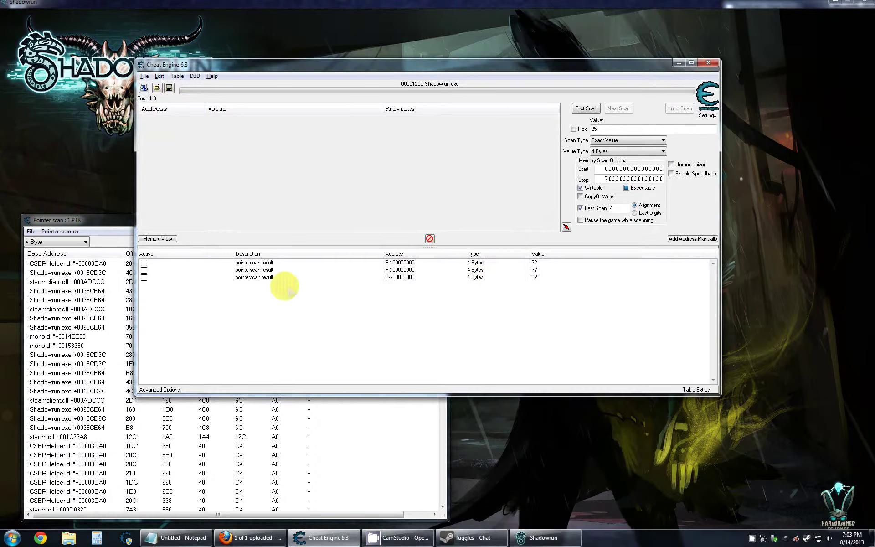
In Shadowrun, launch a new The Dead Man's Switch campaign and create a male ork character with the question-mark archetype.
click(40, 181)
click(129, 412)
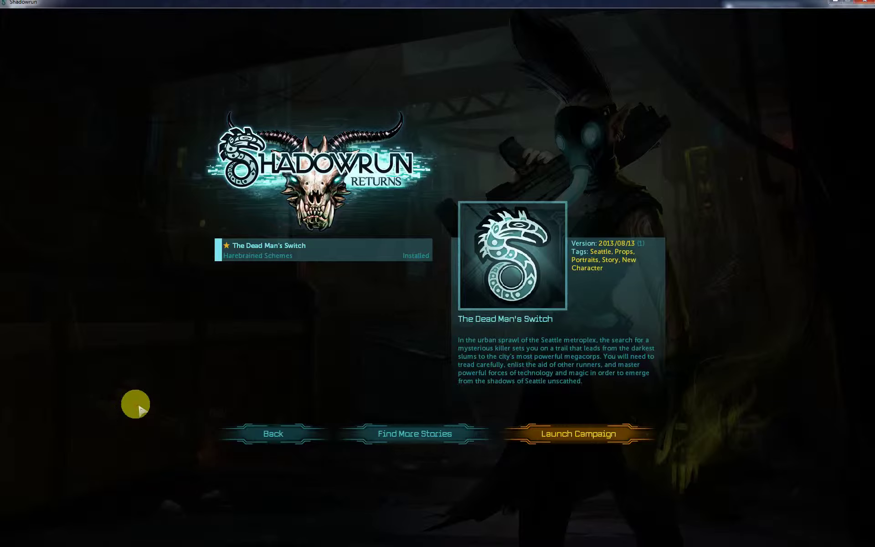
click(587, 442)
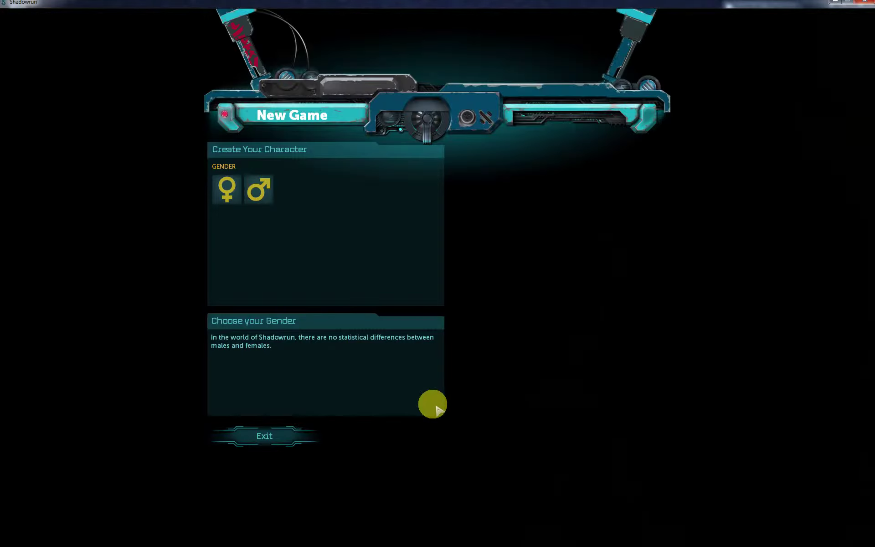
click(257, 190)
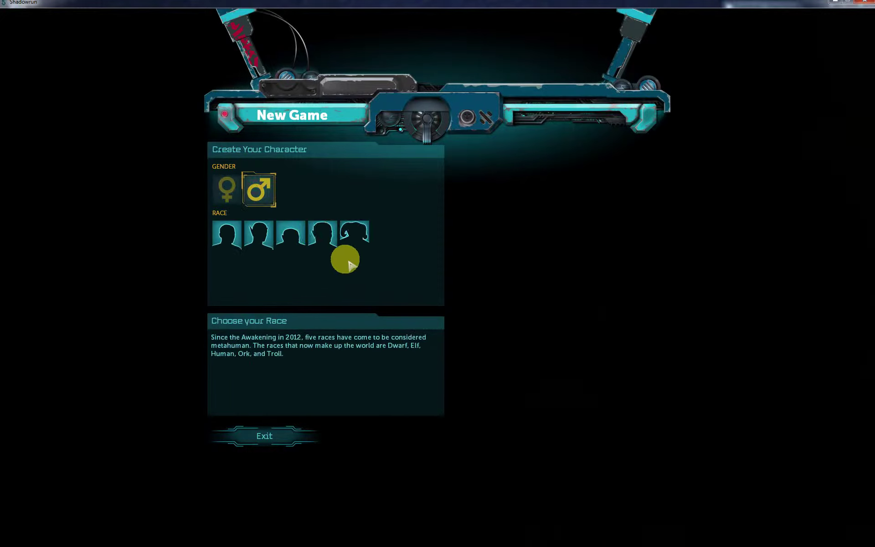
click(320, 232)
click(421, 284)
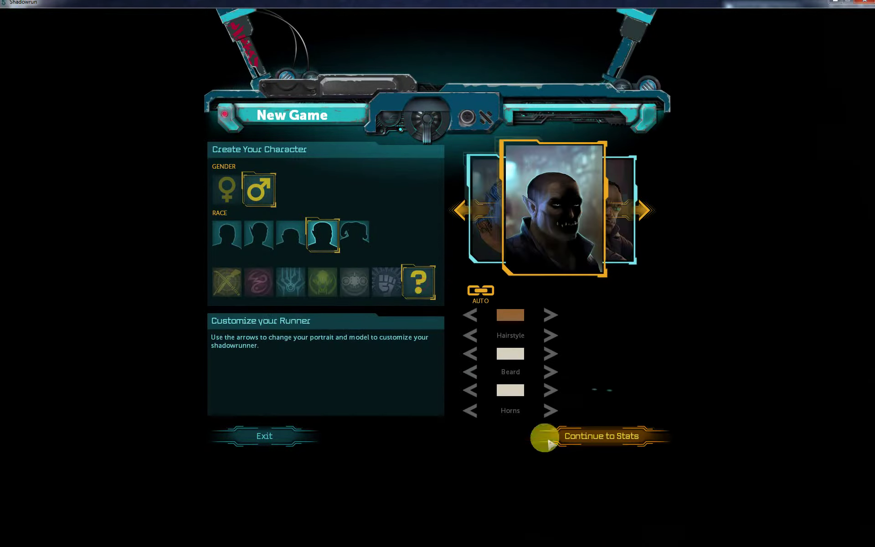
Continue to the character stats, raise Ranged Combat to 1, and finish character creation with the remaining Karma unspent.
click(606, 433)
click(442, 353)
click(611, 433)
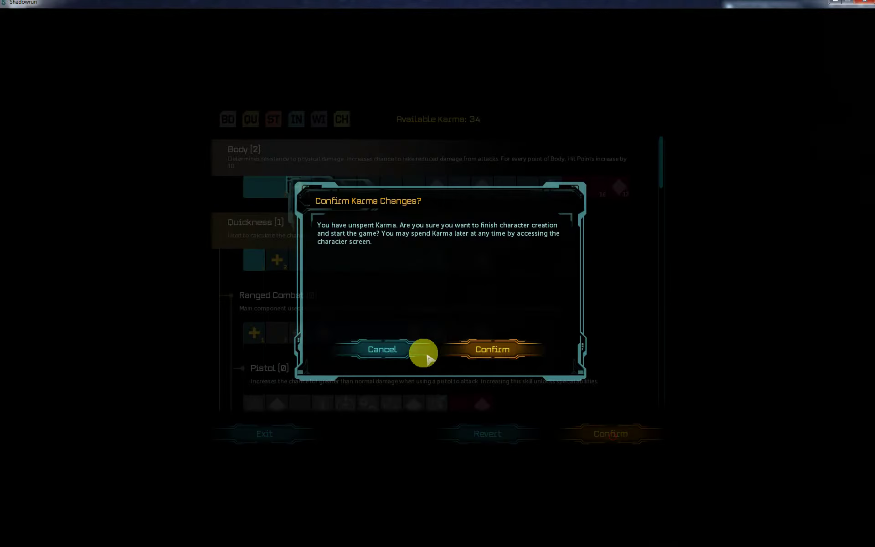
click(371, 354)
click(254, 333)
click(609, 431)
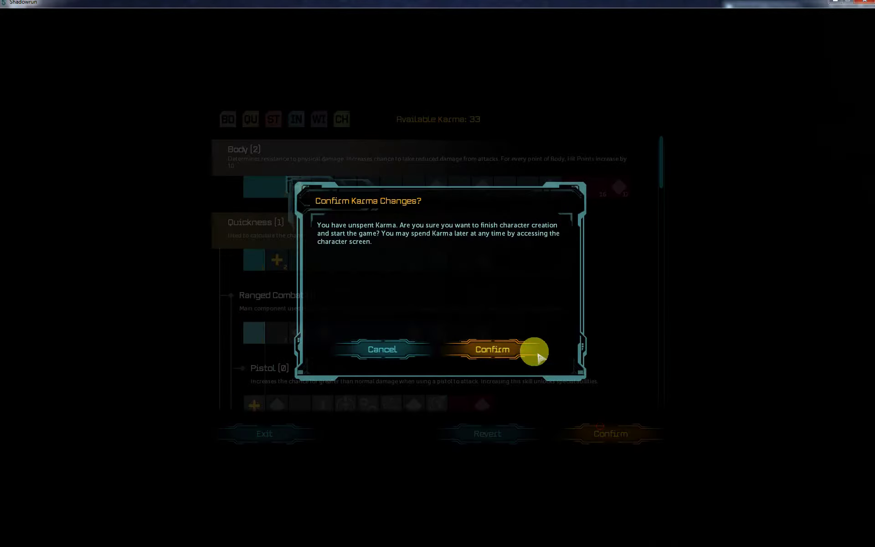
click(531, 351)
Name the character x and continue past the Down and Out briefing.
click(446, 286)
text(K)
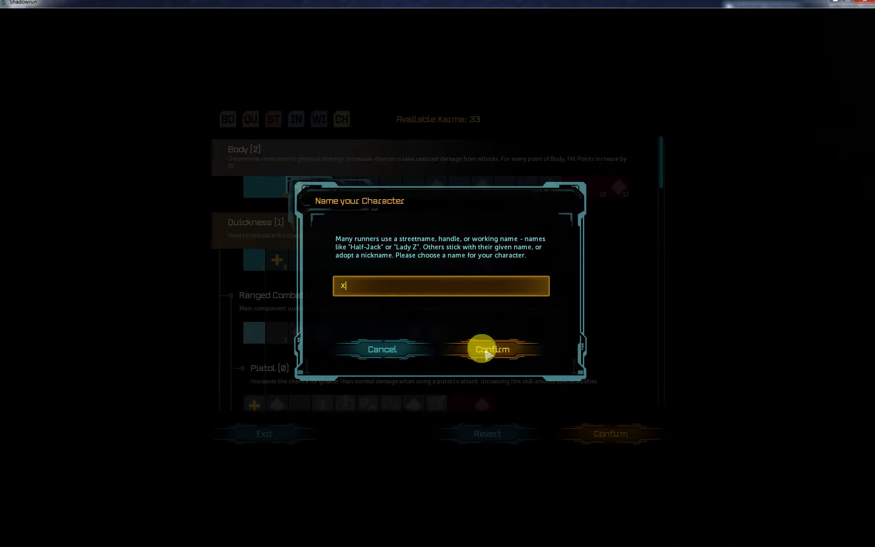
click(484, 349)
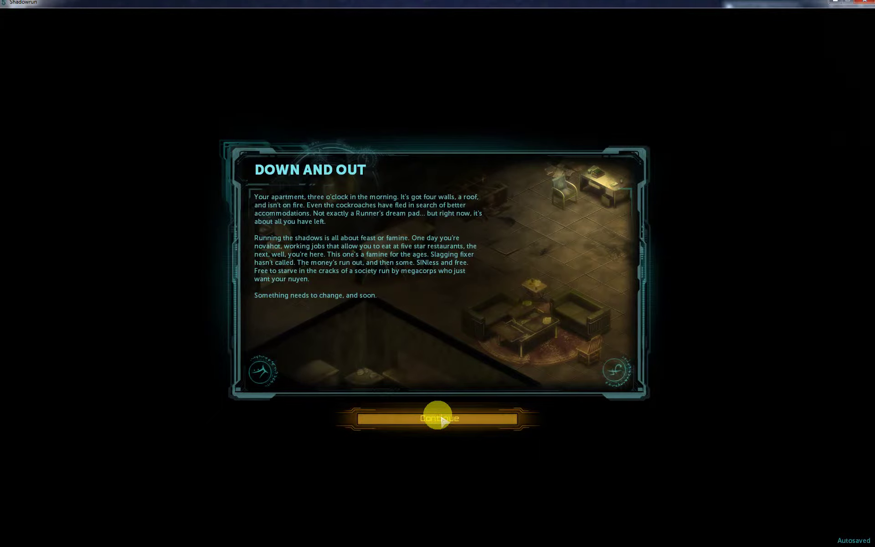
click(440, 419)
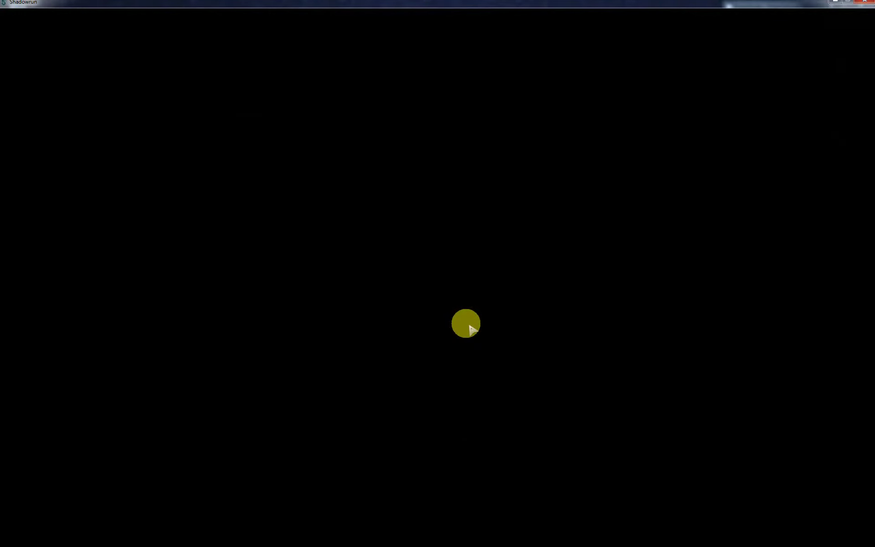
Compare the address list values in Cheat Engine with the new character, opening Shadowrun's in-game menu for reference.
key(alt+Tab)
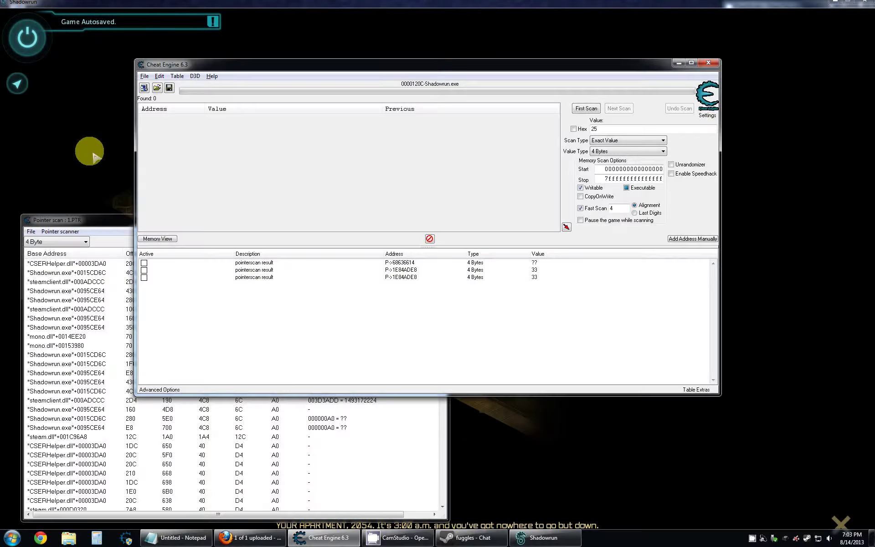
key(alt+Tab)
click(27, 42)
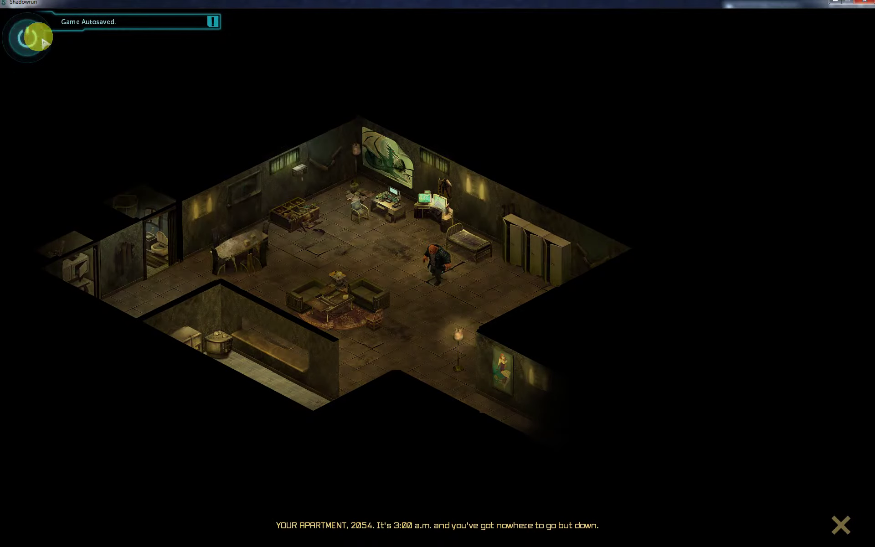
key(alt+Tab)
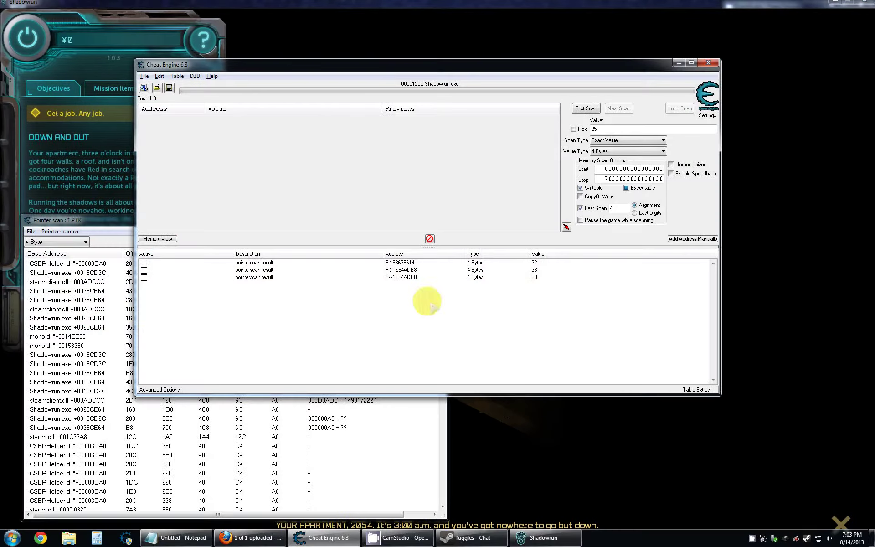
Examine the three pointerscan results in the address list and the pointer scan list for the new character.
click(408, 263)
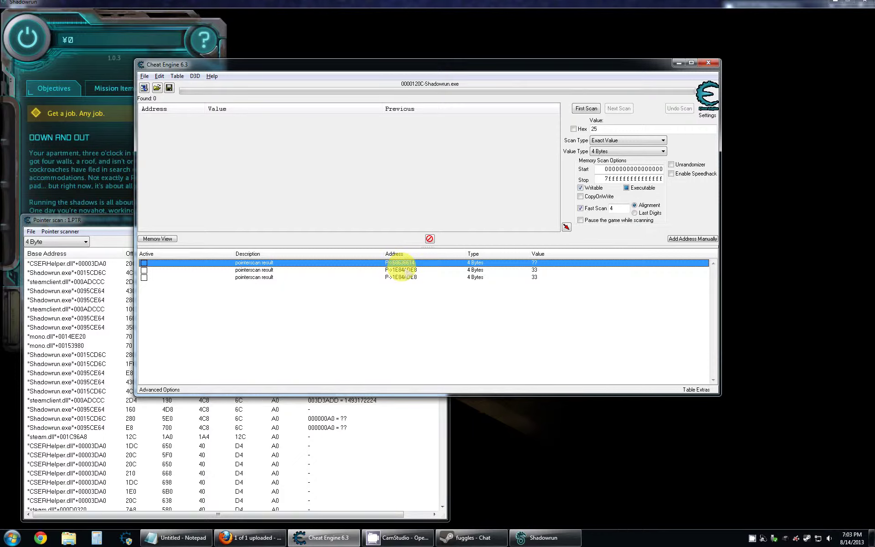
click(407, 271)
click(404, 276)
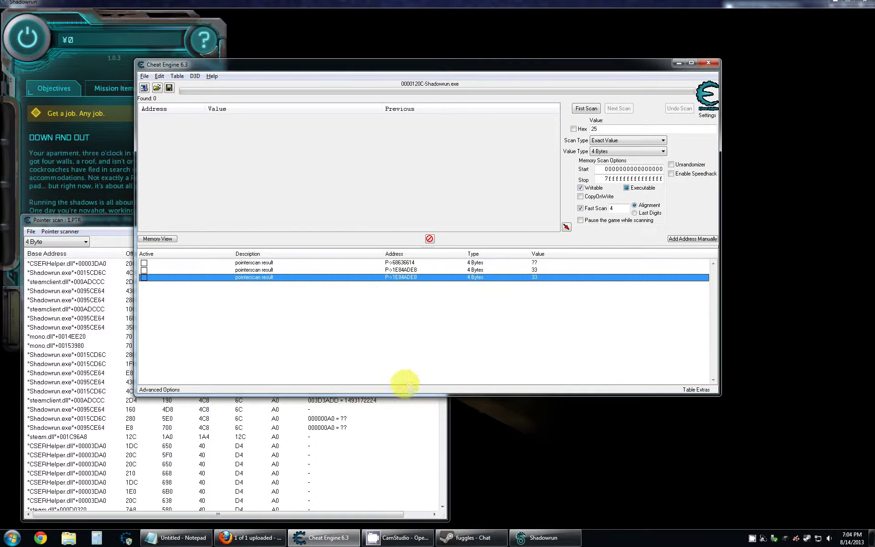
click(390, 445)
scroll(378, 392, down, 6)
scroll(378, 391, up, 6)
click(554, 345)
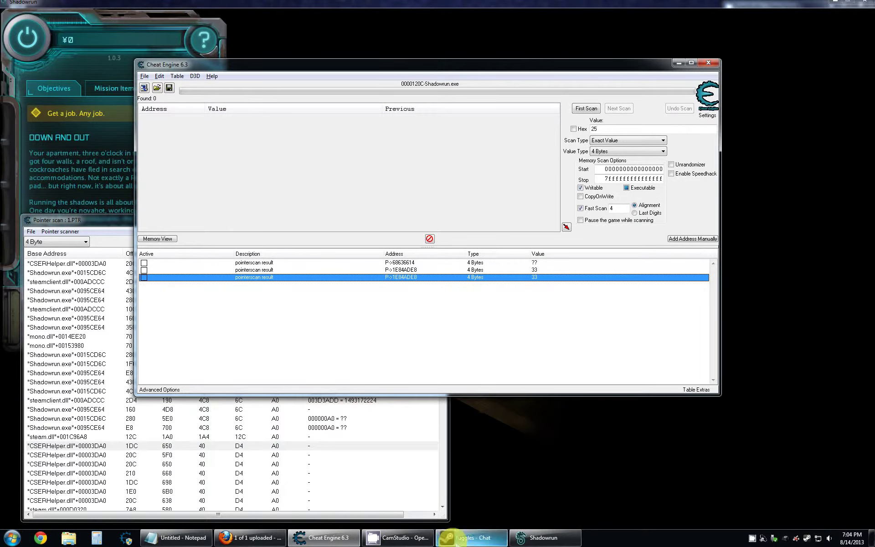
click(392, 536)
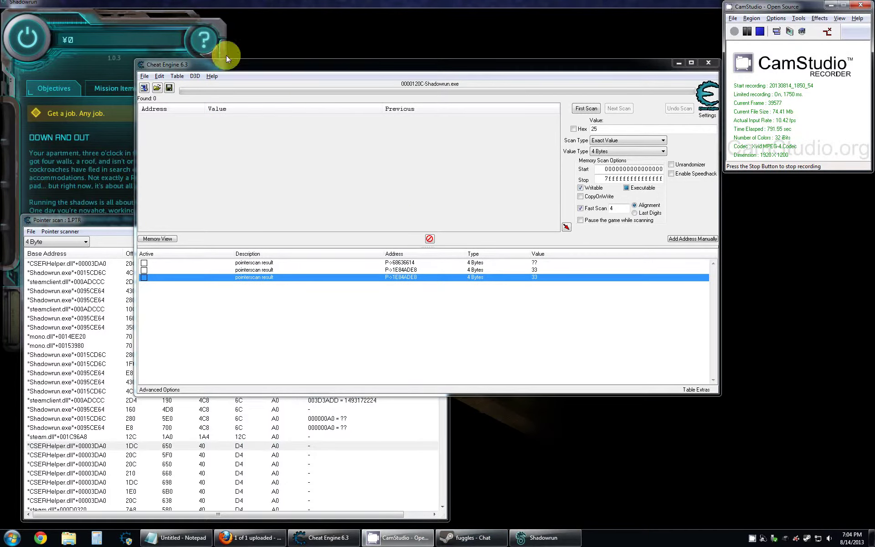
In Shadowrun, load another The Dead Man's Switch save at Down and Out and continue past its briefing.
click(85, 53)
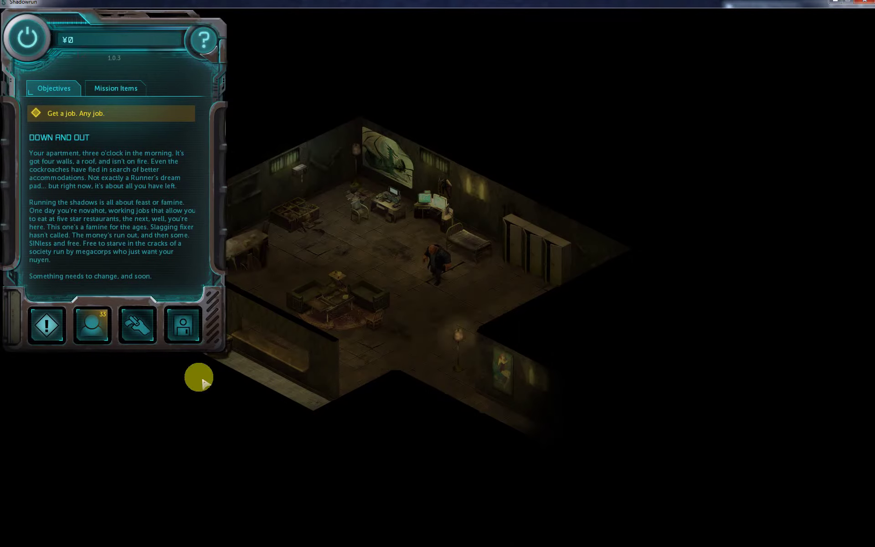
click(180, 321)
click(103, 128)
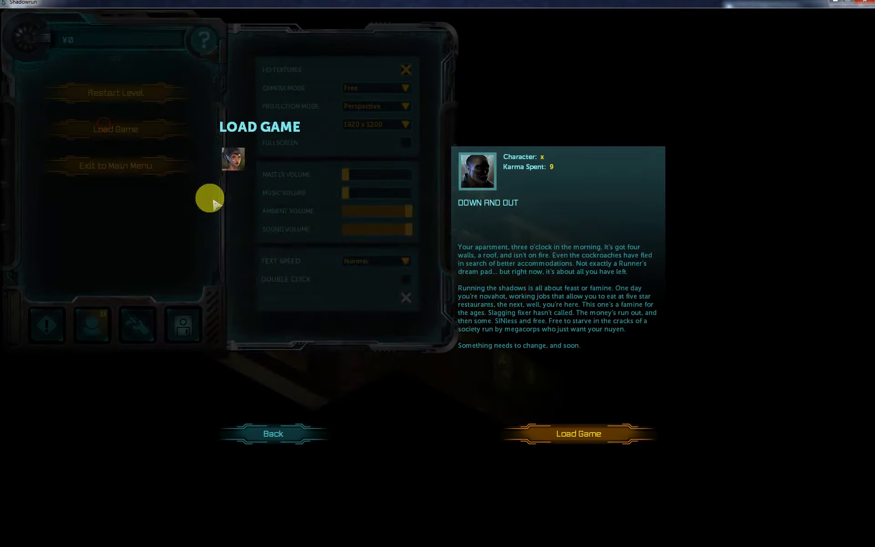
click(321, 362)
click(569, 432)
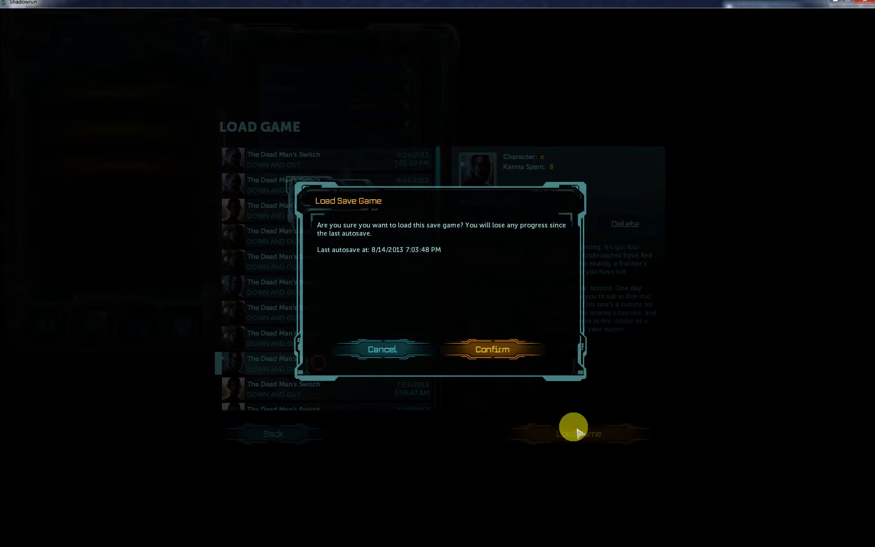
click(505, 351)
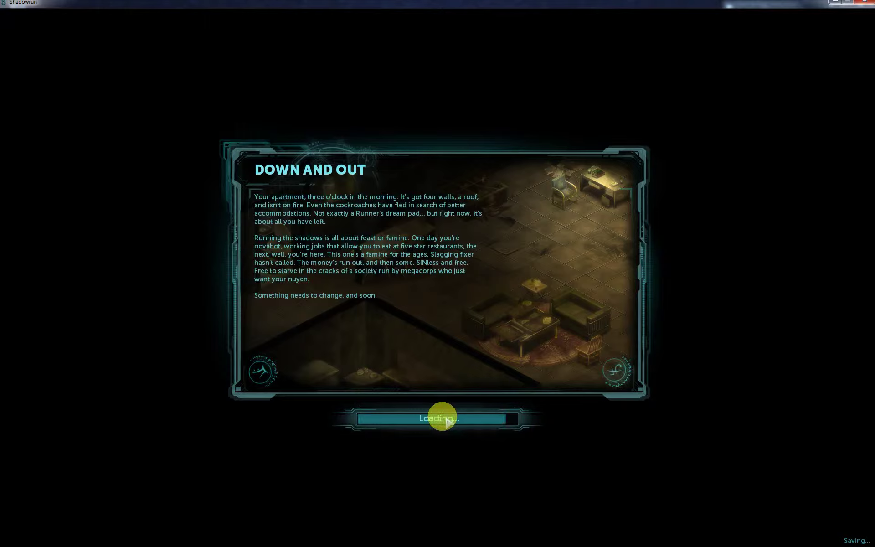
click(444, 417)
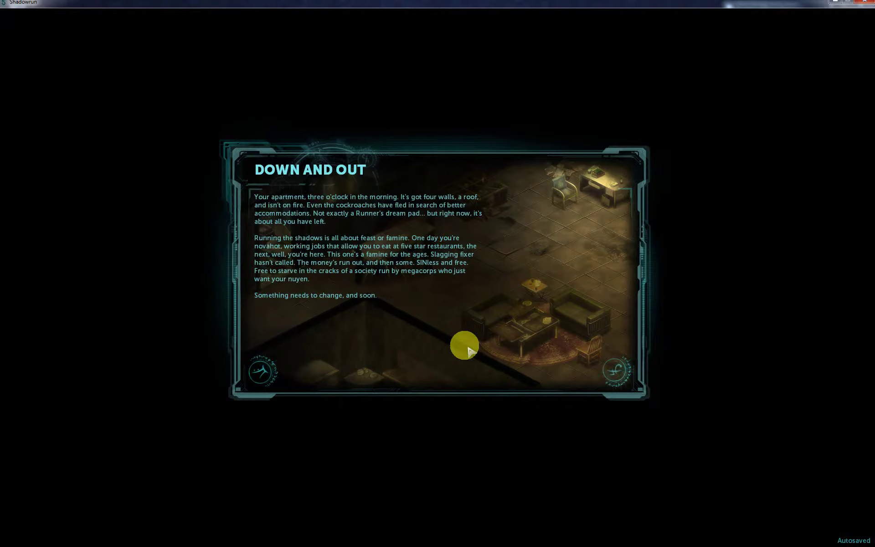
Compare the address list values in Cheat Engine with the loaded character's Karma in Shadowrun's in-game menu.
key(alt+Tab)
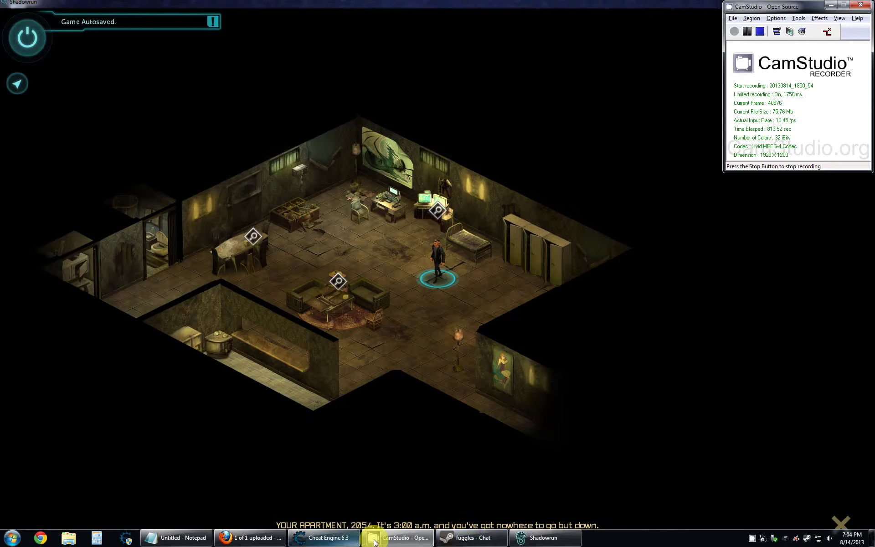
click(305, 535)
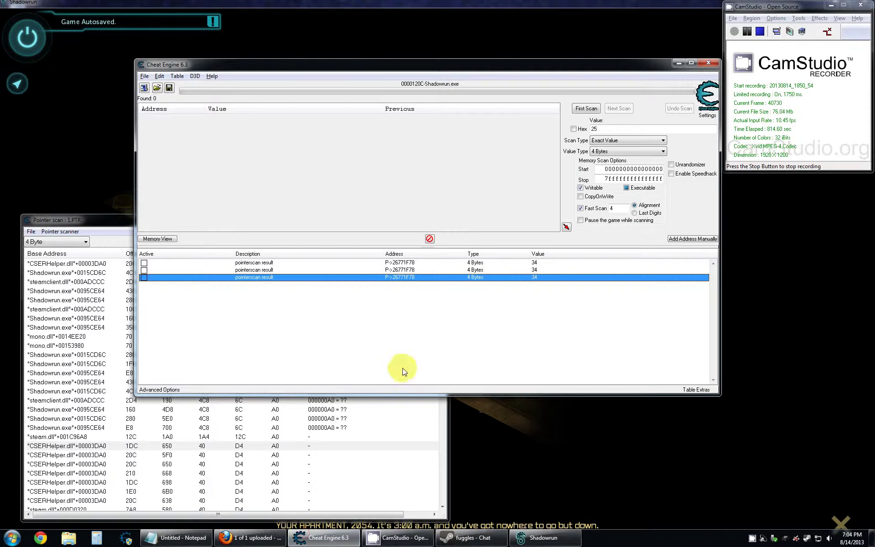
click(26, 36)
click(27, 39)
click(27, 40)
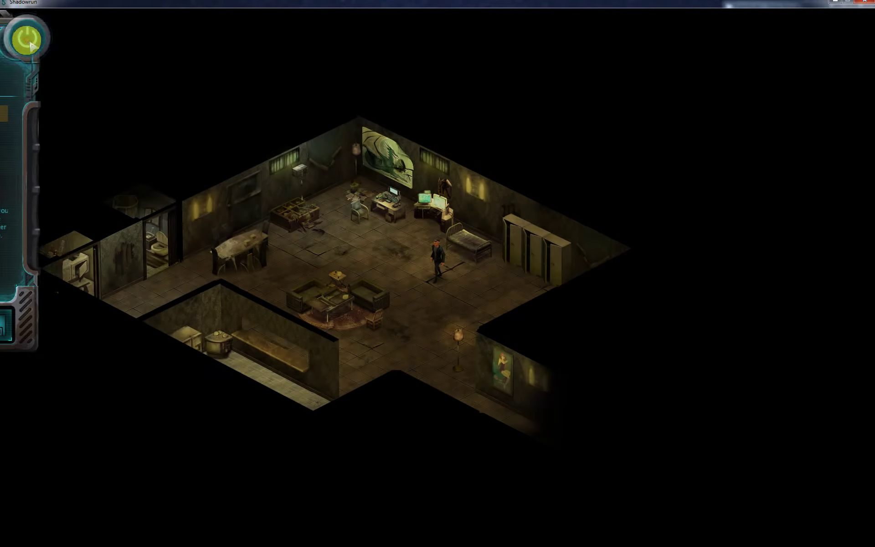
click(26, 39)
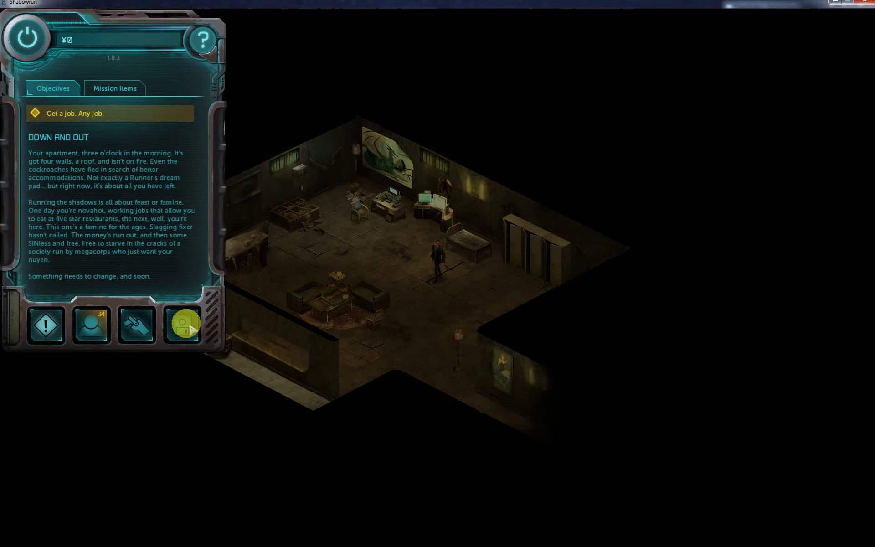
Load the 7/27/2013 8:44:31 AM Down and Out save and compare its Karma with the address list values in Cheat Engine.
click(184, 324)
click(129, 129)
scroll(311, 333, down, 2)
scroll(313, 336, down, 5)
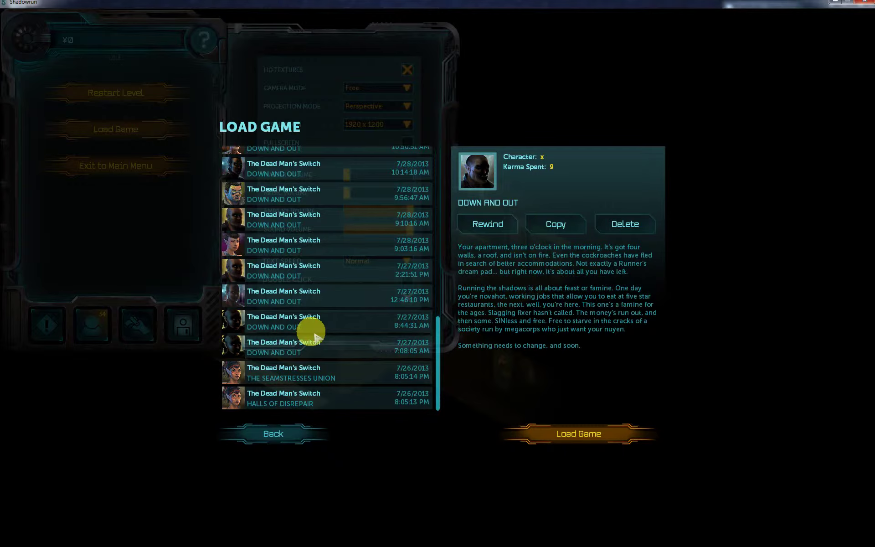
click(314, 331)
click(559, 426)
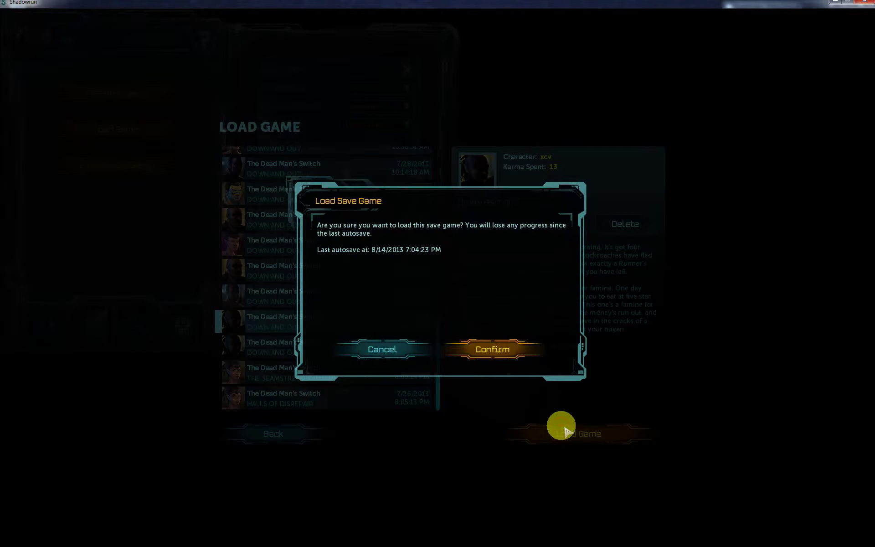
click(494, 348)
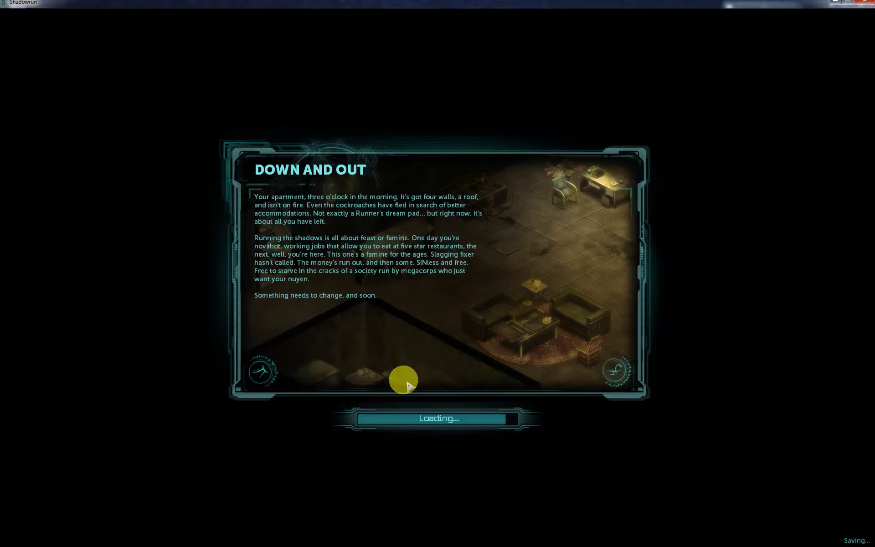
click(448, 422)
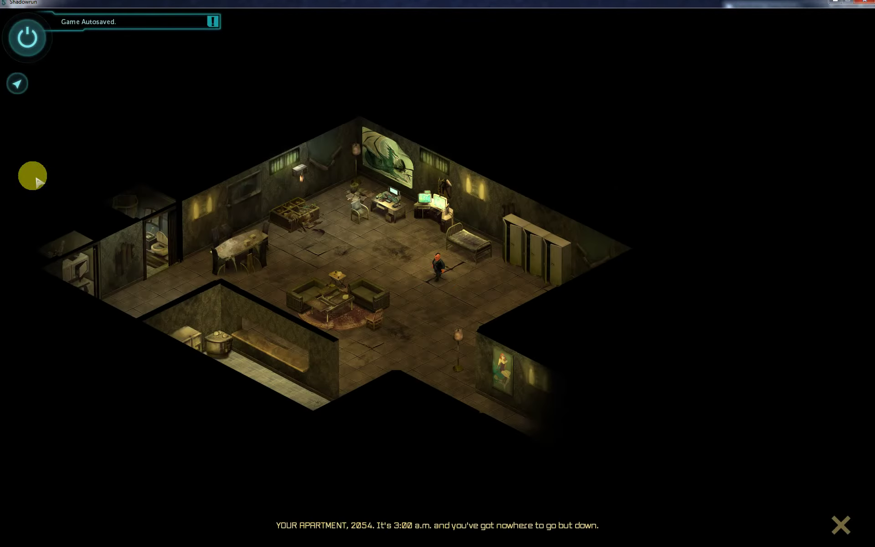
click(33, 42)
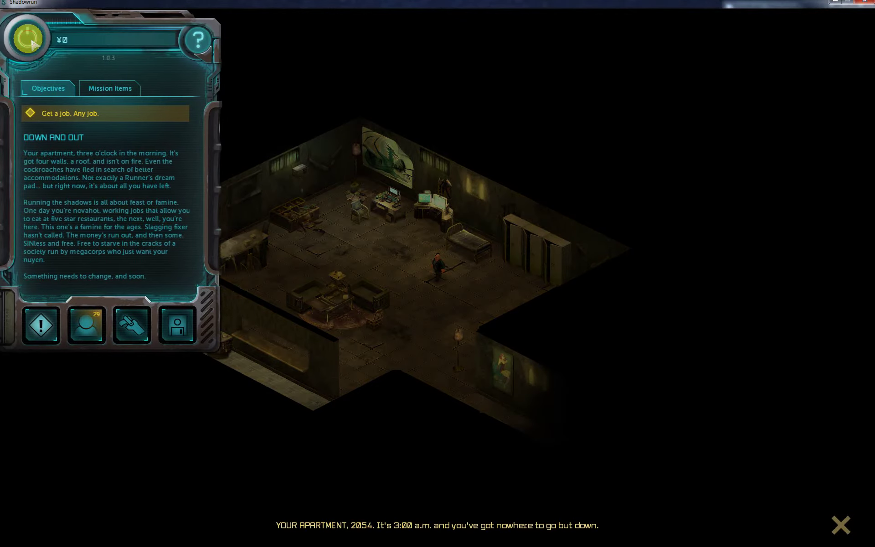
key(alt+Tab)
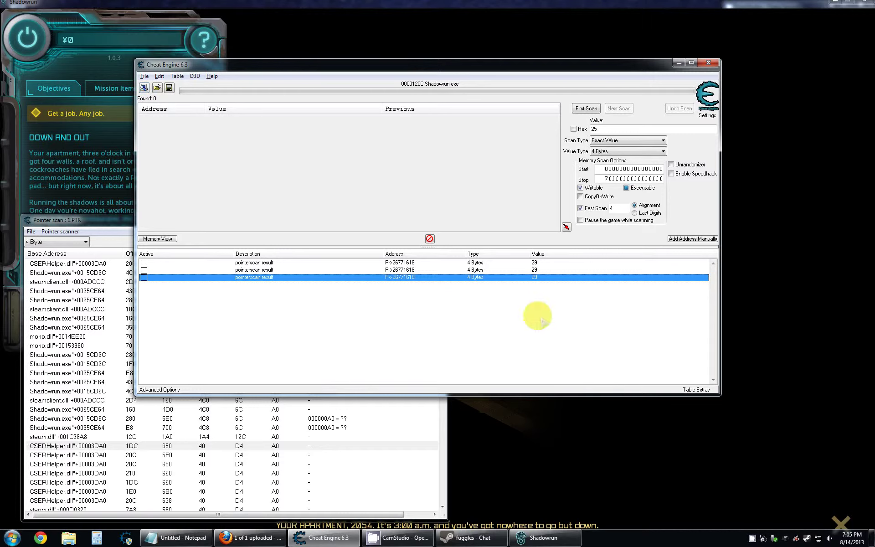
Change the descriptions of the three pointerscan results to karma 1, karma 2 and karma 3.
double_click(255, 263)
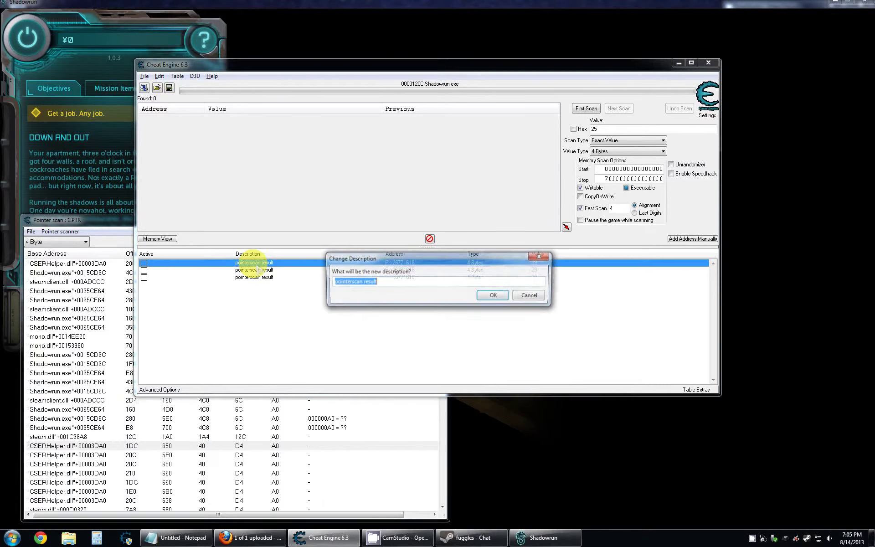
text(karma 1)
key(Return)
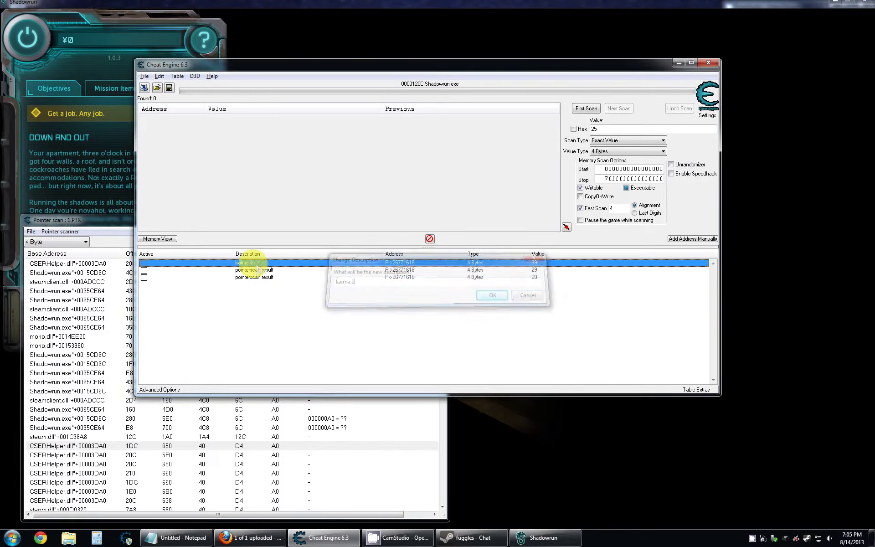
double_click(257, 270)
text(karma 2)
key(Return)
double_click(257, 277)
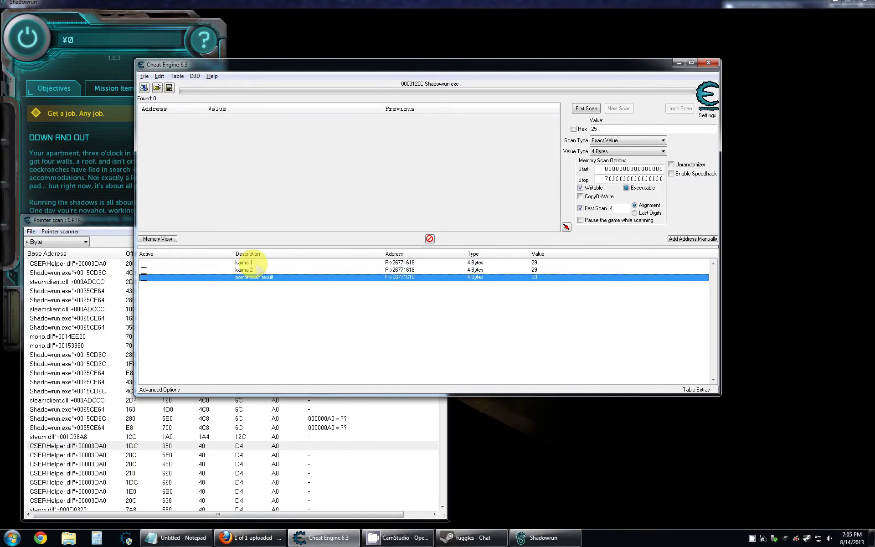
text(karma 3)
key(Return)
Save the cheat table to the Desktop as Super Shadowrun Fantastic Museum, in the Cheat Engine Tables (*.CT) format.
click(144, 76)
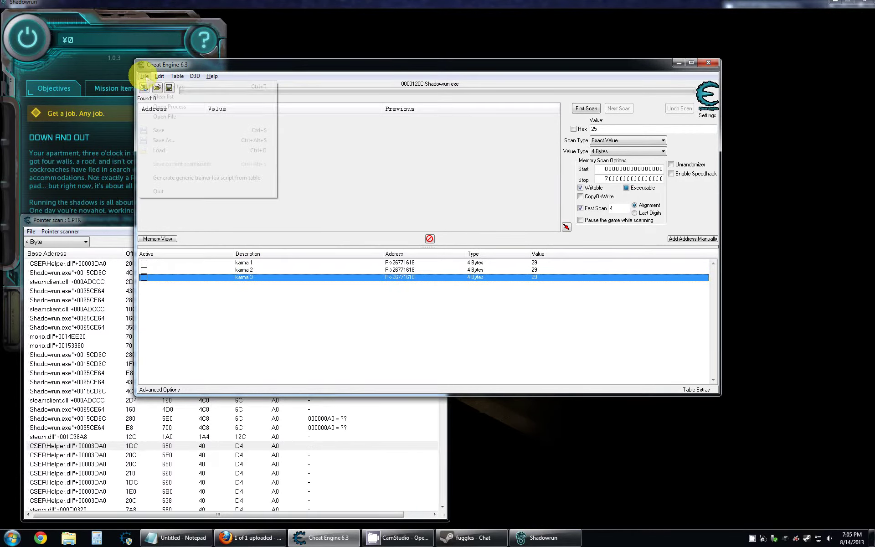
click(381, 269)
click(396, 537)
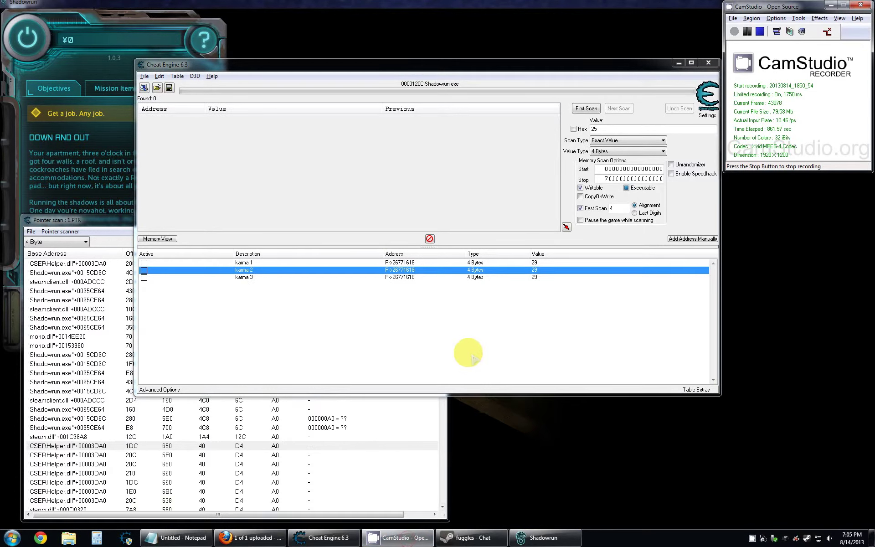
click(144, 76)
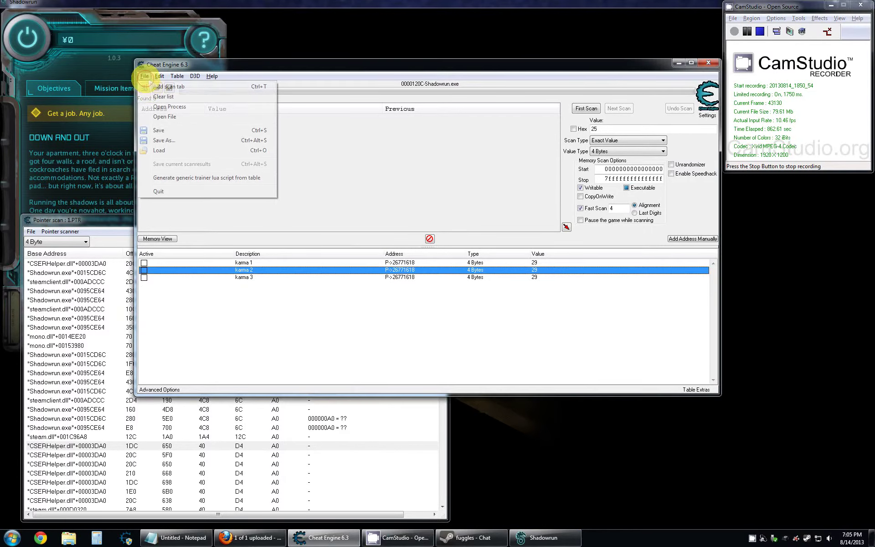
click(163, 131)
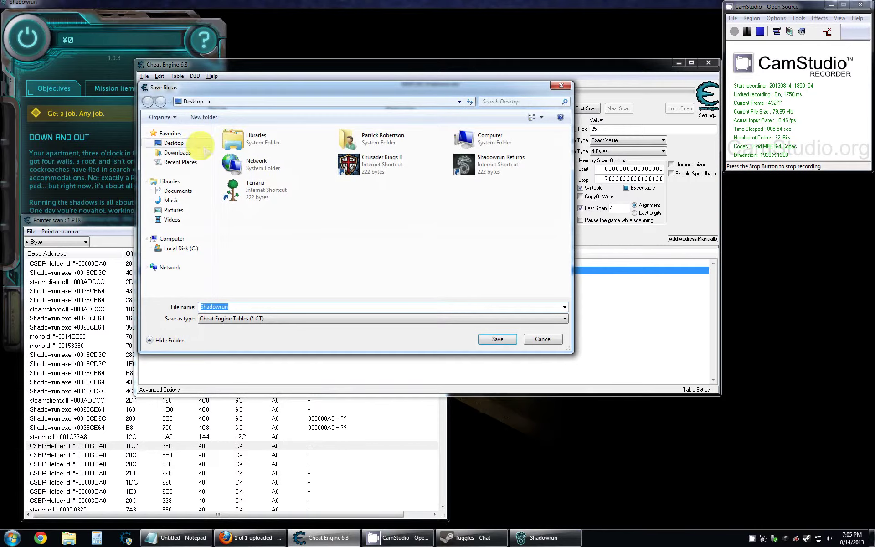
text(Sha)
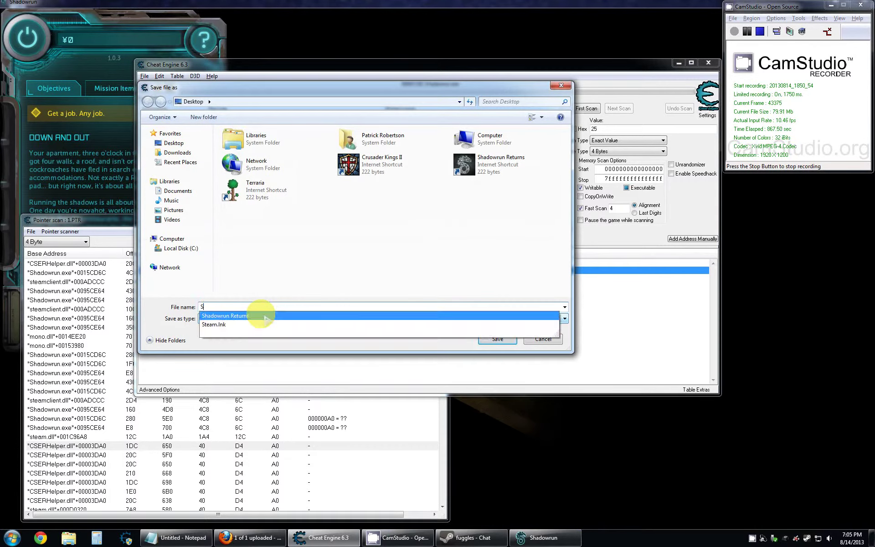
key(BackSpace)
key(BackSpace)
key(BackSpace)
text(Super Shadowrun Fantastic Museum)
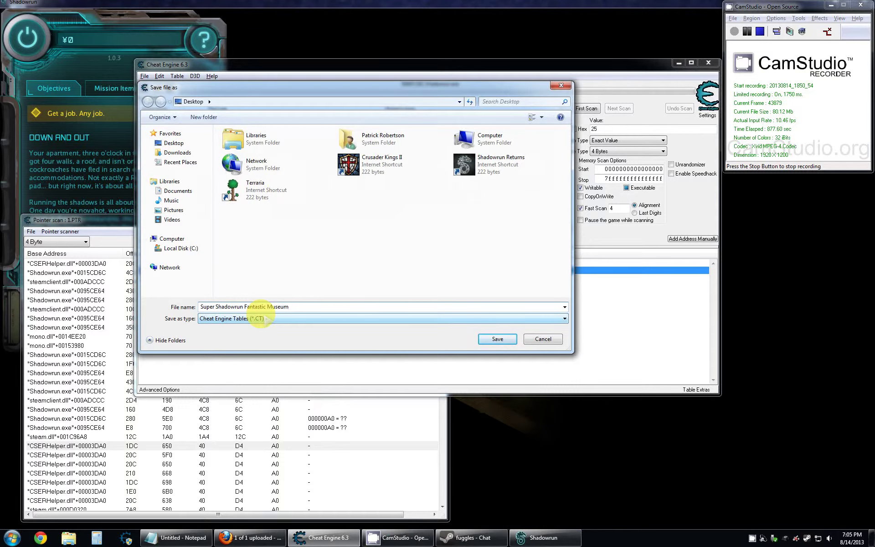
click(496, 337)
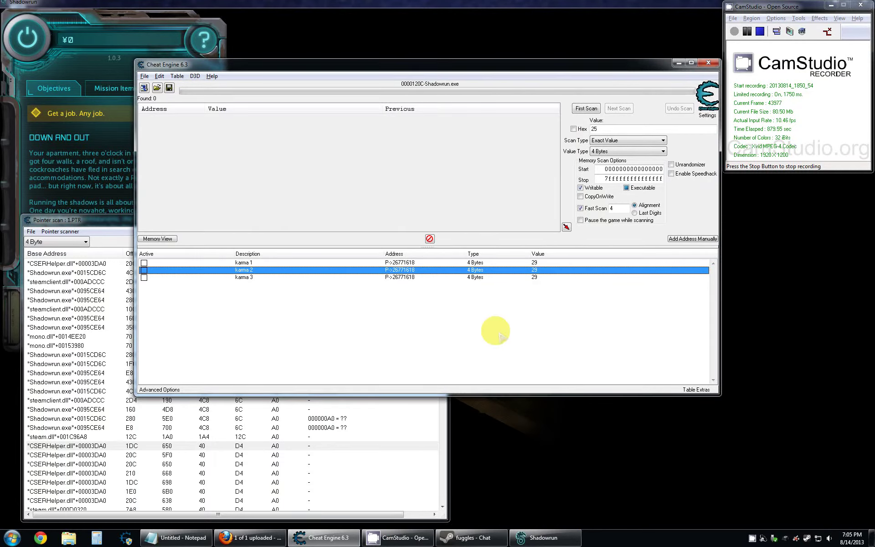
Close Cheat Engine and Shadowrun, and switch to the topic notes in Notepad.
click(708, 62)
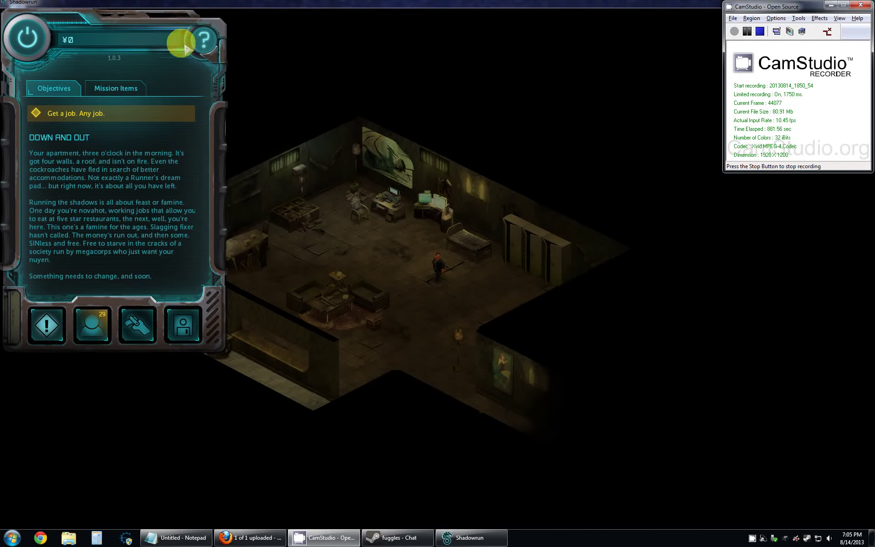
click(29, 40)
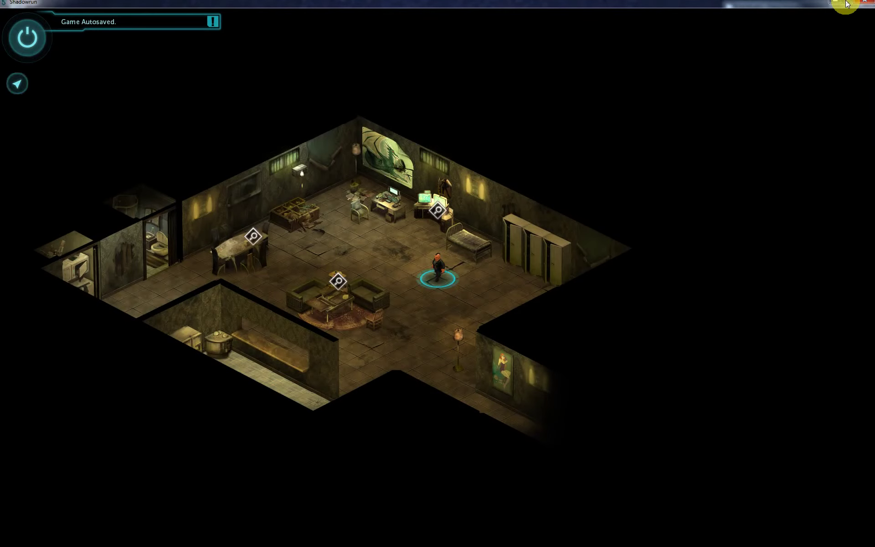
click(846, 4)
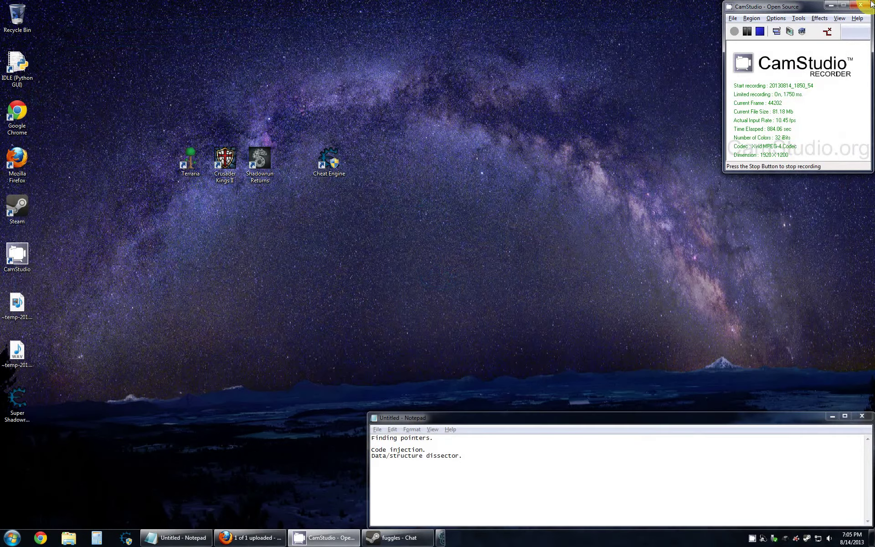
click(503, 469)
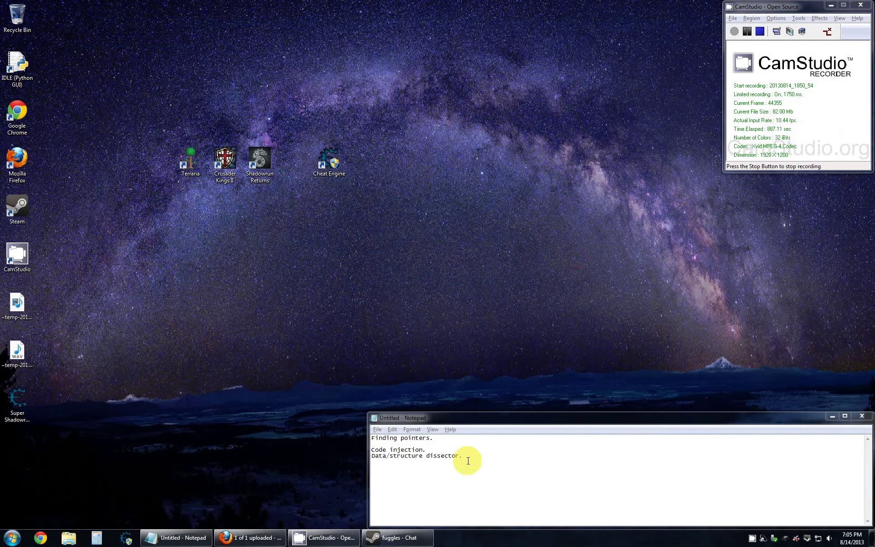